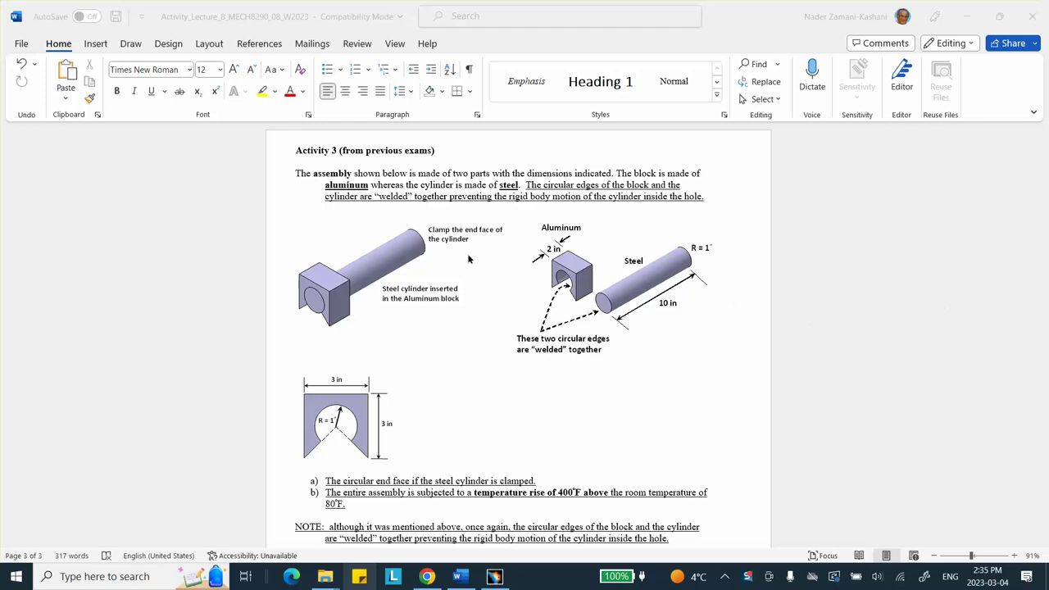
Create a new Product document in CATIA V5
{"action": "scroll", "coordinate": [467, 254], "scroll_direction": "down", "scroll_amount": 1}
{"action": "scroll", "coordinate": [459, 274], "scroll_direction": "down", "scroll_amount": 5}
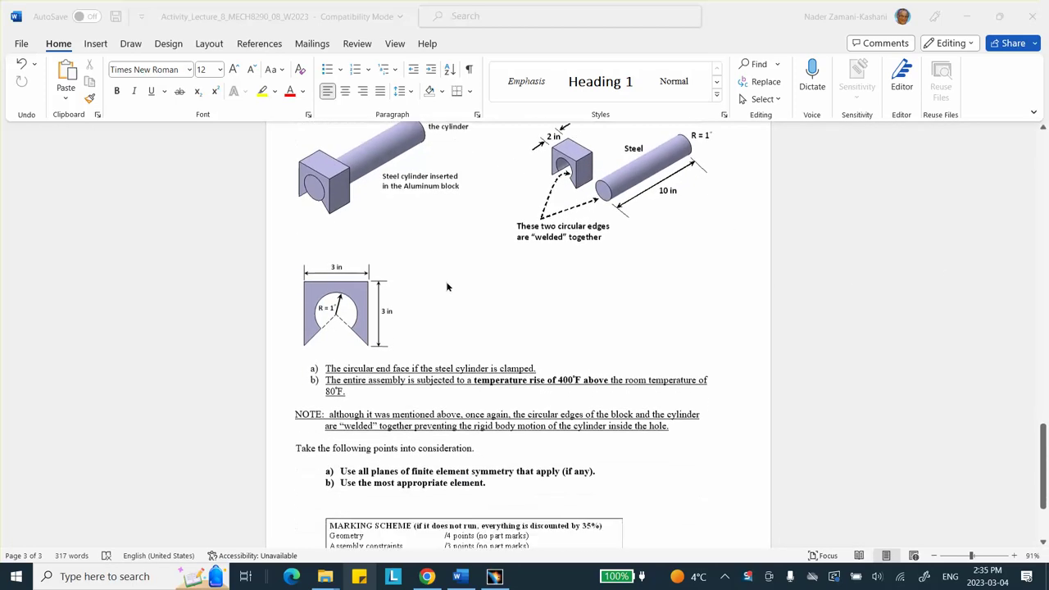
{"action": "scroll", "coordinate": [440, 295], "scroll_direction": "down", "scroll_amount": 1}
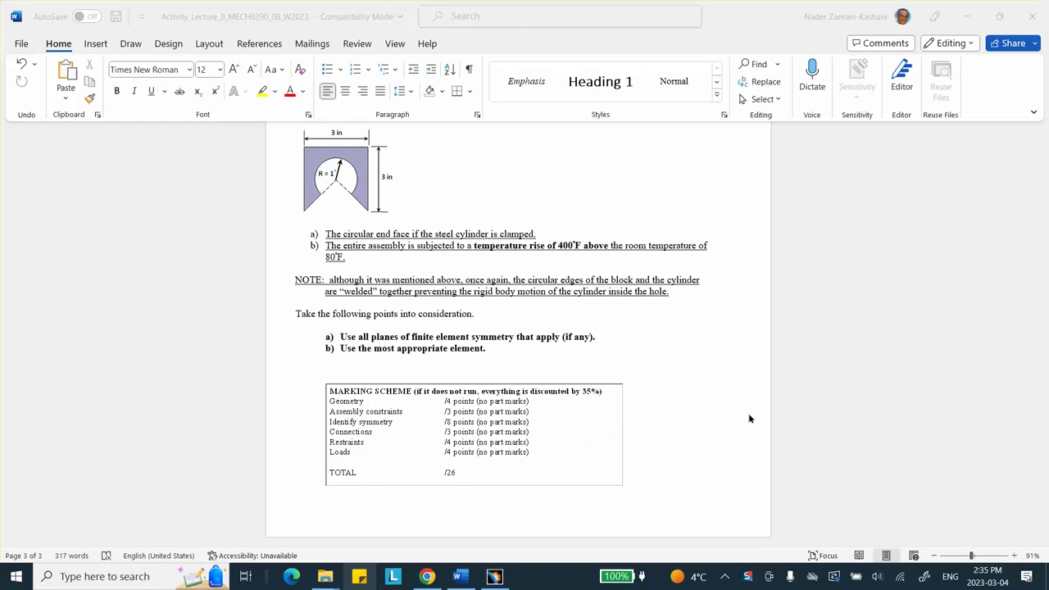
{"action": "scroll", "coordinate": [745, 397], "scroll_direction": "up", "scroll_amount": 5}
{"action": "scroll", "coordinate": [746, 397], "scroll_direction": "down", "scroll_amount": 5}
{"action": "scroll", "coordinate": [744, 366], "scroll_direction": "up", "scroll_amount": 5}
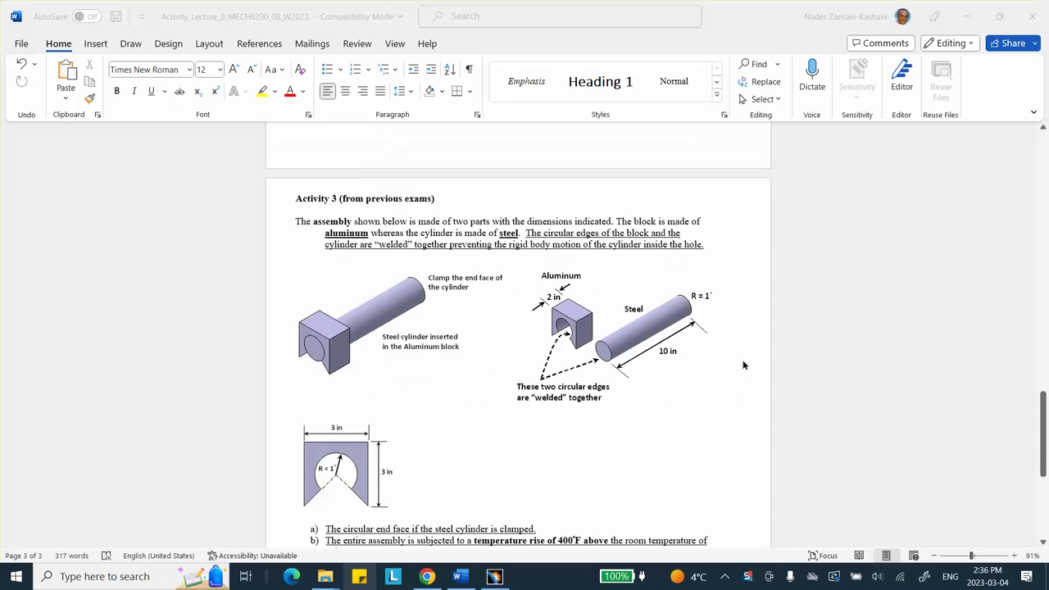
{"action": "scroll", "coordinate": [744, 366], "scroll_direction": "down", "scroll_amount": 1}
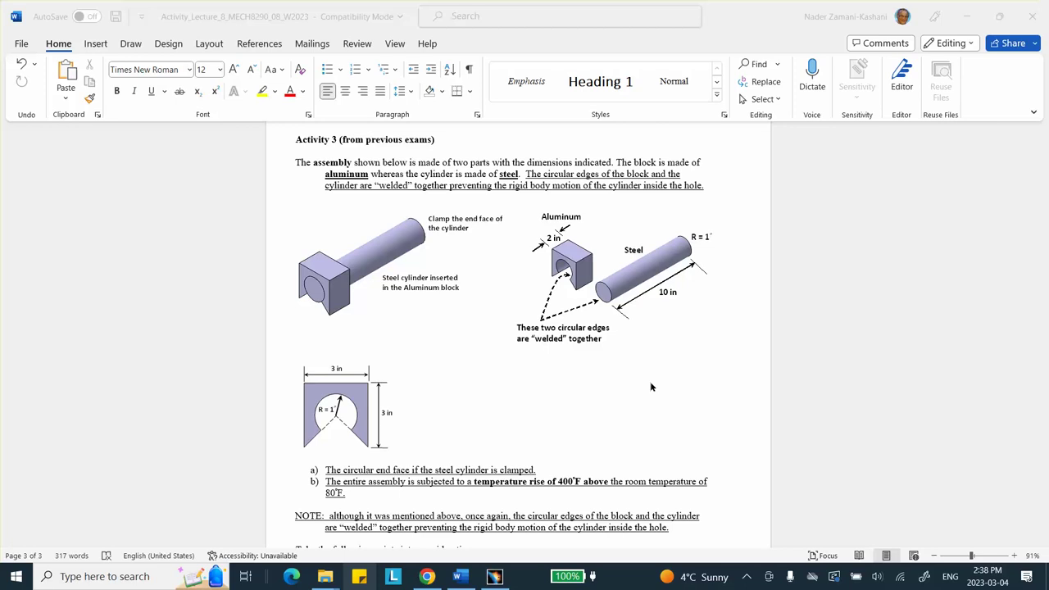
{"action": "scroll", "coordinate": [650, 387], "scroll_direction": "down", "scroll_amount": 3}
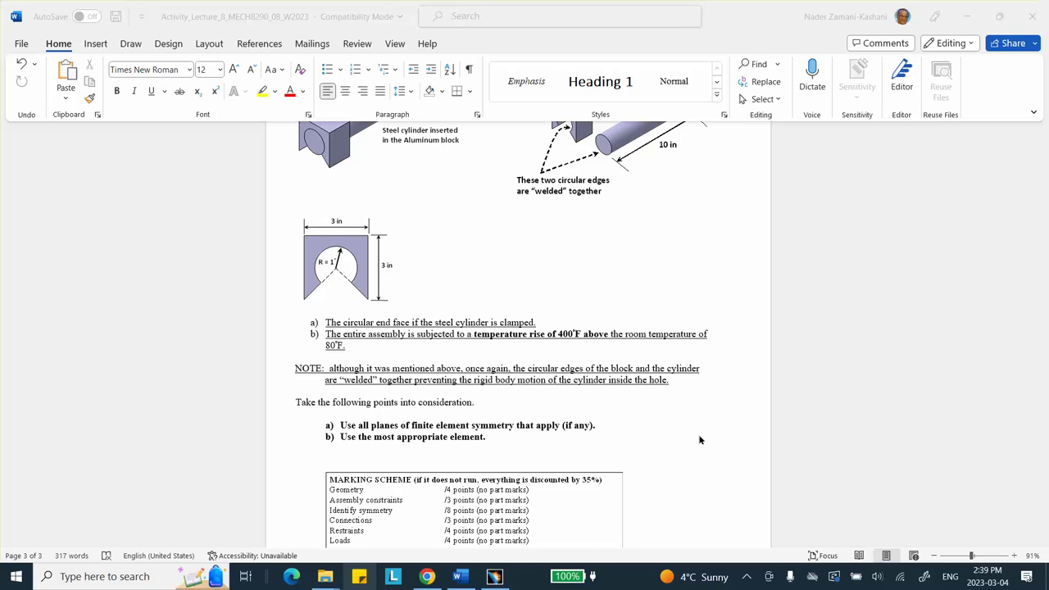
{"action": "scroll", "coordinate": [642, 423], "scroll_direction": "up", "scroll_amount": 4}
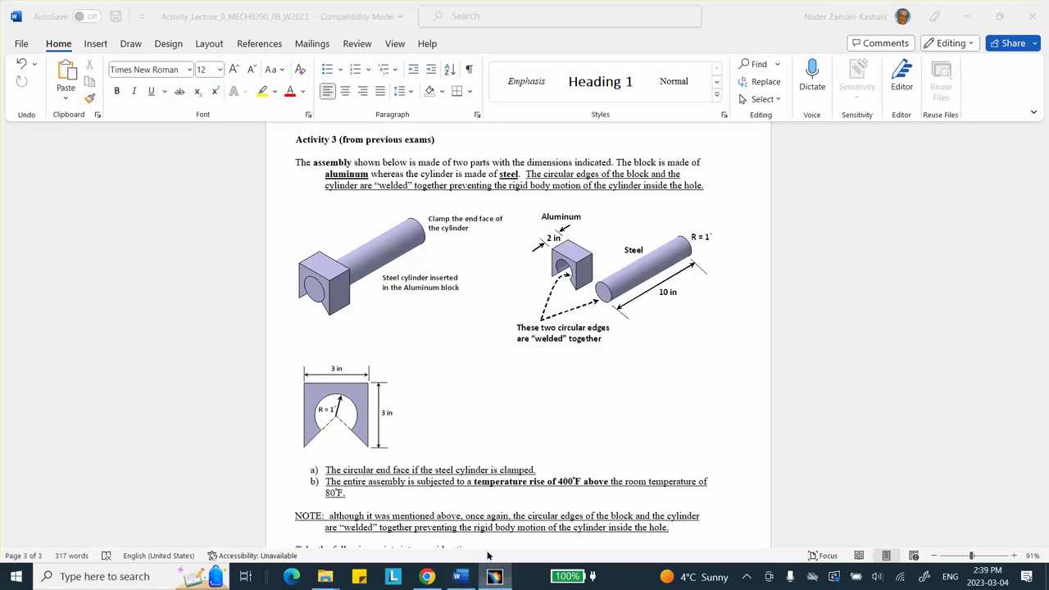
{"action": "left_click", "coordinate": [494, 576]}
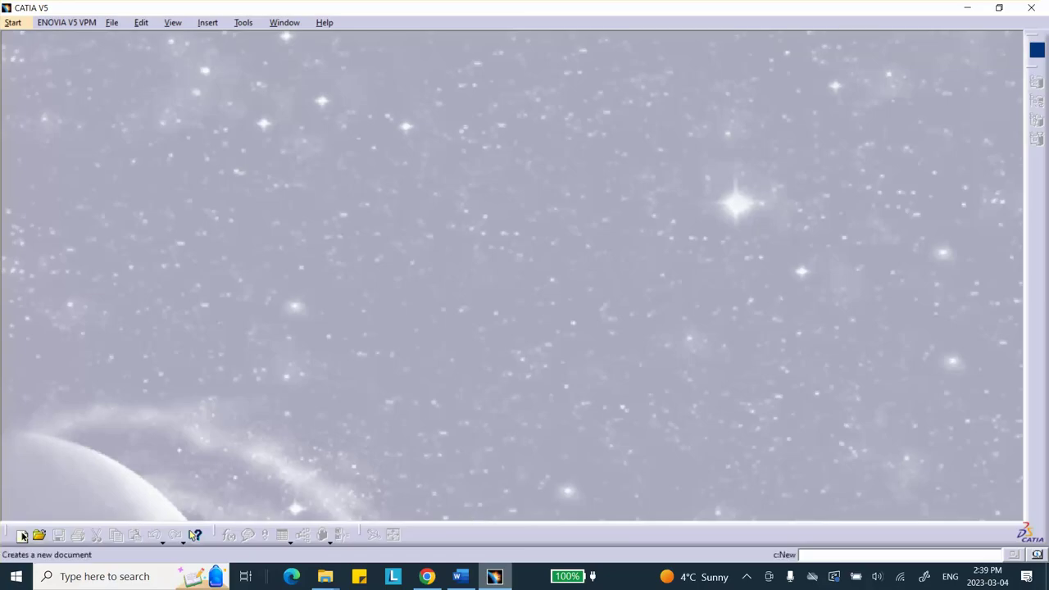
{"action": "left_click", "coordinate": [19, 534]}
{"action": "left_click_drag", "start_coordinate": [1007, 423], "coordinate": [1008, 443]}
{"action": "left_click", "coordinate": [887, 443]}
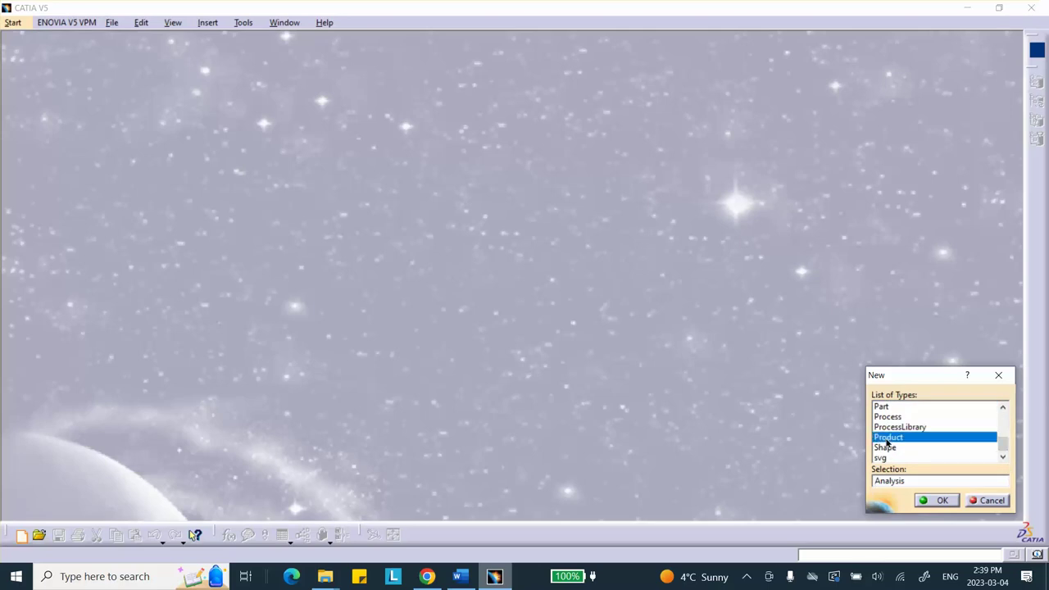
{"action": "left_click", "coordinate": [936, 500]}
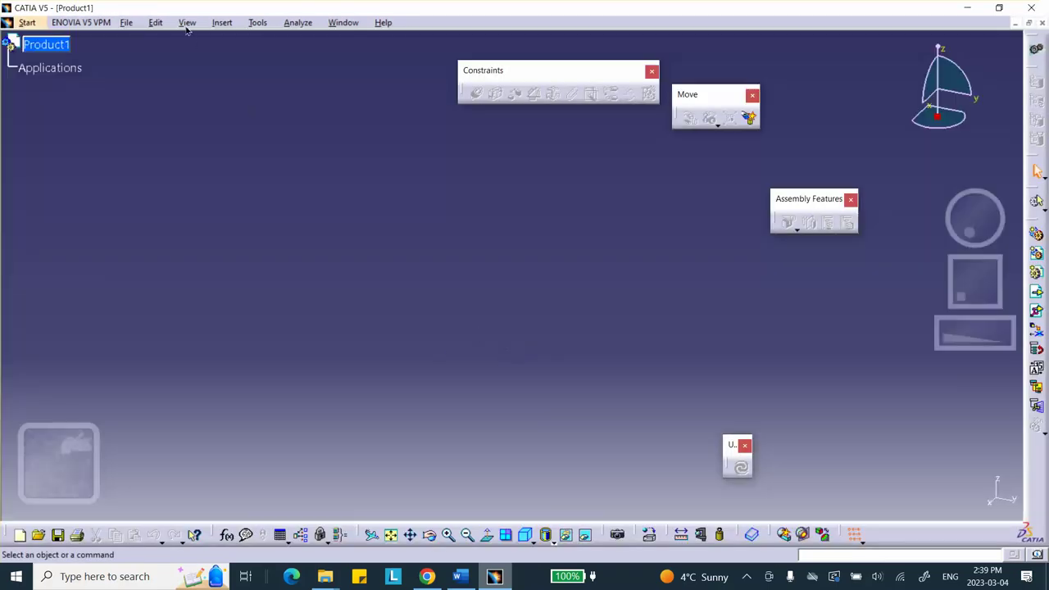
Save the product as Product1 in the Lab_8_Activity_3 folder via Save Management
{"action": "left_click", "coordinate": [126, 23]}
{"action": "left_click", "coordinate": [215, 174]}
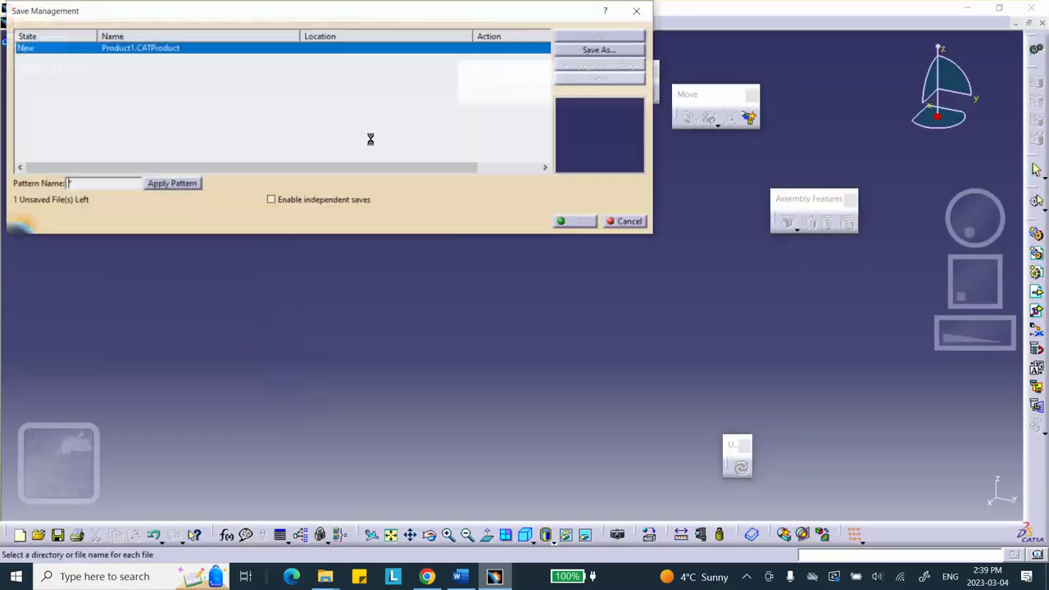
{"action": "left_click", "coordinate": [588, 50]}
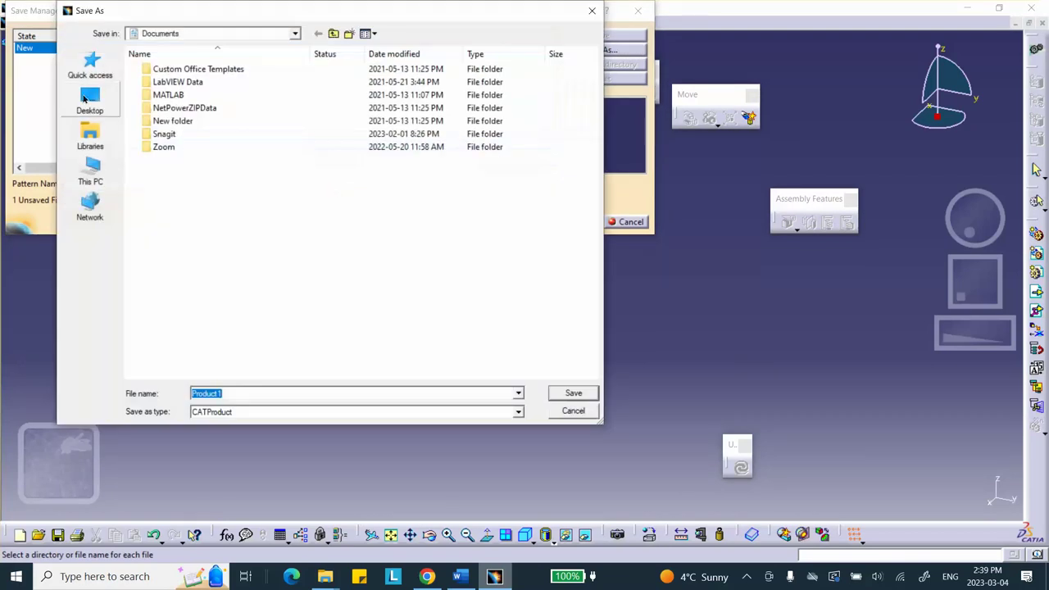
{"action": "left_click", "coordinate": [90, 103]}
{"action": "double_click", "coordinate": [205, 174]}
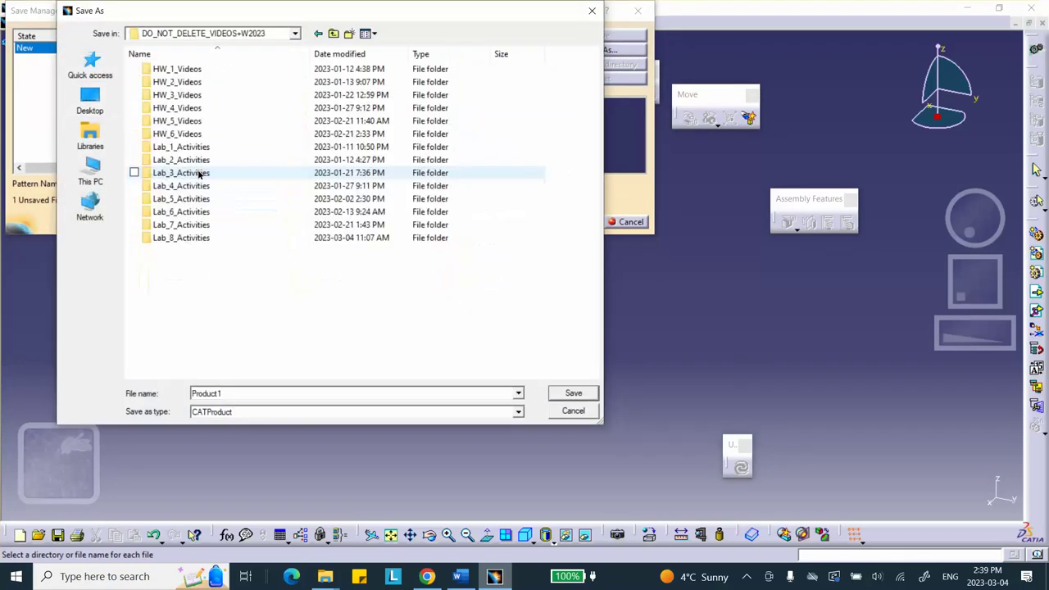
{"action": "double_click", "coordinate": [187, 238]}
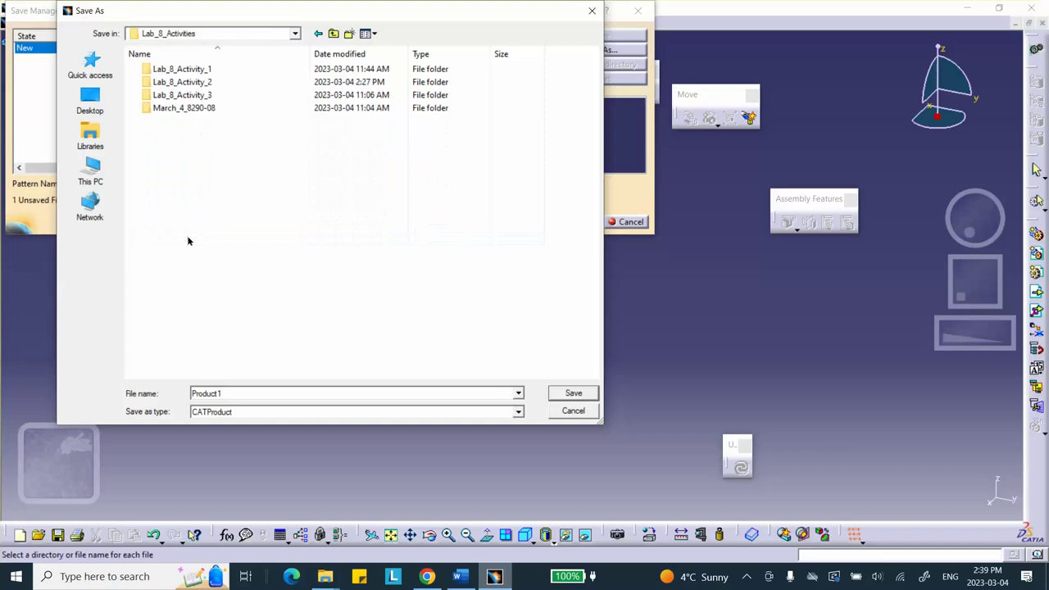
{"action": "double_click", "coordinate": [202, 94]}
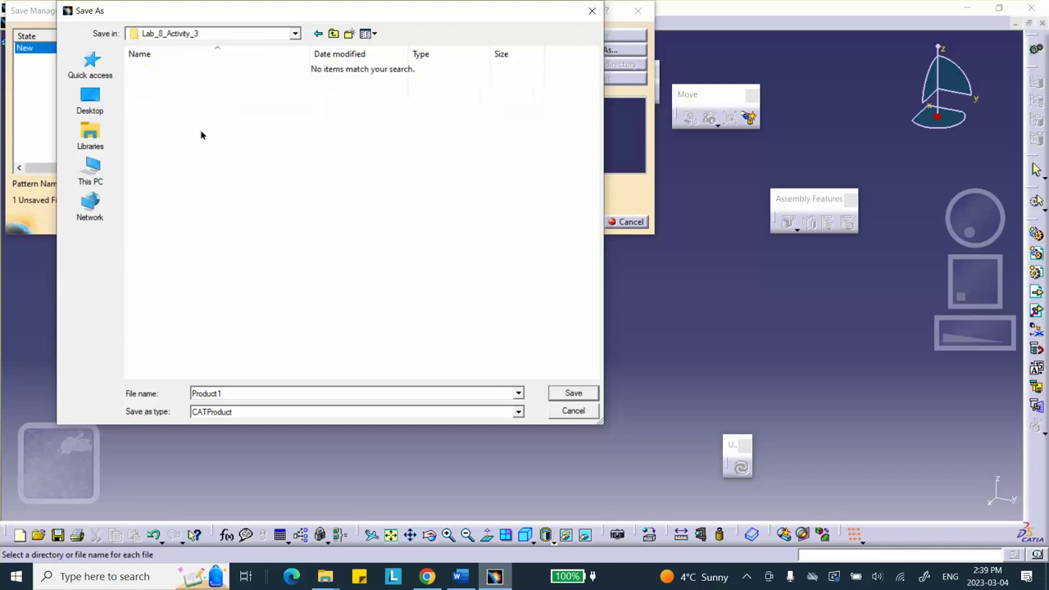
{"action": "left_click", "coordinate": [573, 394]}
{"action": "left_click", "coordinate": [580, 222]}
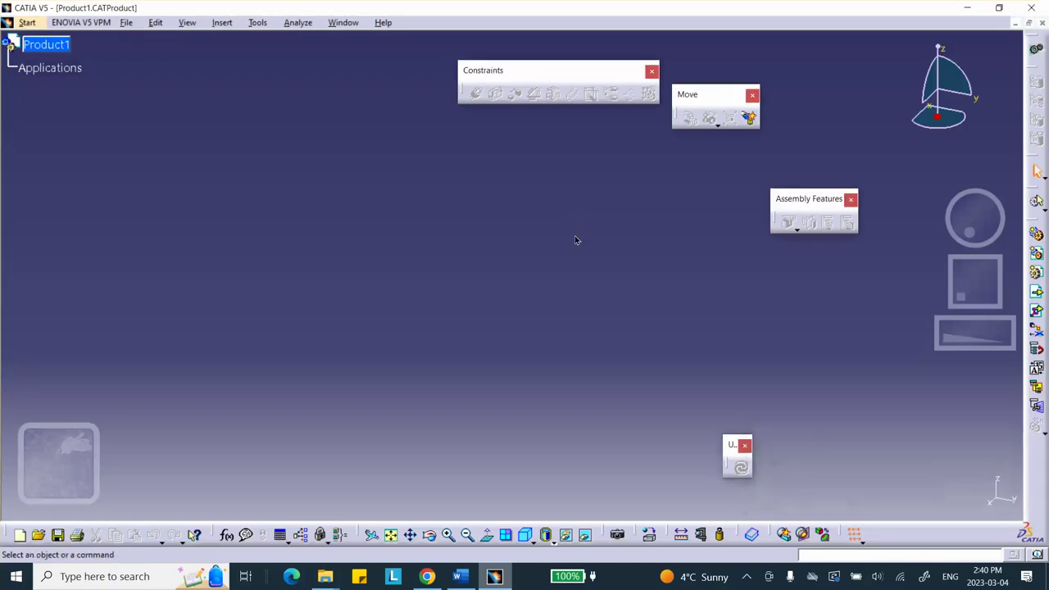
Insert a new part, Part1, under Product1
{"action": "left_click", "coordinate": [461, 578]}
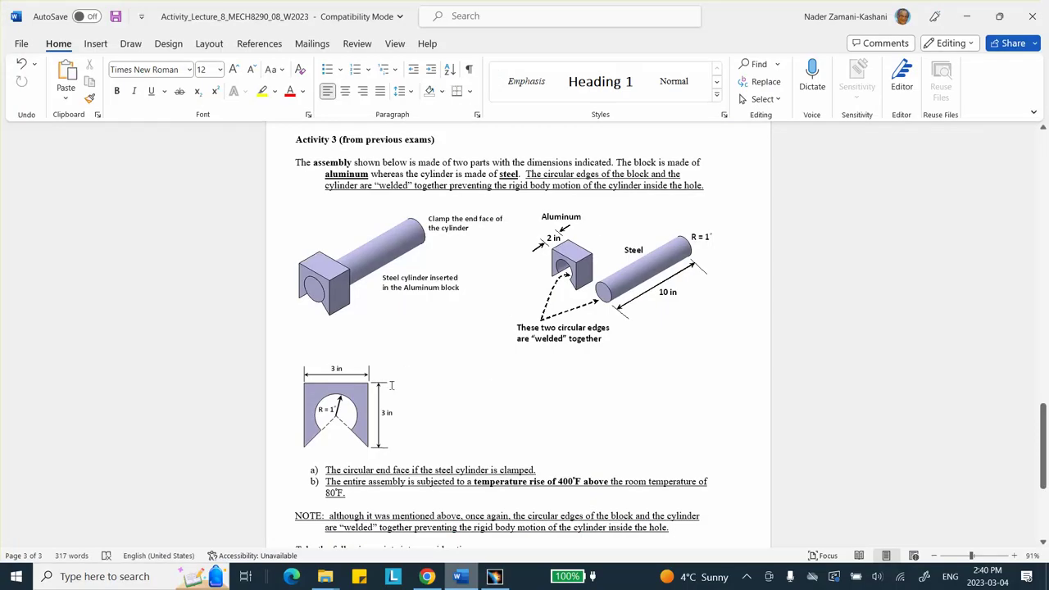
{"action": "left_click", "coordinate": [967, 16]}
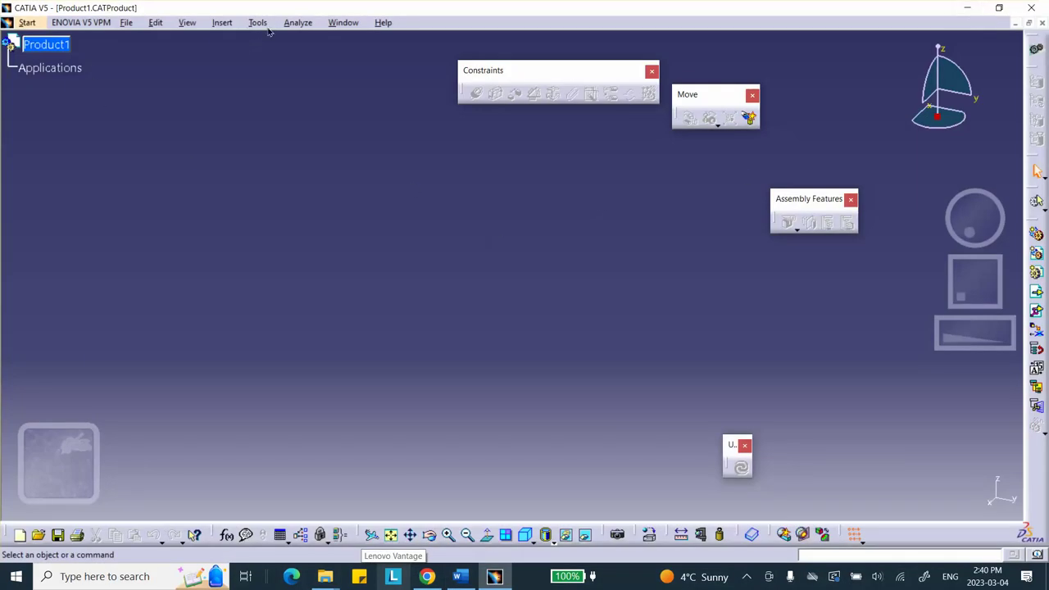
{"action": "left_click", "coordinate": [222, 23]}
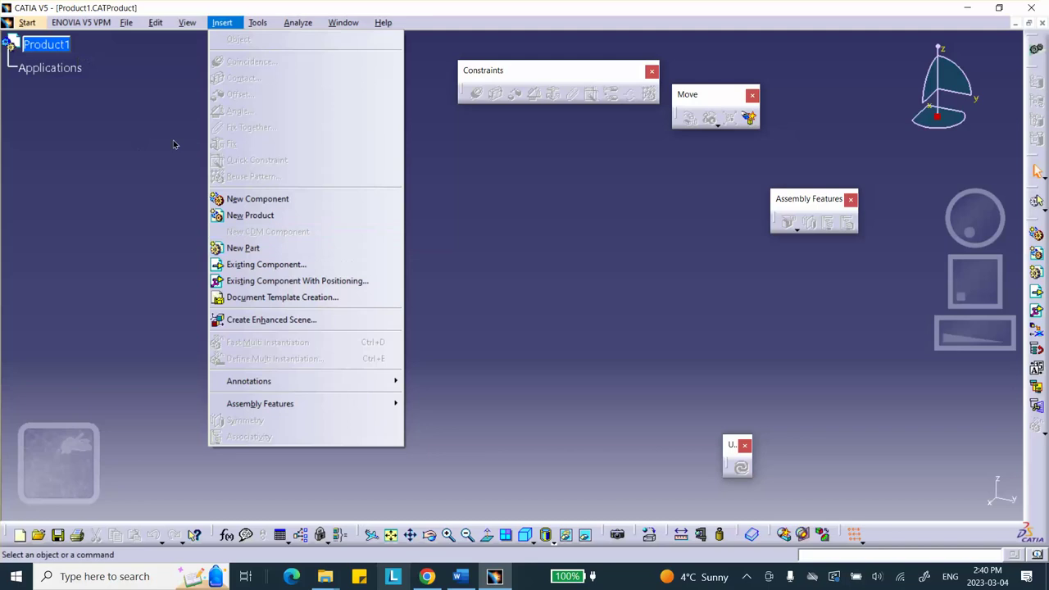
{"action": "left_click", "coordinate": [248, 249]}
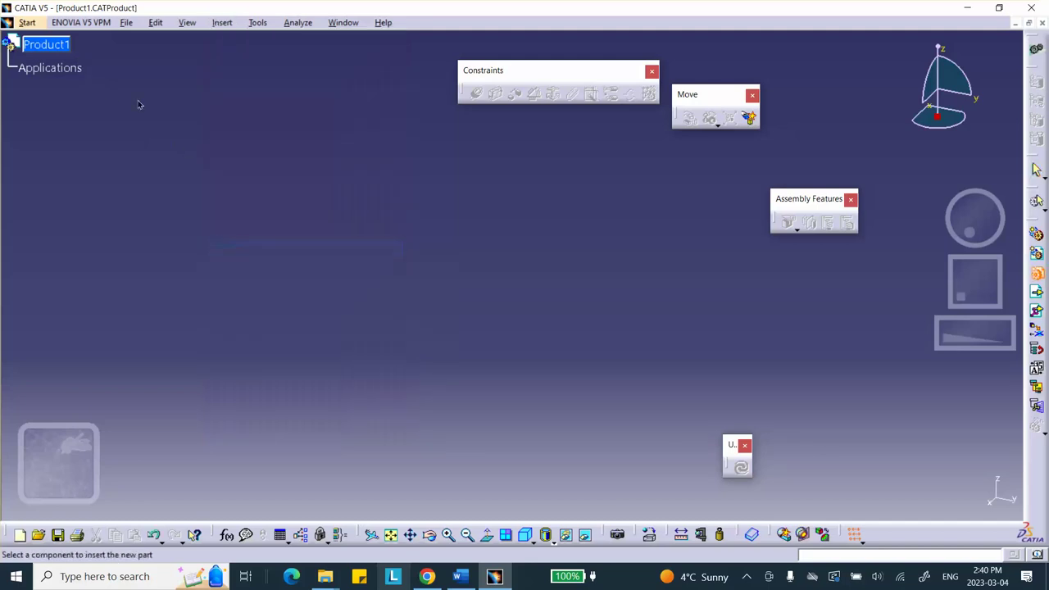
{"action": "left_click", "coordinate": [12, 43]}
{"action": "left_click", "coordinate": [7, 67]}
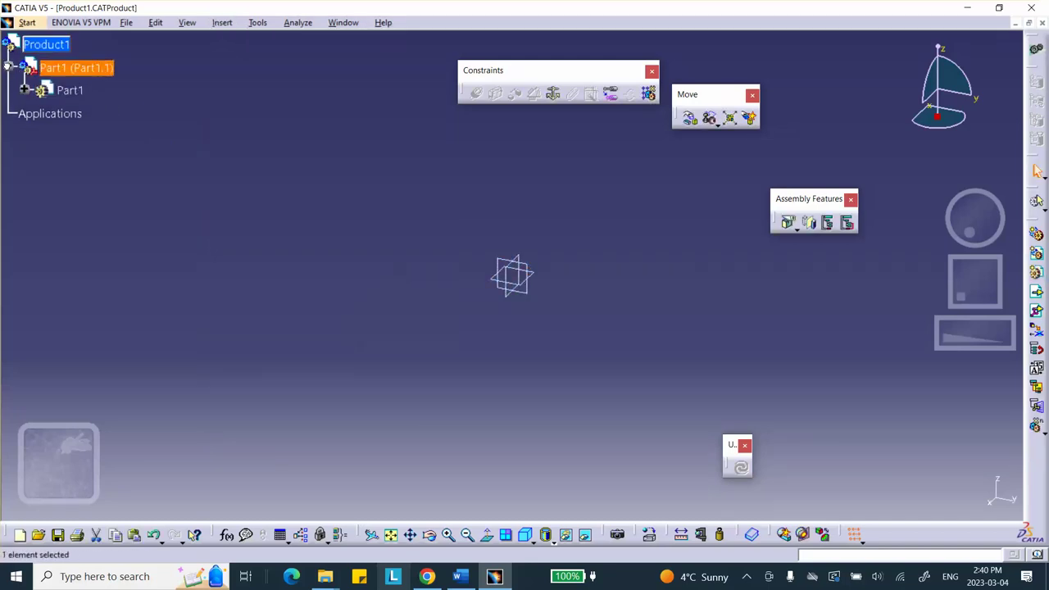
Set Part1's instance name and part number to block
{"action": "right_click", "coordinate": [66, 73]}
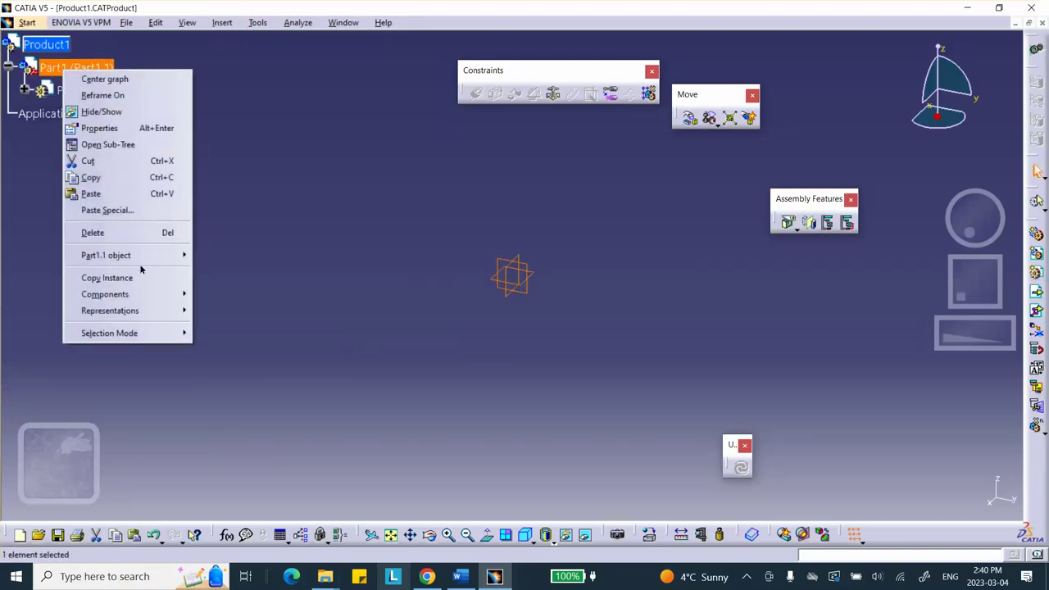
{"action": "left_click", "coordinate": [101, 128]}
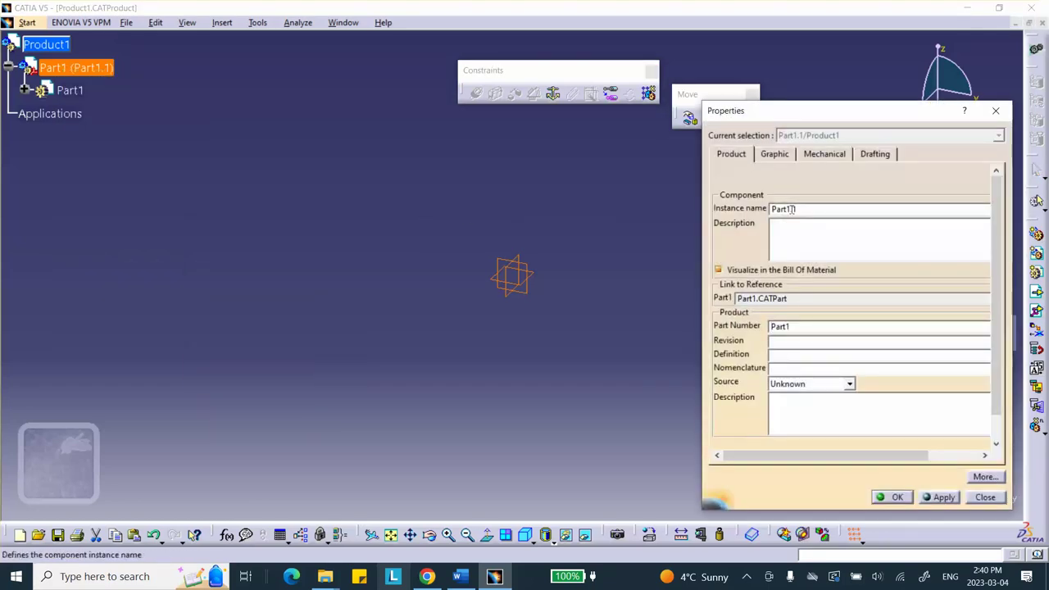
{"action": "double_click", "coordinate": [794, 209]}
{"action": "type", "text": "block"}
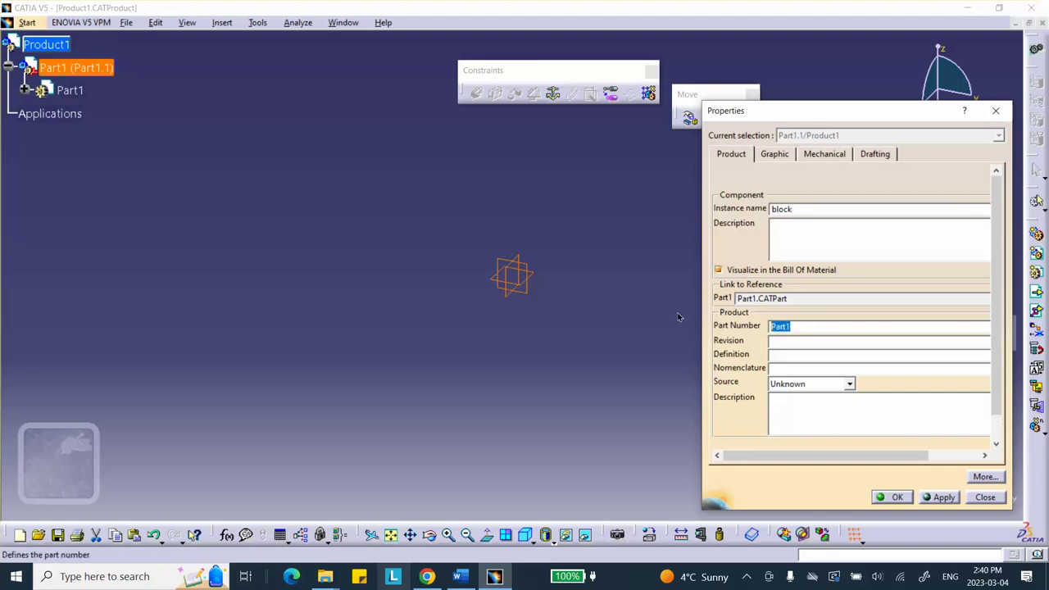
{"action": "double_click", "coordinate": [806, 326]}
{"action": "type", "text": "block"}
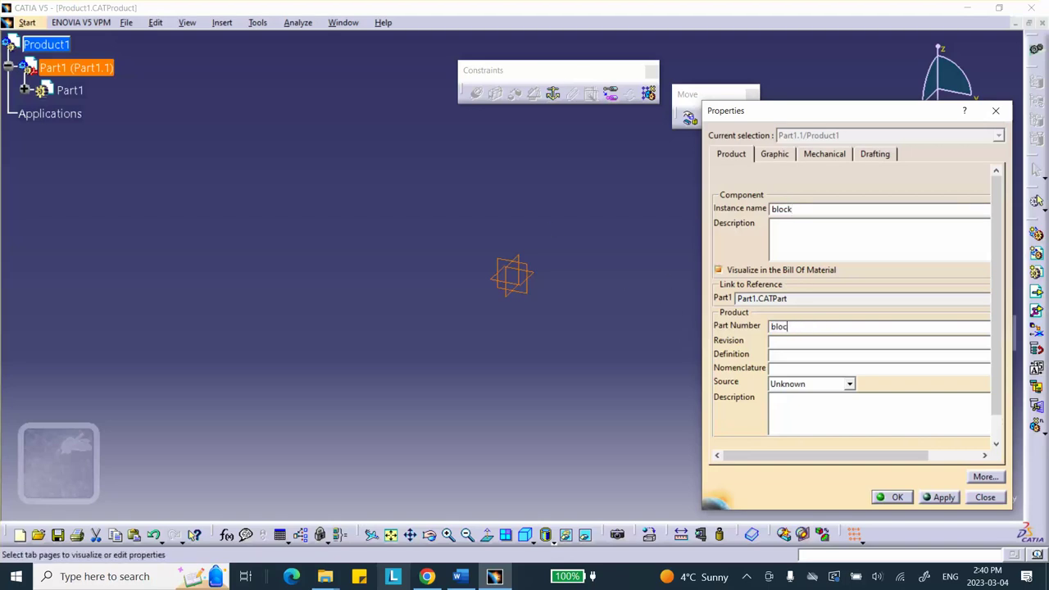
{"action": "left_click", "coordinate": [892, 497]}
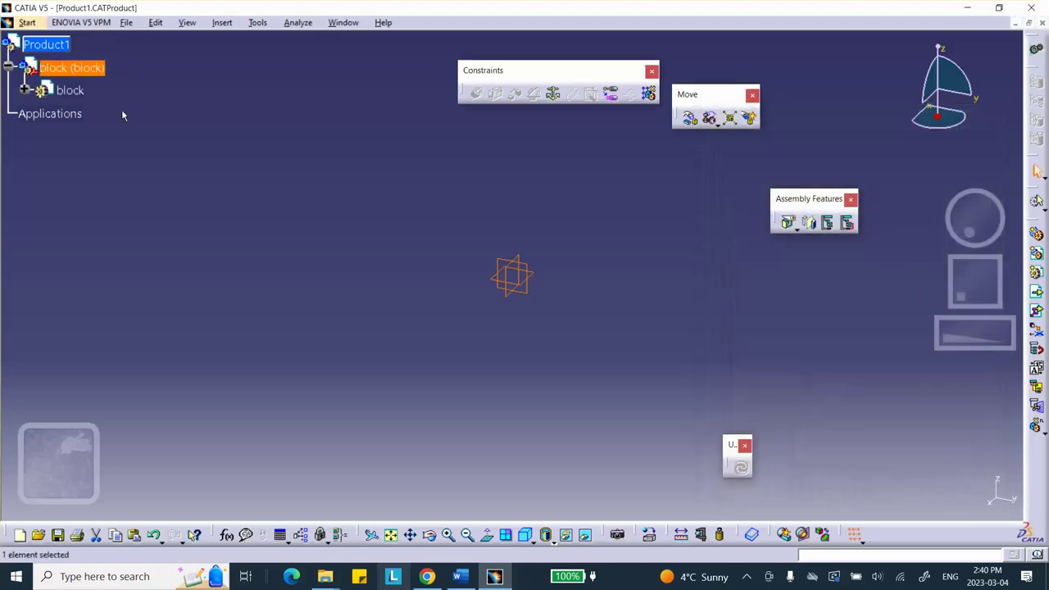
Start a sketch on the block's yz plane and draw a rectangle centred on the origin
{"action": "double_click", "coordinate": [67, 91]}
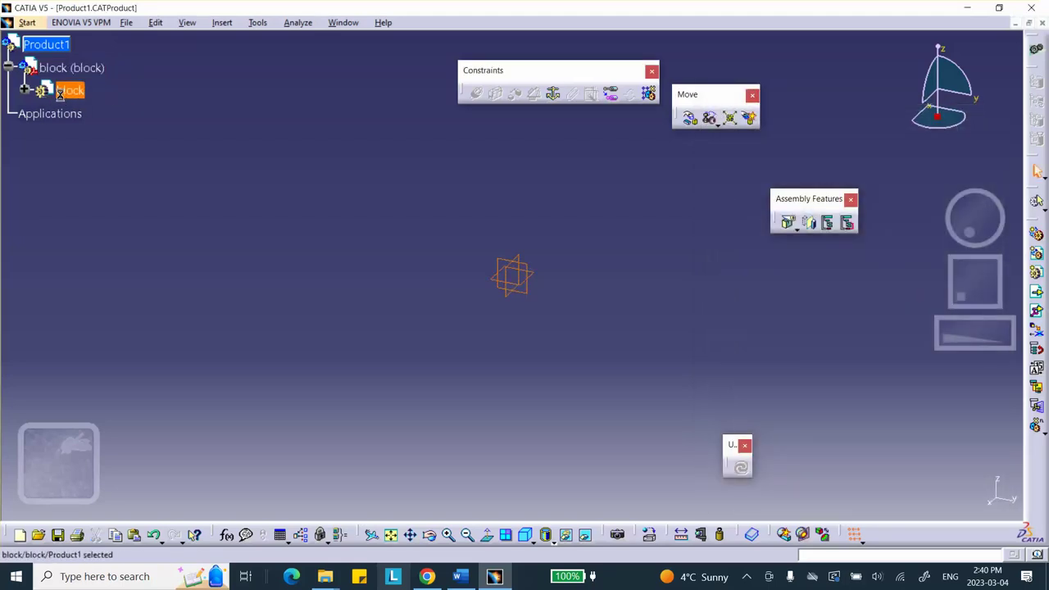
{"action": "left_click", "coordinate": [532, 276]}
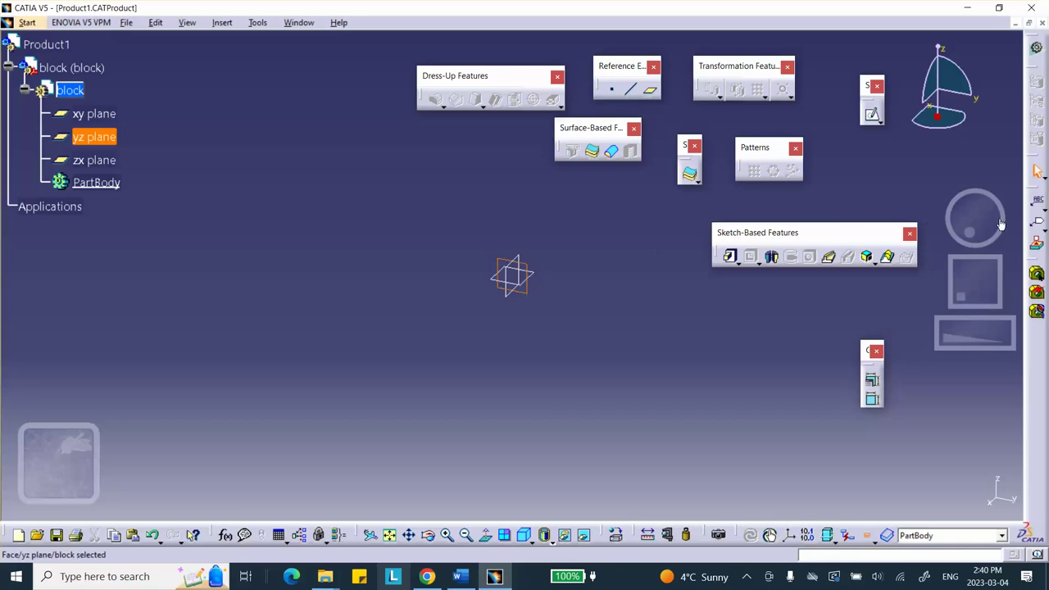
{"action": "left_click", "coordinate": [871, 116]}
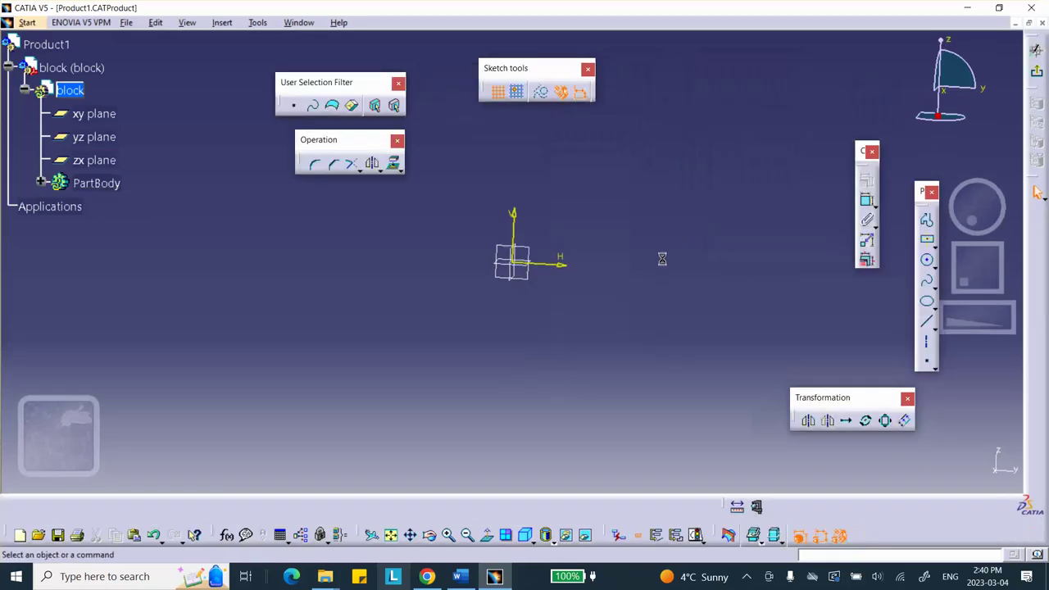
{"action": "left_click", "coordinate": [927, 240]}
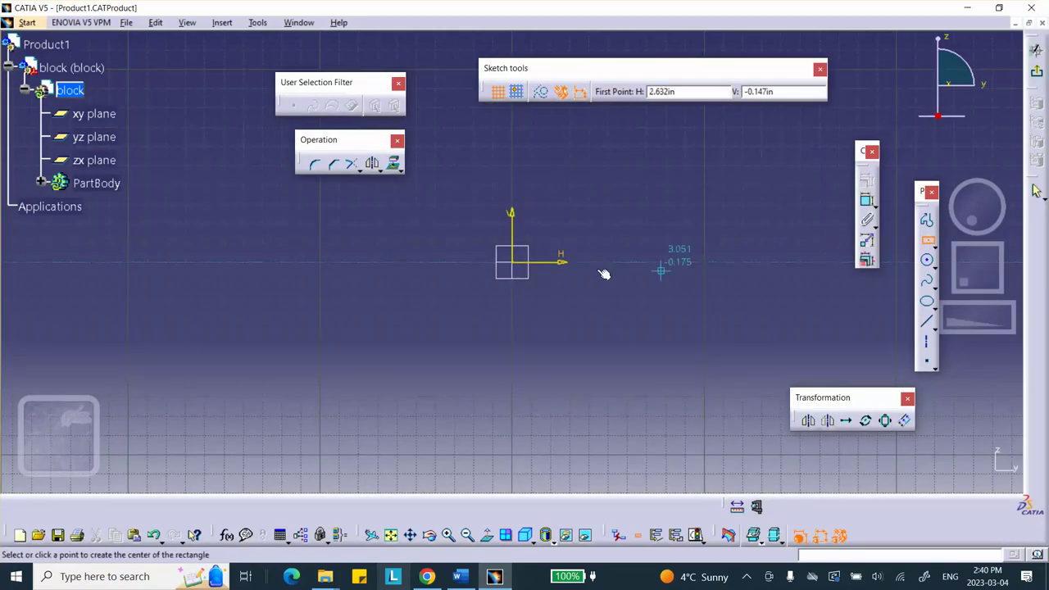
{"action": "left_click", "coordinate": [514, 264]}
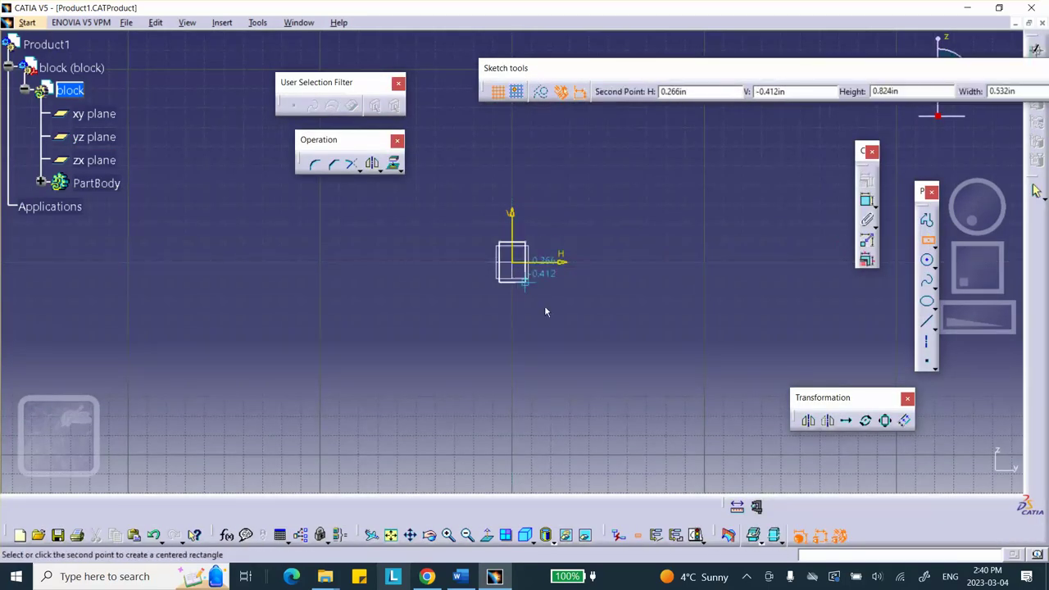
{"action": "left_click", "coordinate": [584, 341]}
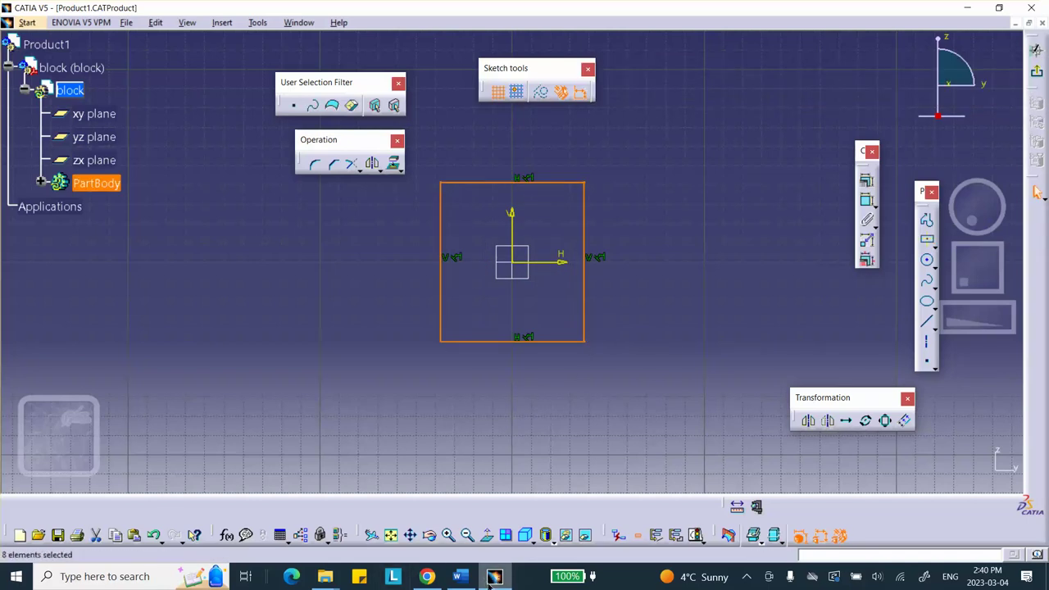
Dimension the rectangle's top and right edges to 3 in each
{"action": "left_click", "coordinate": [460, 578]}
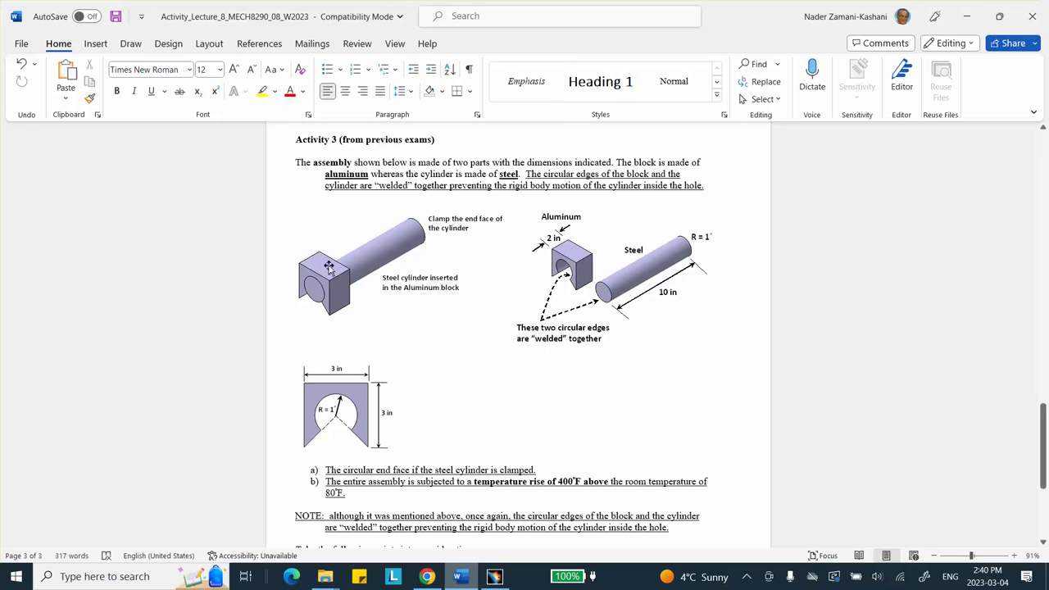
{"action": "left_click", "coordinate": [968, 16]}
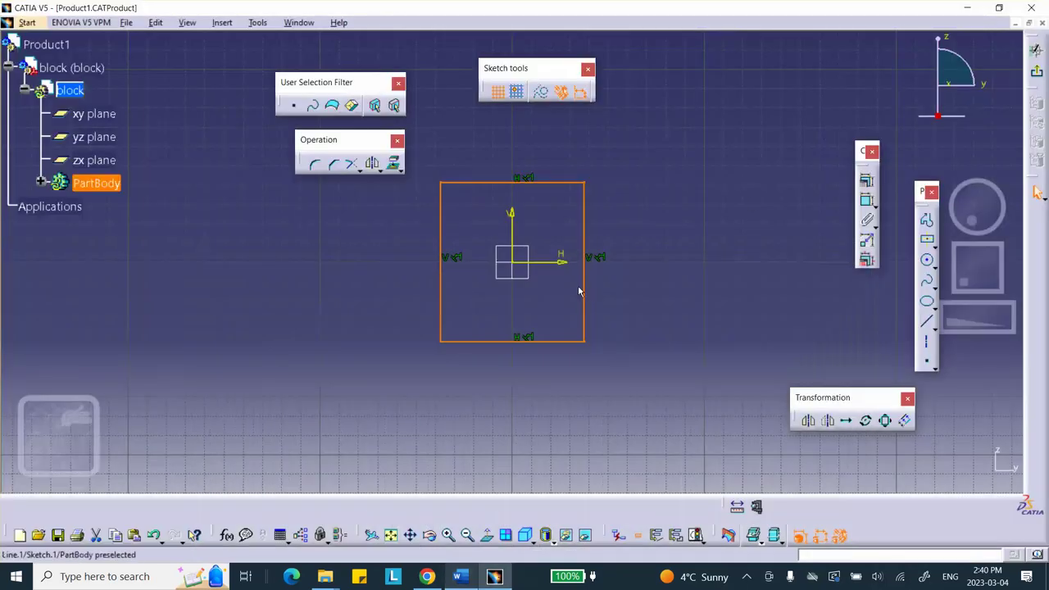
{"action": "left_click", "coordinate": [868, 200]}
{"action": "left_click", "coordinate": [543, 182]}
{"action": "left_click", "coordinate": [517, 133]}
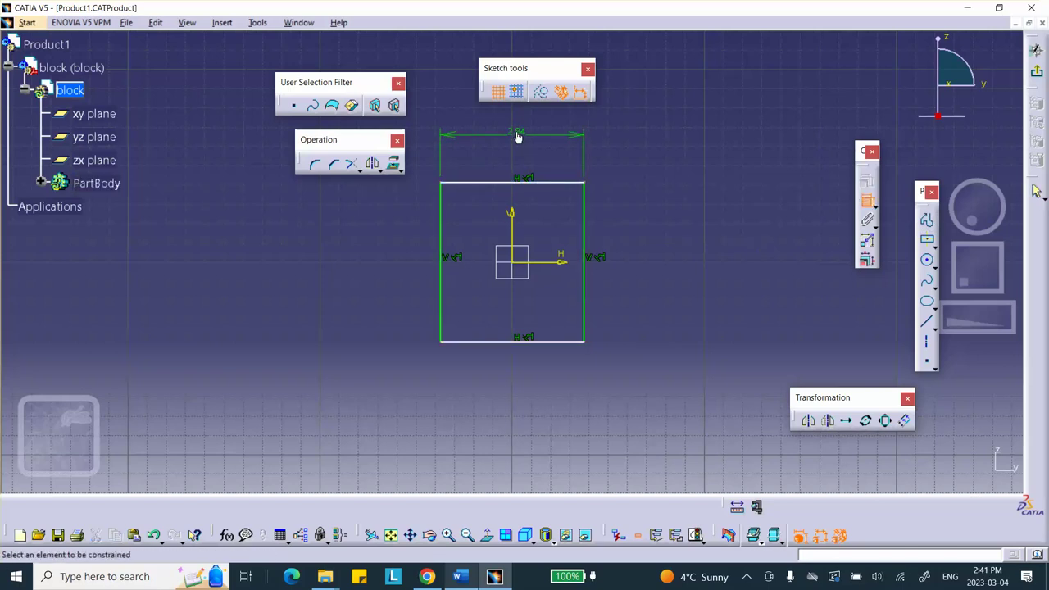
{"action": "double_click", "coordinate": [517, 134]}
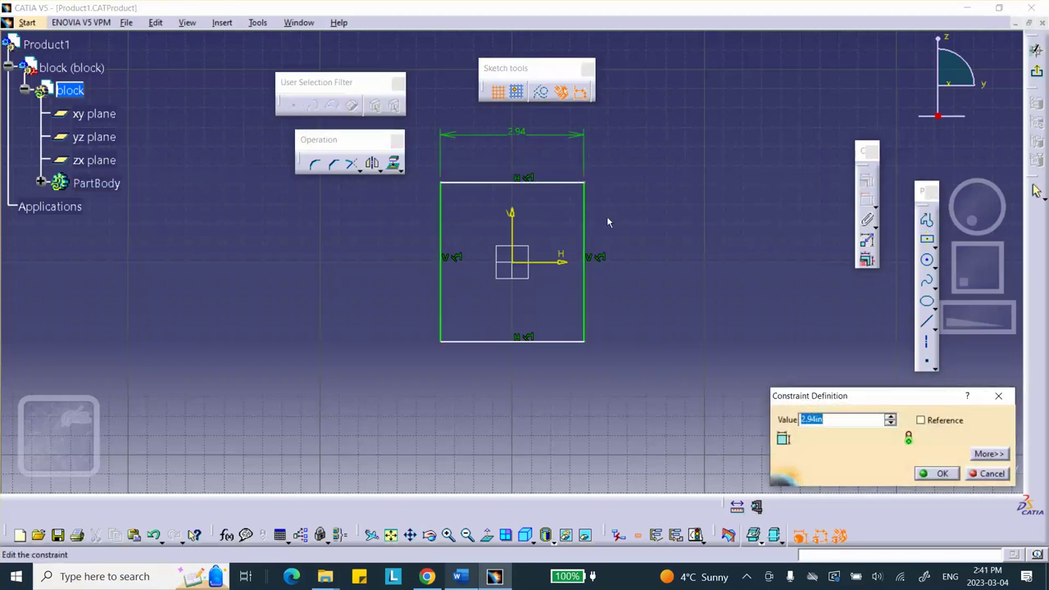
{"action": "type", "text": "3"}
{"action": "key", "text": "Return"}
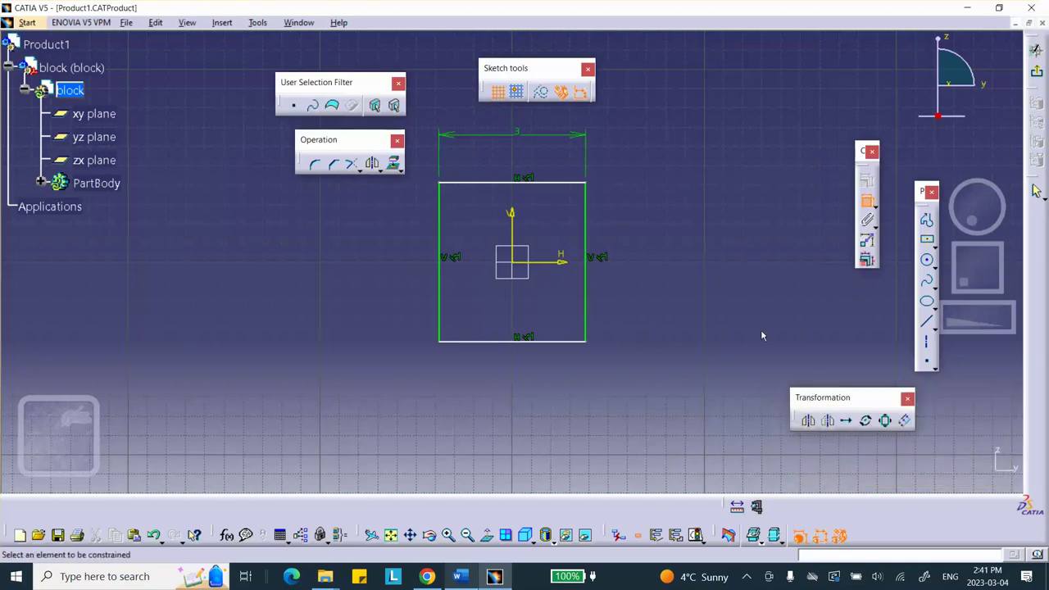
{"action": "left_click", "coordinate": [587, 245]}
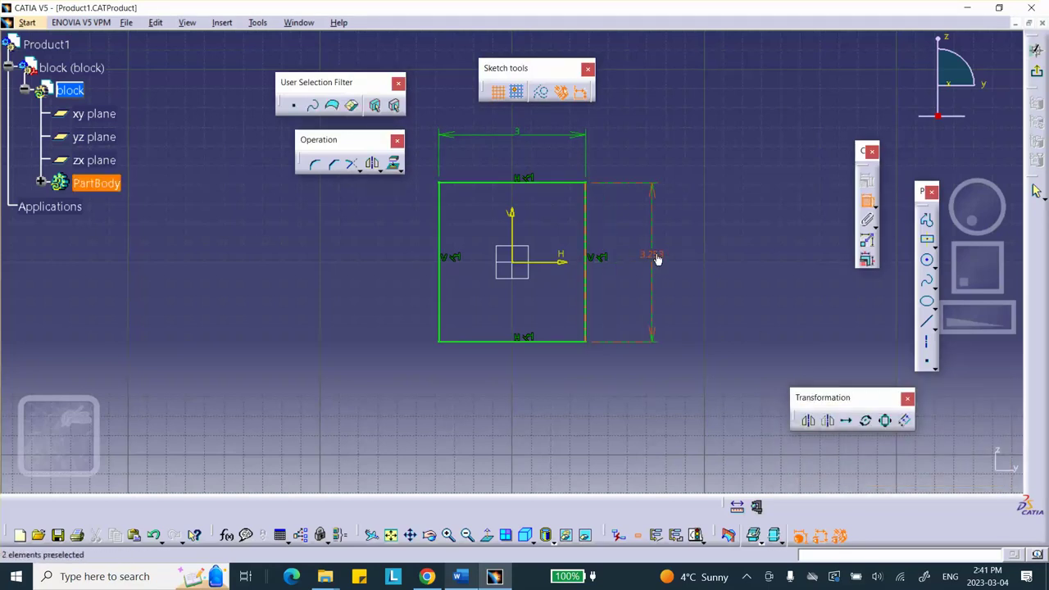
{"action": "double_click", "coordinate": [657, 255]}
{"action": "type", "text": "3"}
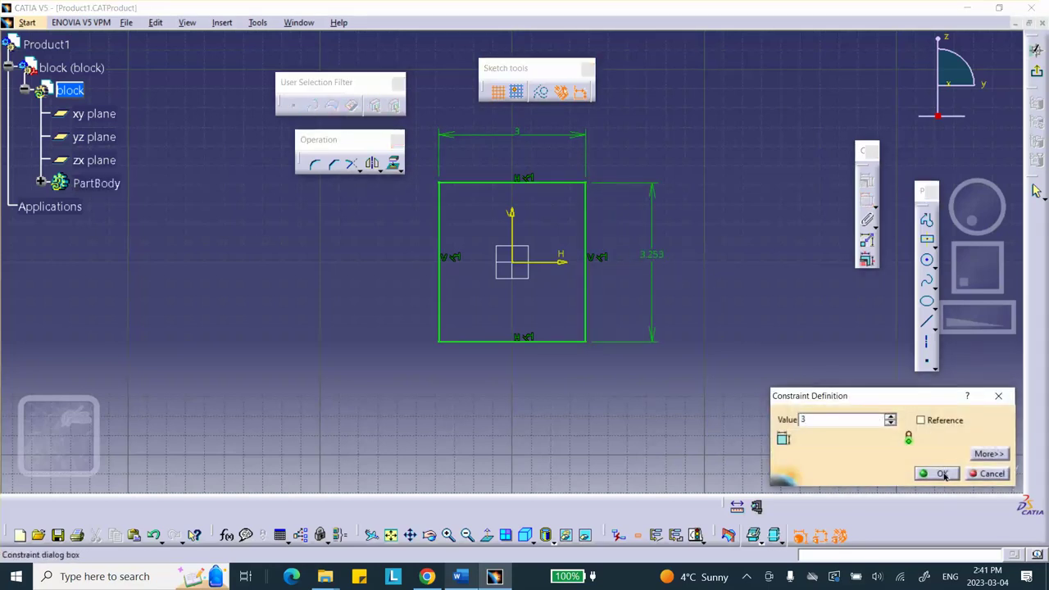
{"action": "left_click", "coordinate": [942, 475]}
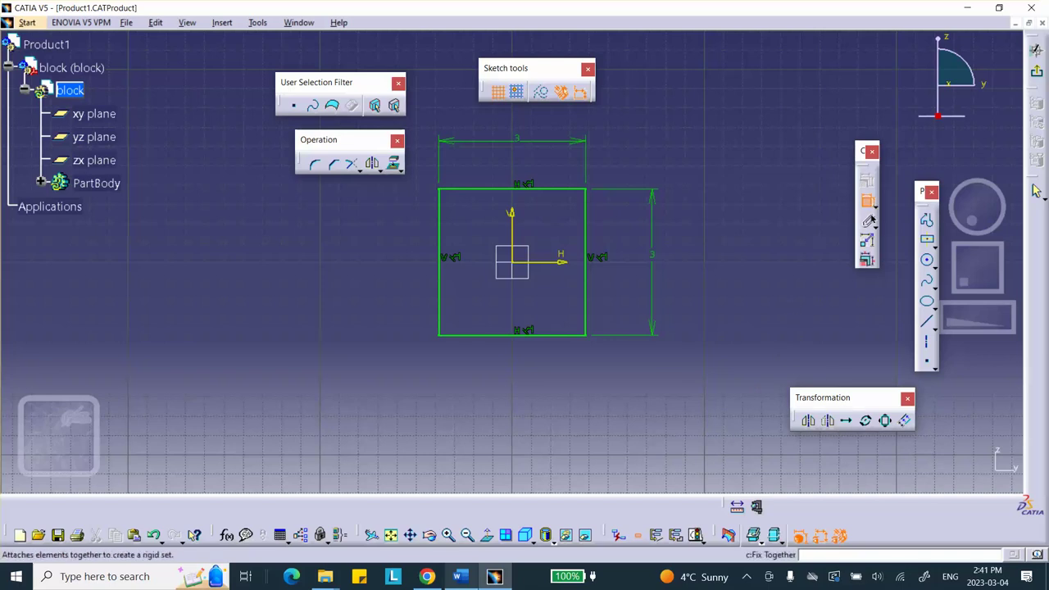
Draw a circle centred on the sketch origin
{"action": "left_click", "coordinate": [928, 260]}
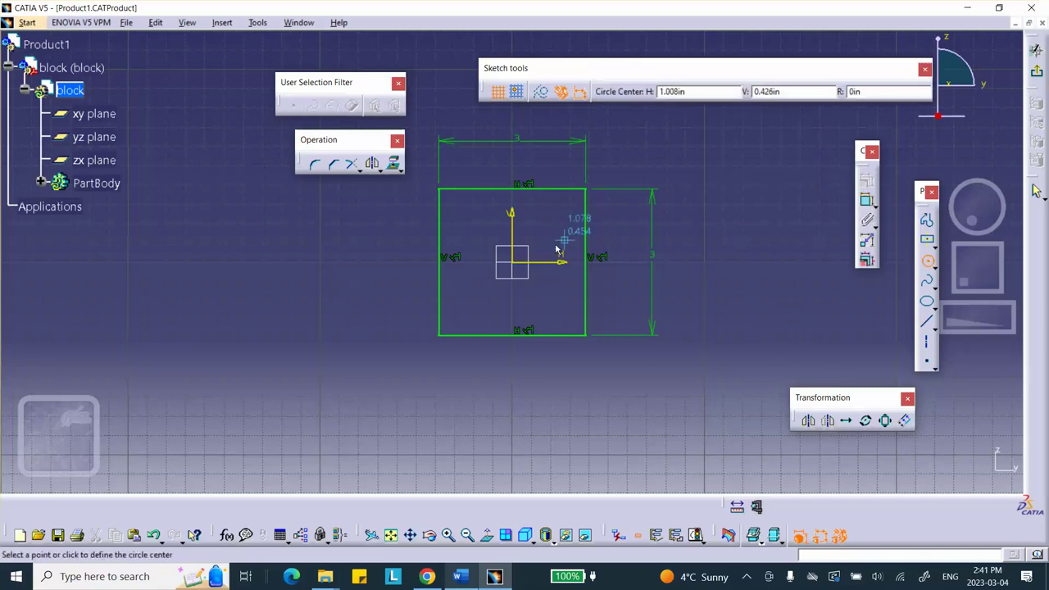
{"action": "left_click", "coordinate": [512, 260]}
{"action": "left_click", "coordinate": [546, 291]}
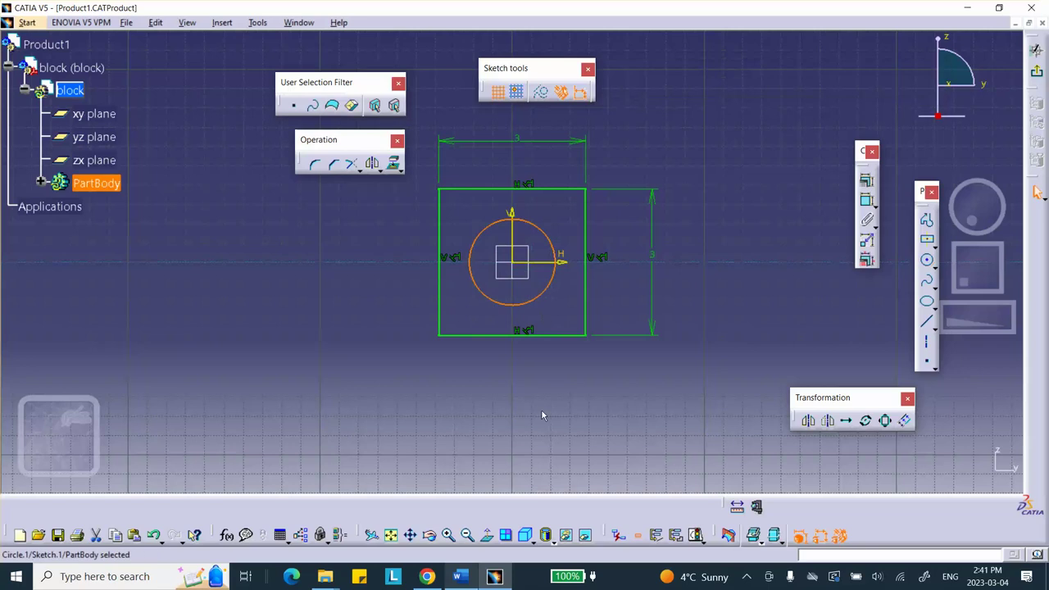
{"action": "left_click", "coordinate": [460, 577]}
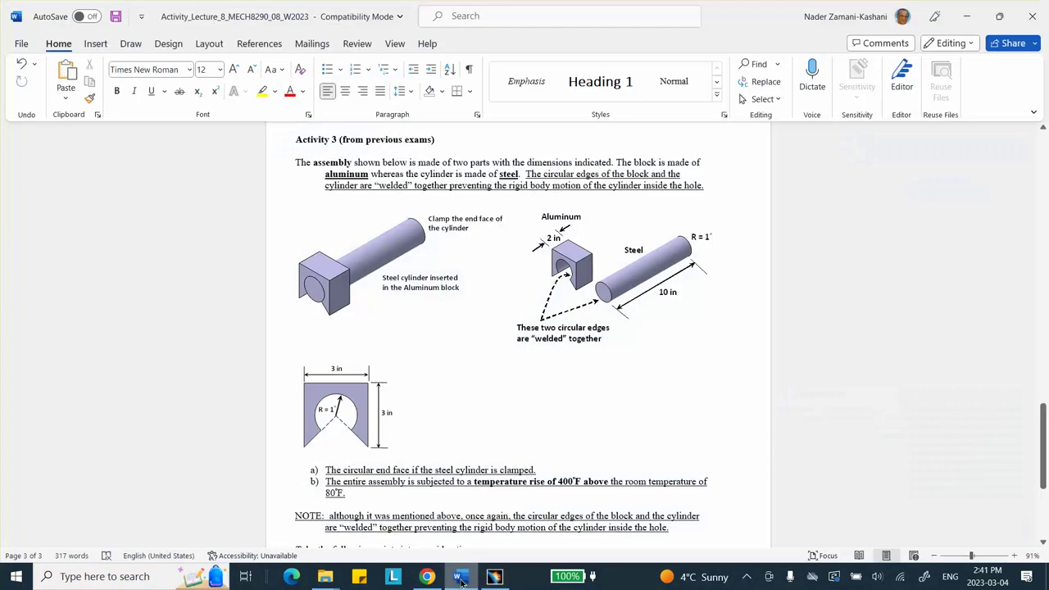
{"action": "left_click", "coordinate": [460, 577]}
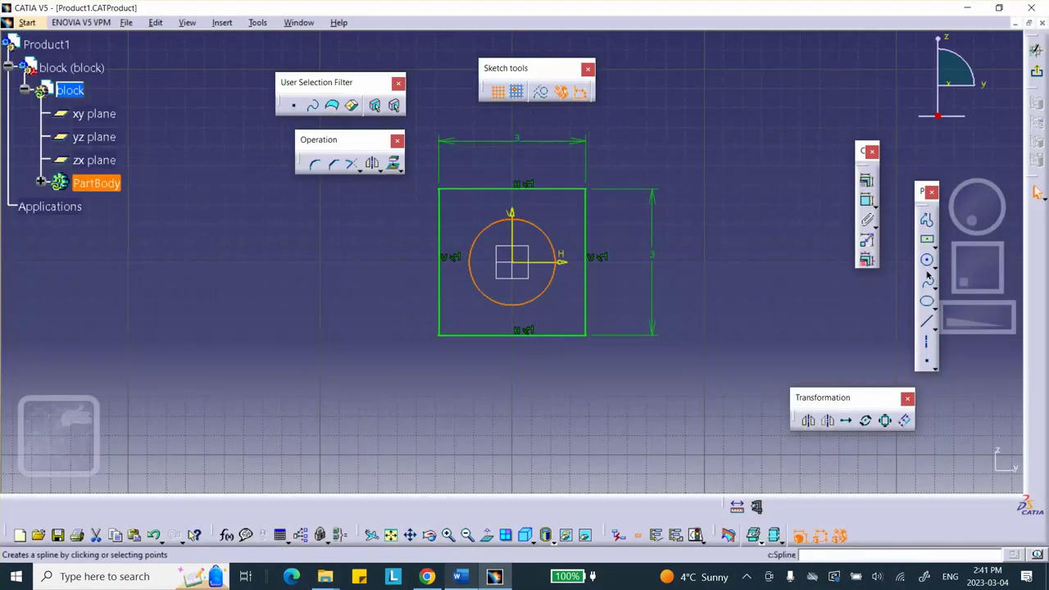
Constrain the circle's diameter to 2 in
{"action": "left_click", "coordinate": [866, 200]}
{"action": "double_click", "coordinate": [703, 182]}
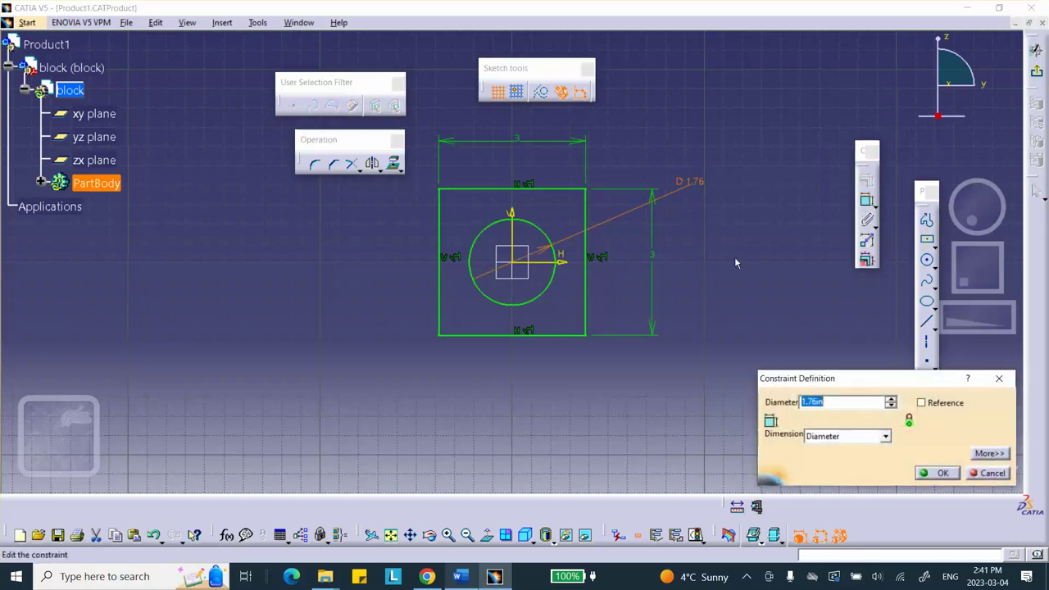
{"action": "type", "text": "2"}
{"action": "left_click", "coordinate": [934, 473]}
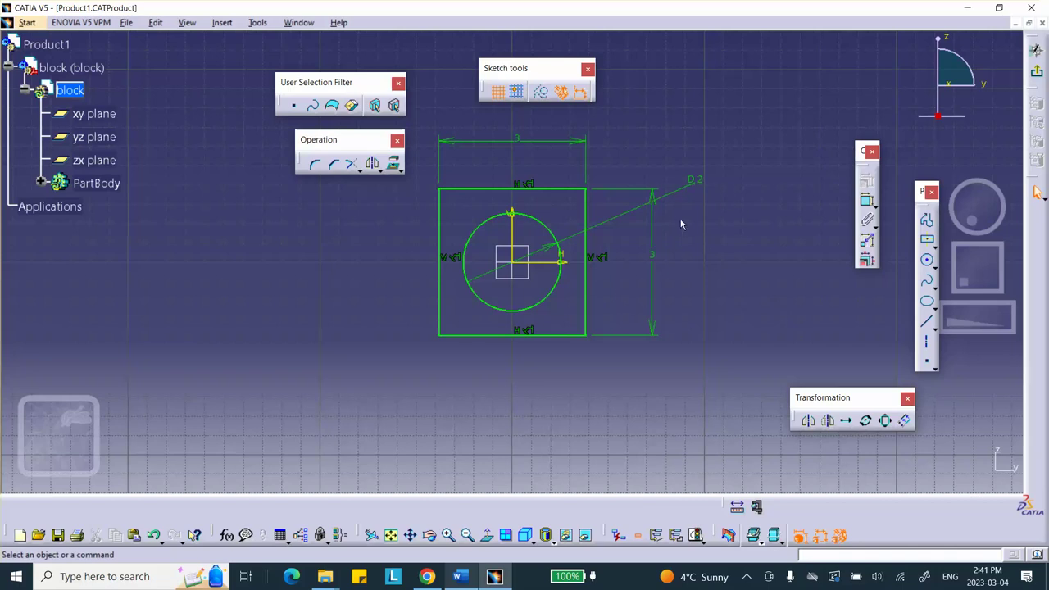
Draw lines from the origin to the lower-left and bottom-right corners
{"action": "left_click", "coordinate": [927, 219]}
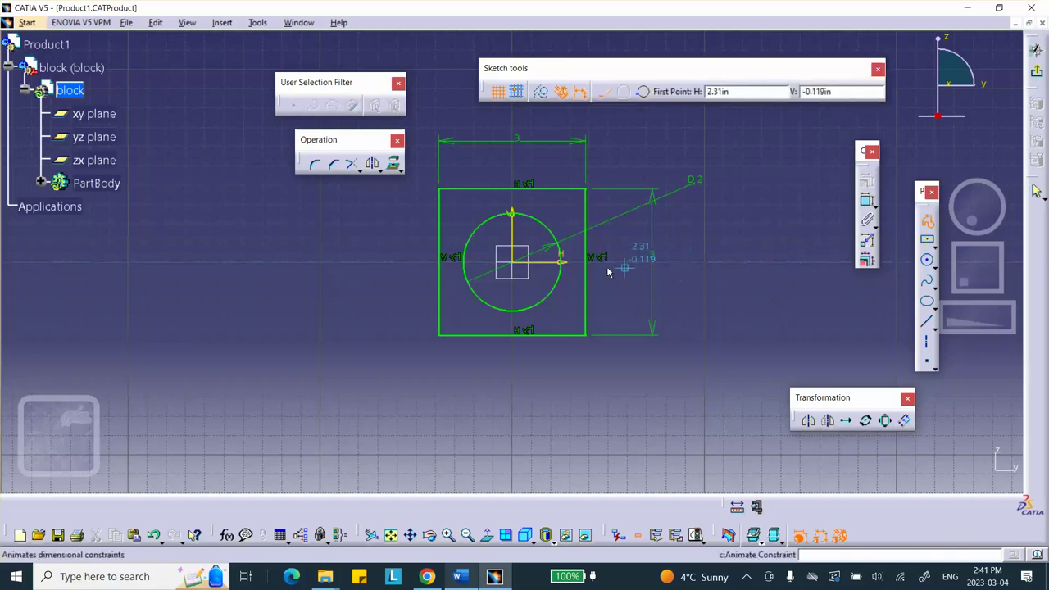
{"action": "left_click", "coordinate": [513, 262]}
{"action": "left_click", "coordinate": [443, 335]}
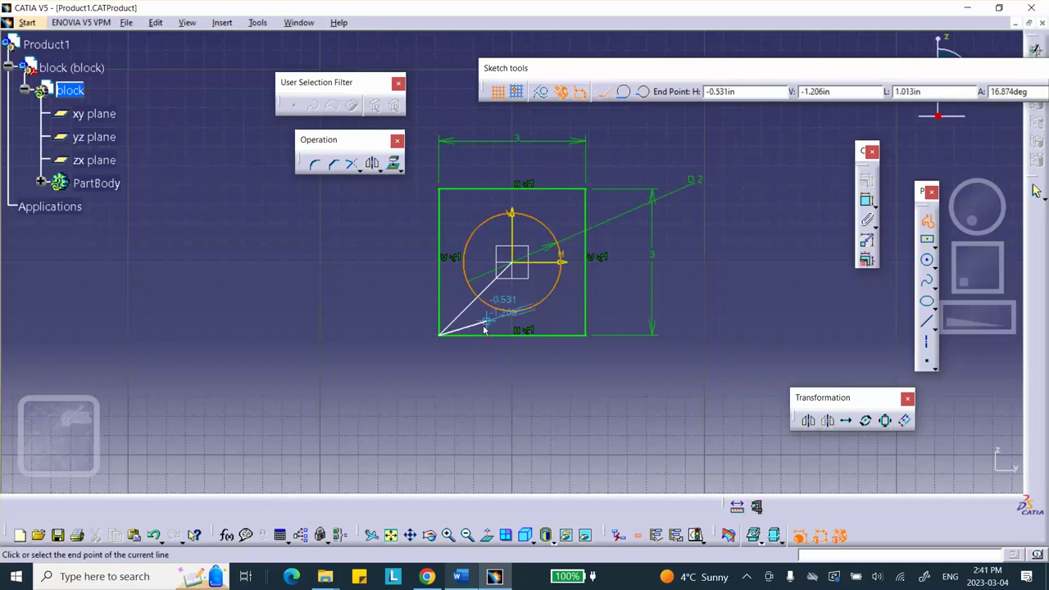
{"action": "key", "text": "Escape"}
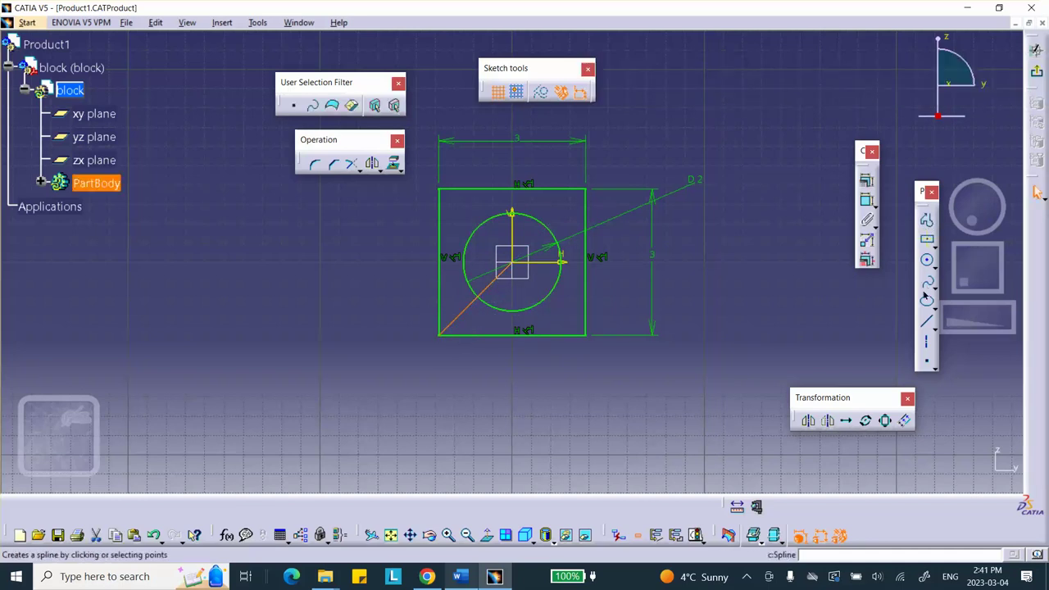
{"action": "left_click", "coordinate": [927, 322]}
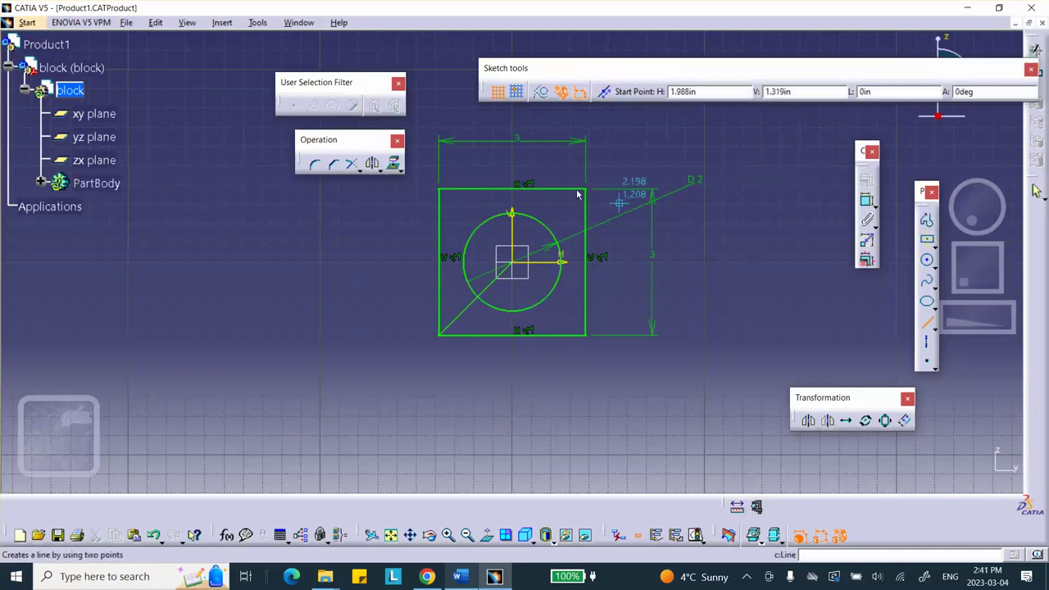
{"action": "left_click", "coordinate": [513, 262]}
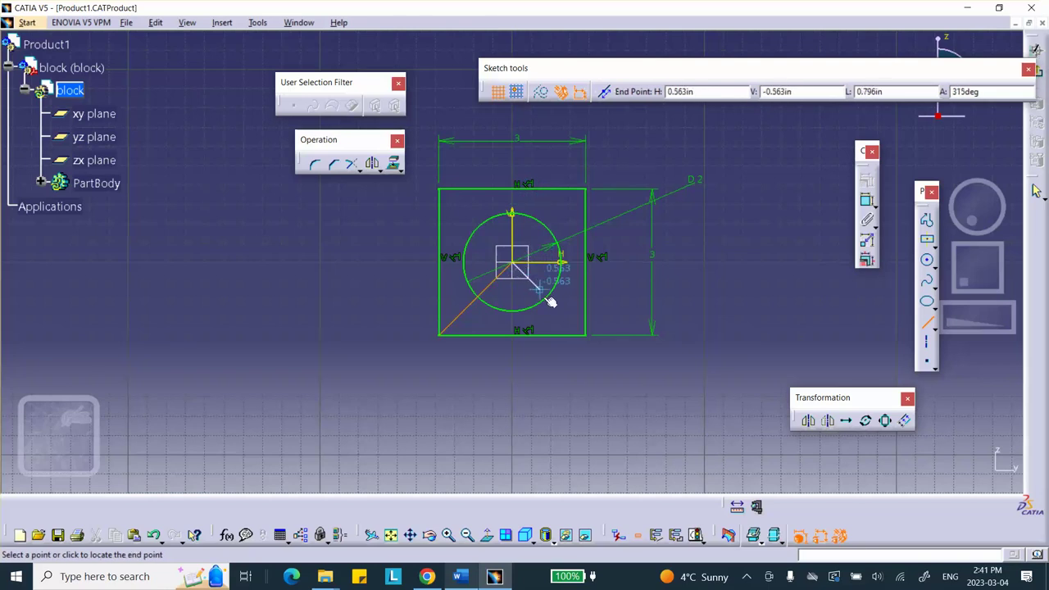
{"action": "double_click", "coordinate": [589, 336]}
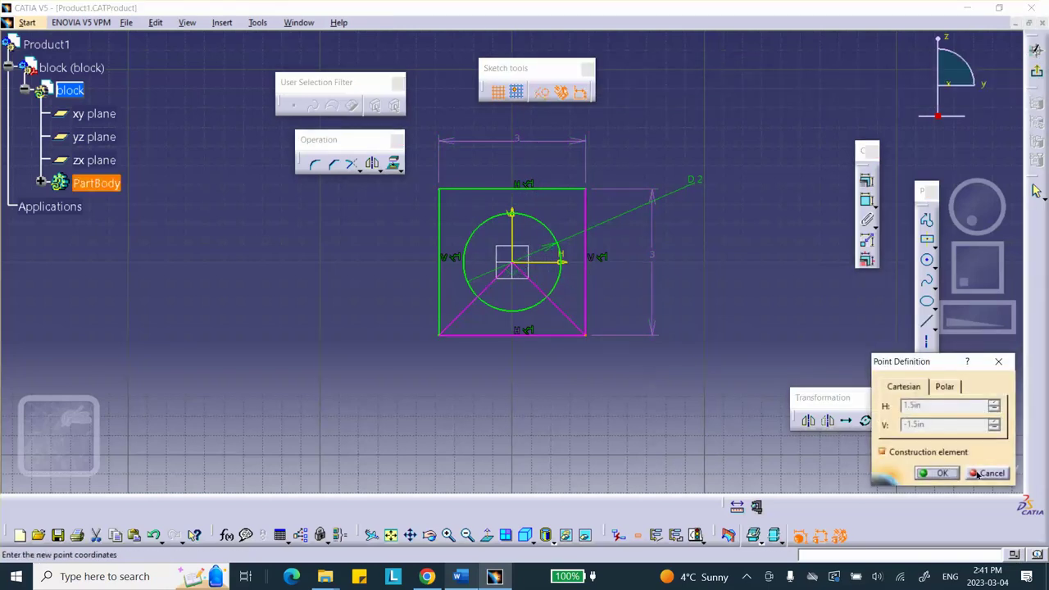
{"action": "left_click", "coordinate": [937, 473]}
Redraw the bottom-right diagonal from the centre and delete the conflicting perpendicularity constraint
{"action": "left_click", "coordinate": [556, 303]}
{"action": "key", "text": "Delete"}
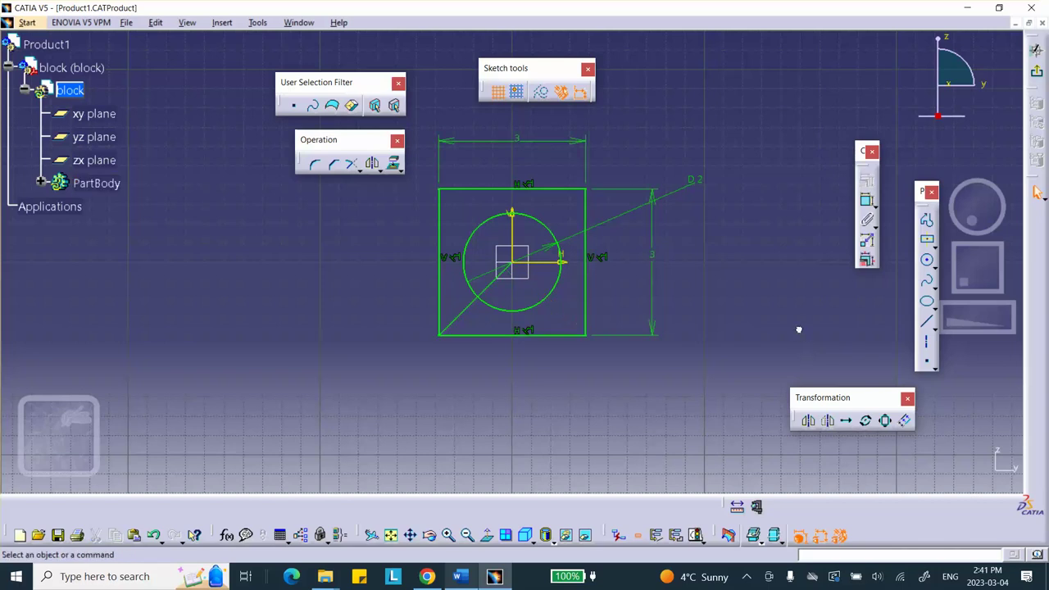
{"action": "left_click", "coordinate": [926, 321]}
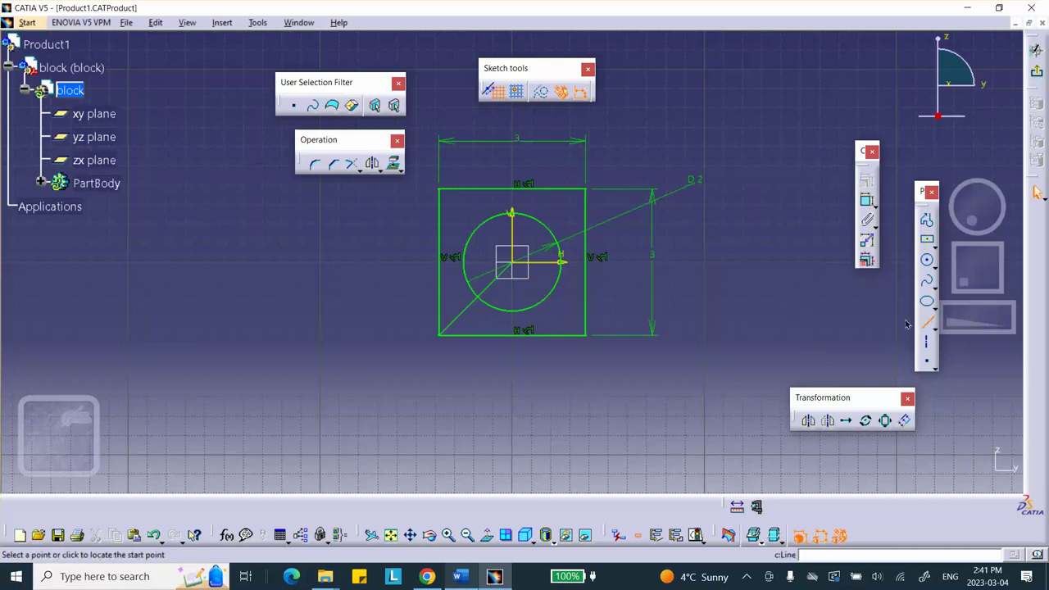
{"action": "left_click", "coordinate": [513, 264]}
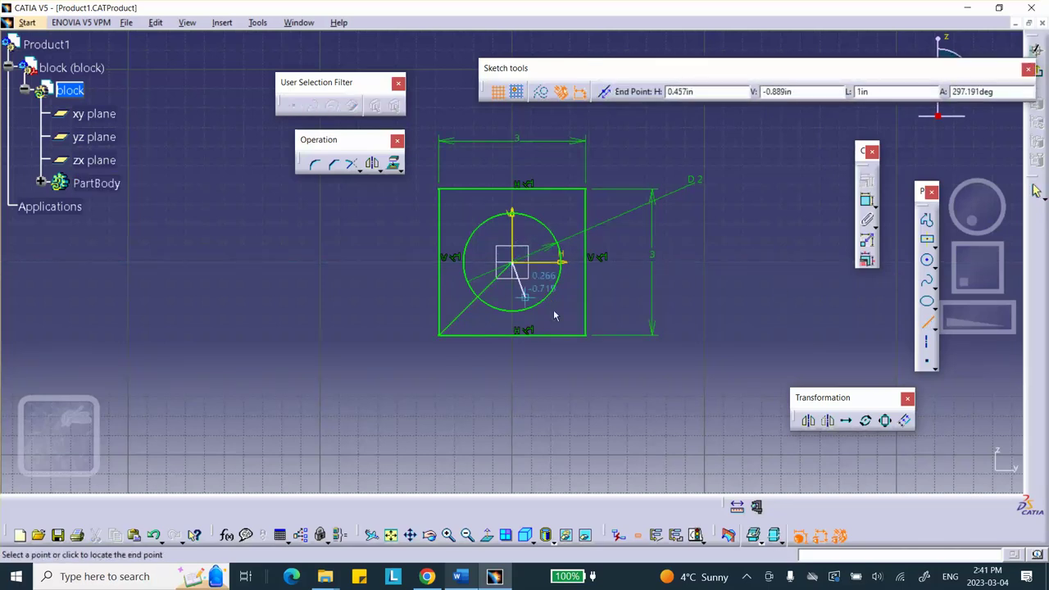
{"action": "left_click", "coordinate": [593, 339]}
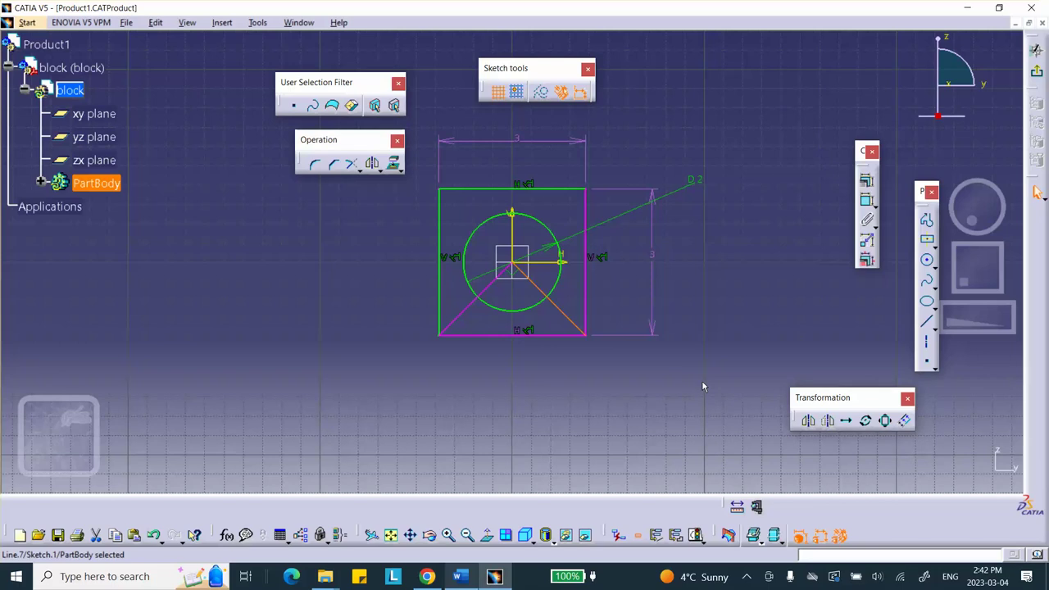
{"action": "left_click", "coordinate": [701, 386]}
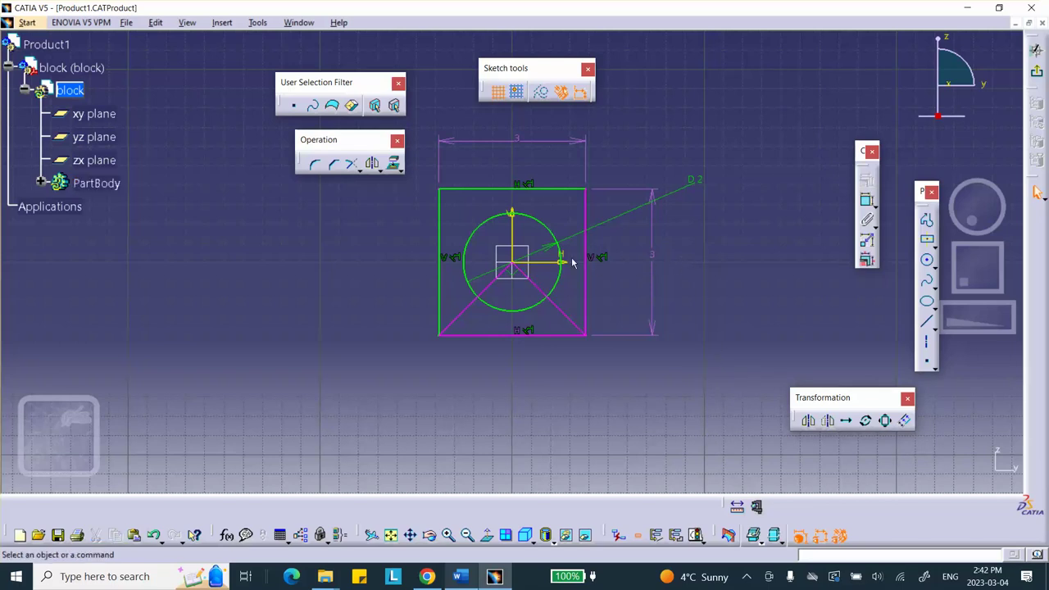
{"action": "left_click", "coordinate": [565, 314]}
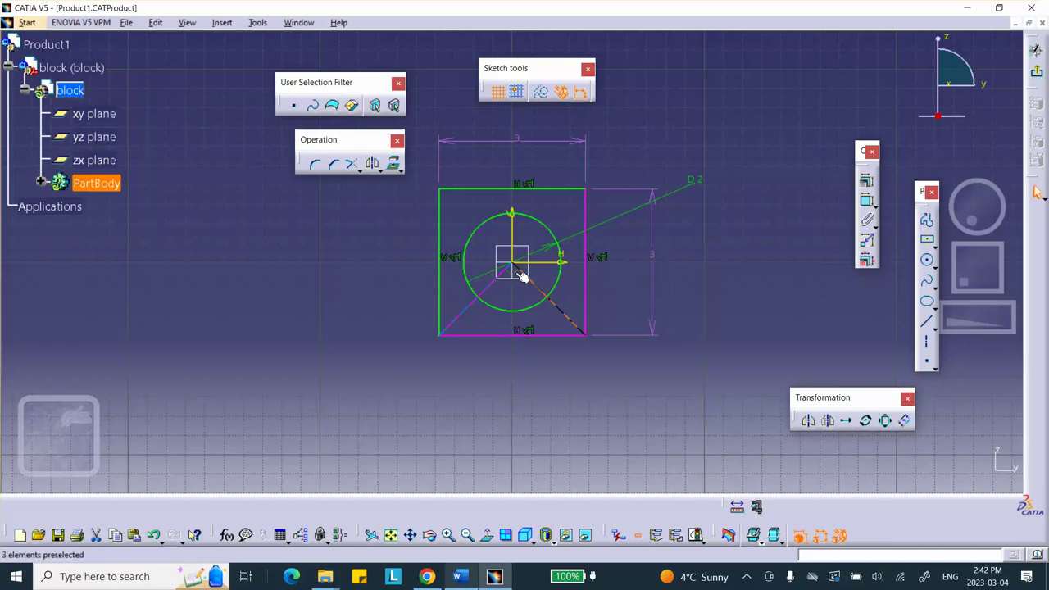
{"action": "left_click", "coordinate": [515, 271]}
{"action": "key", "text": "Delete"}
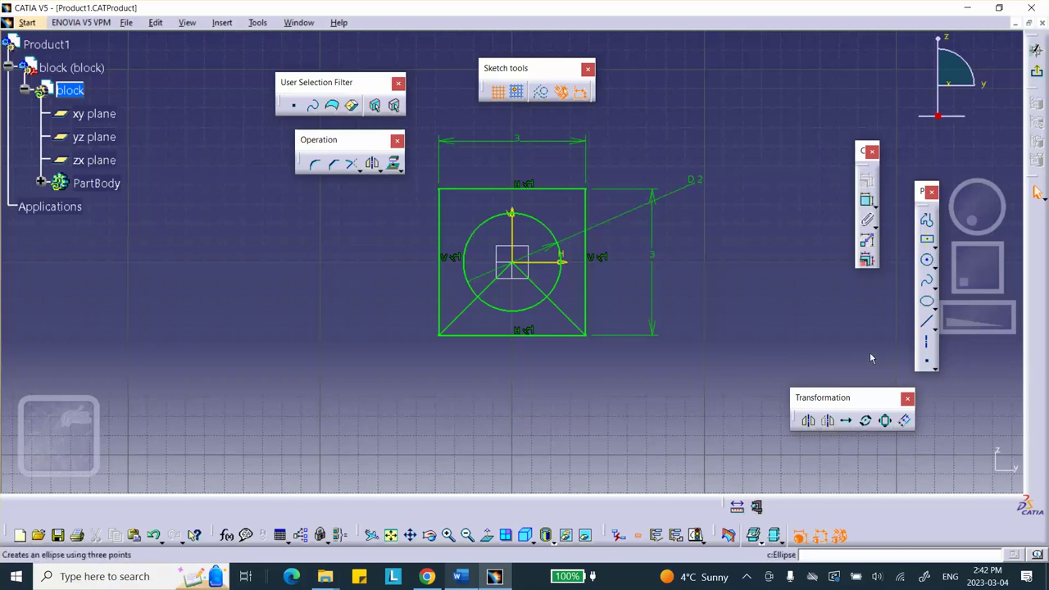
Quick-trim the square's bottom edge, the circle's lower arc and the inner diagonal segments
{"action": "left_click", "coordinate": [358, 169]}
{"action": "left_click_drag", "start_coordinate": [364, 176], "coordinate": [247, 228]}
{"action": "left_click", "coordinate": [304, 225]}
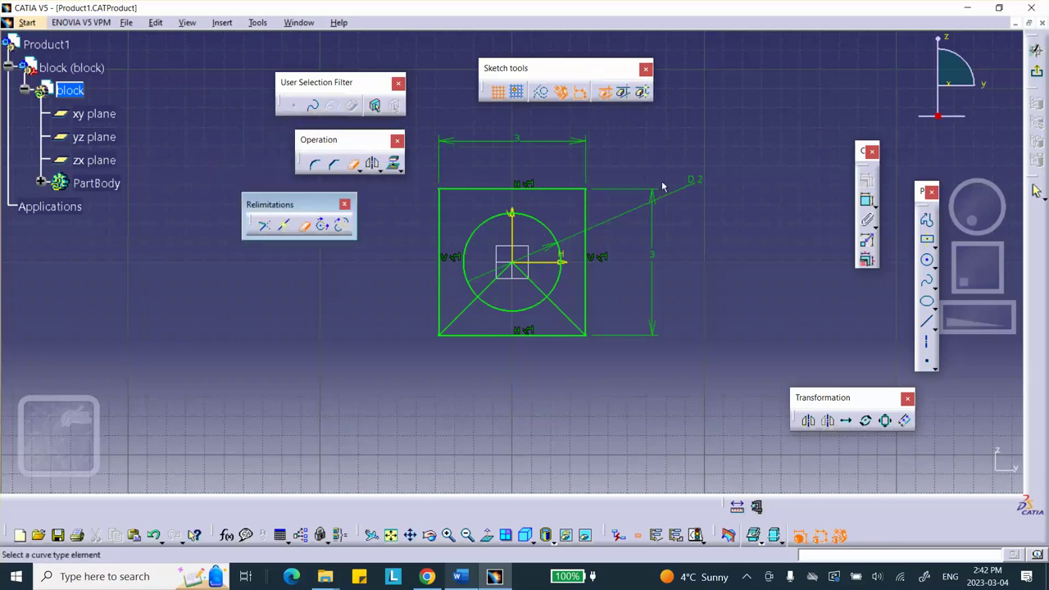
{"action": "left_click", "coordinate": [527, 334]}
{"action": "mouse_move", "coordinate": [629, 268]}
{"action": "middle_mouse_down"}
{"action": "mouse_move", "coordinate": [707, 293]}
{"action": "mouse_move", "coordinate": [714, 270]}
{"action": "mouse_move", "coordinate": [663, 218]}
{"action": "middle_mouse_up"}
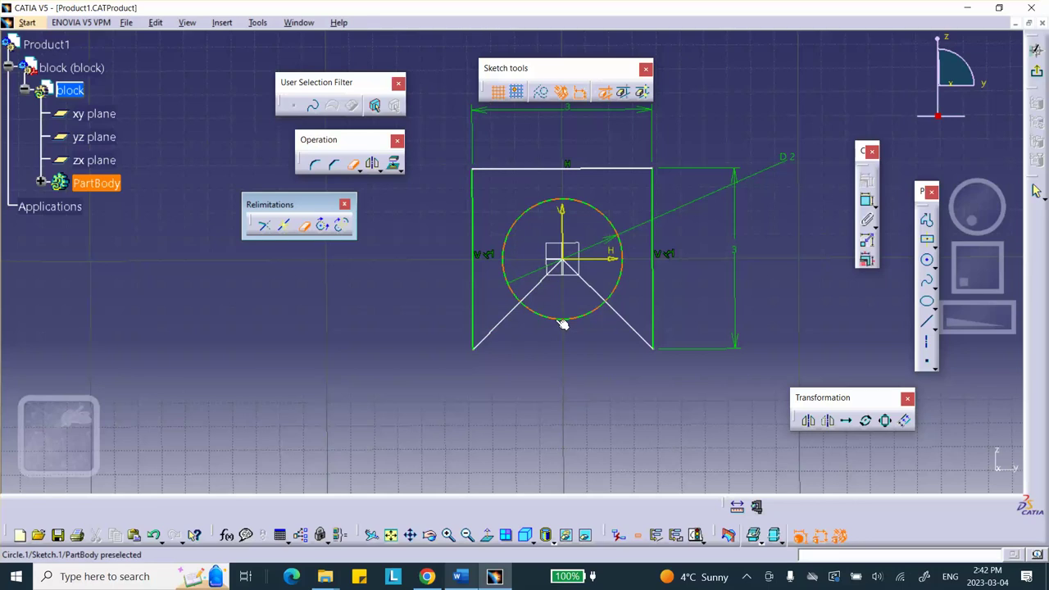
{"action": "left_click", "coordinate": [561, 321]}
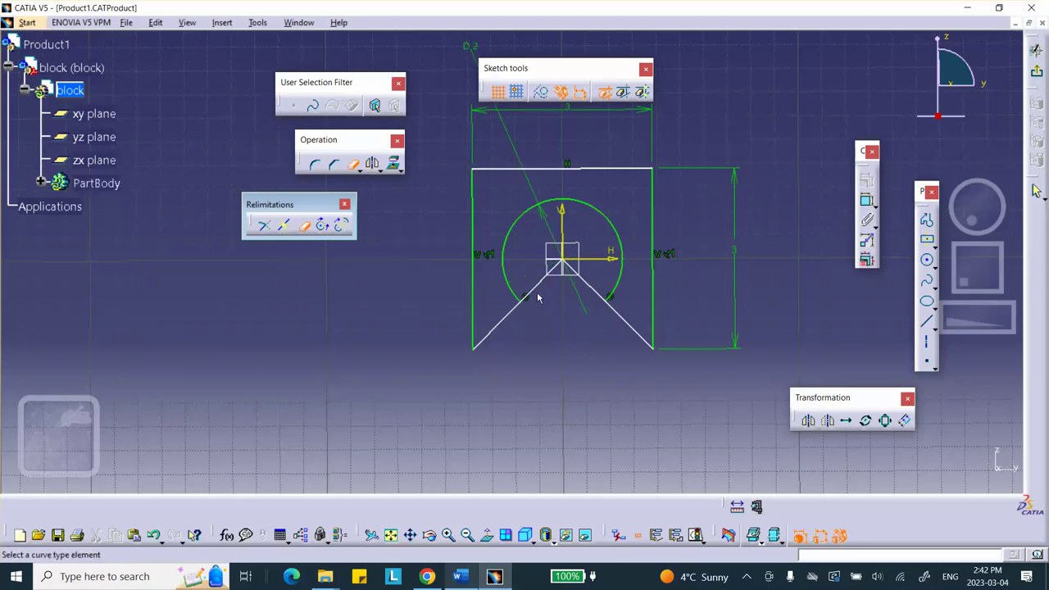
{"action": "left_click", "coordinate": [590, 285]}
Pad the block sketch 2 in into a solid, then reactivate the Product1 assembly
{"action": "left_click", "coordinate": [461, 577]}
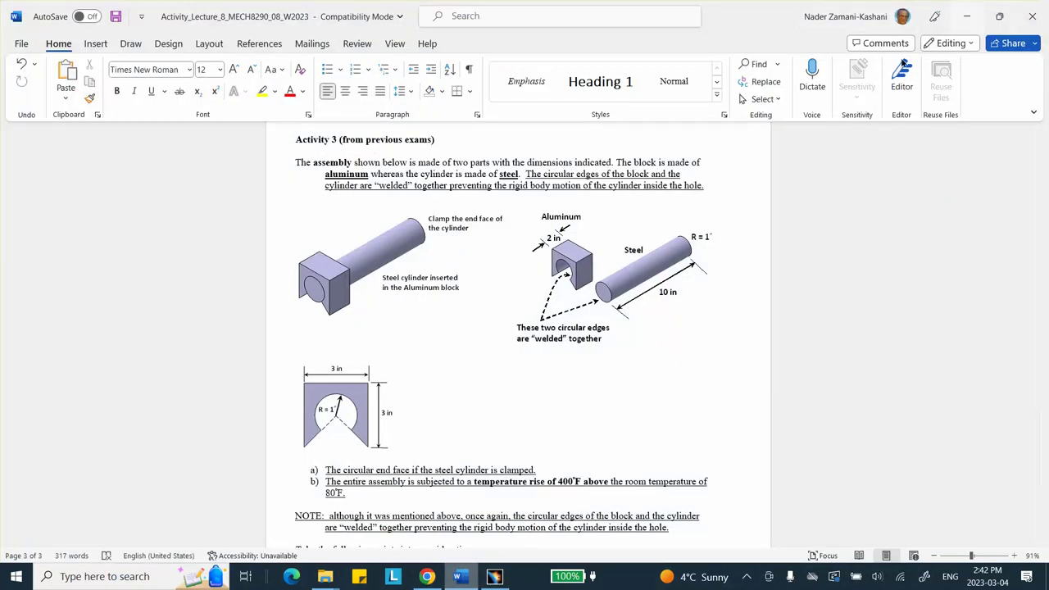
{"action": "left_click", "coordinate": [967, 16]}
{"action": "left_click", "coordinate": [1034, 190]}
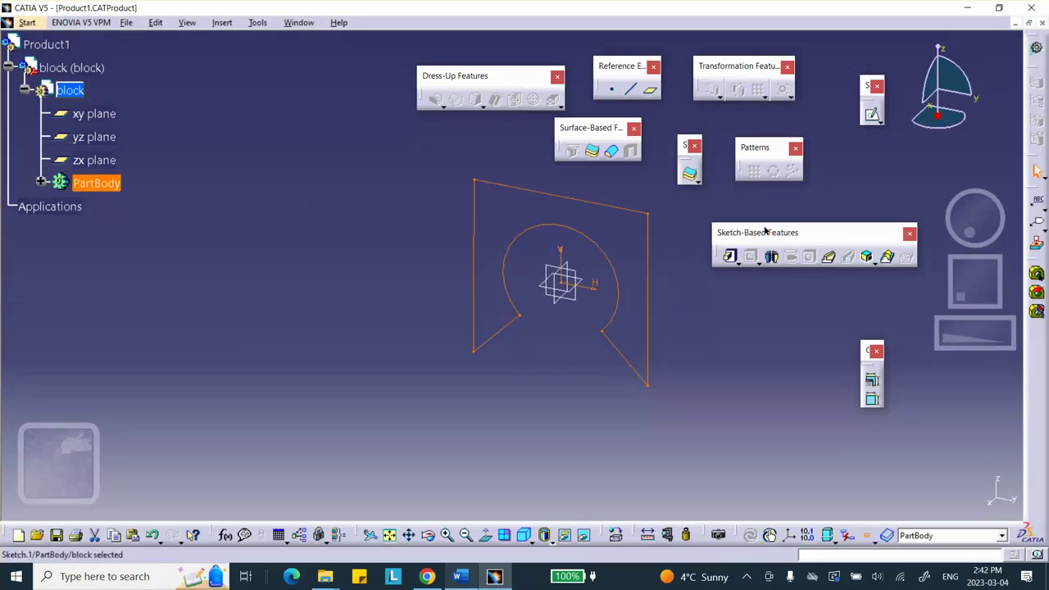
{"action": "left_click", "coordinate": [730, 256]}
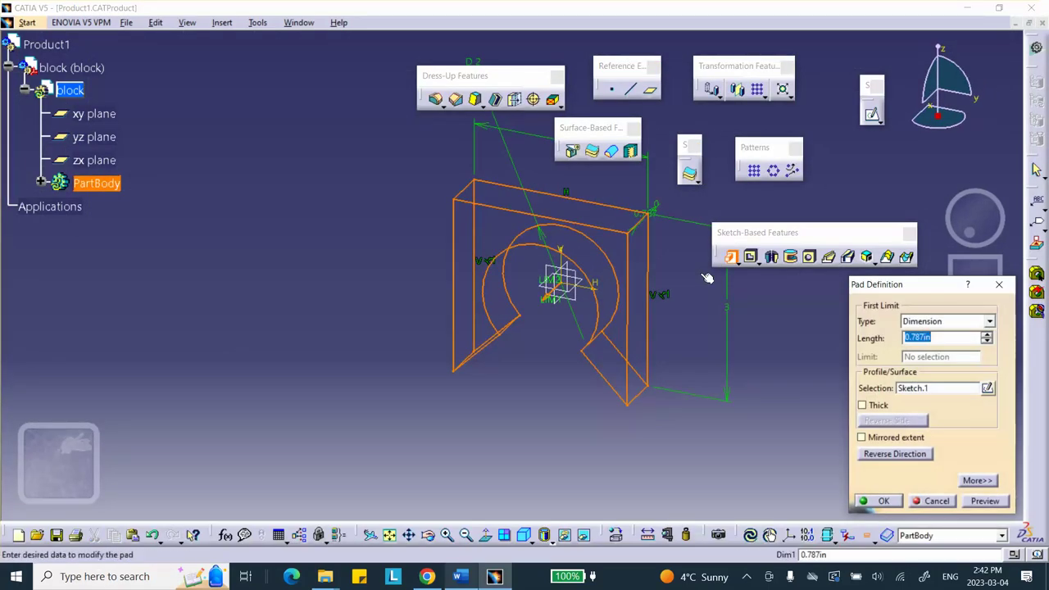
{"action": "type", "text": "2"}
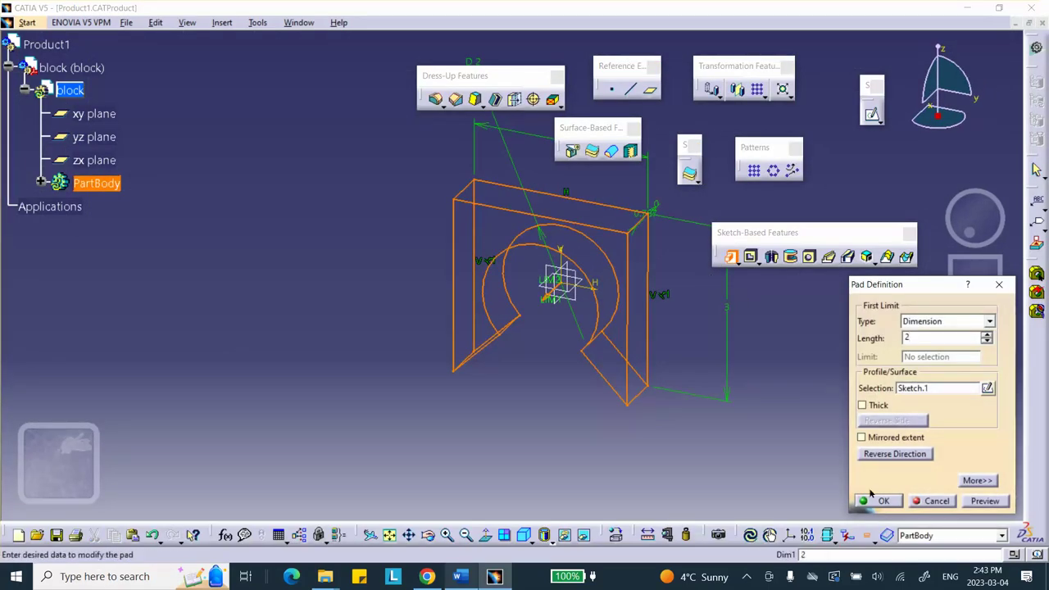
{"action": "left_click", "coordinate": [867, 498]}
{"action": "middle_click_drag", "start_coordinate": [711, 371], "coordinate": [542, 331]}
{"action": "double_click", "coordinate": [46, 45]}
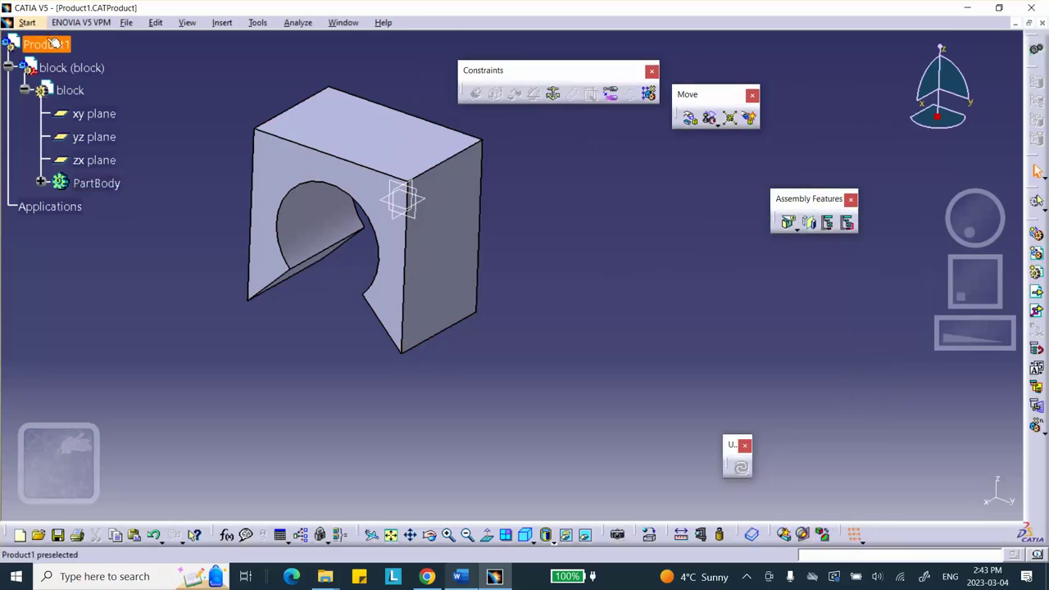
Save the assembly and apply Aluminium from the Metal catalog to the block part
{"action": "key", "text": "ctrl+s"}
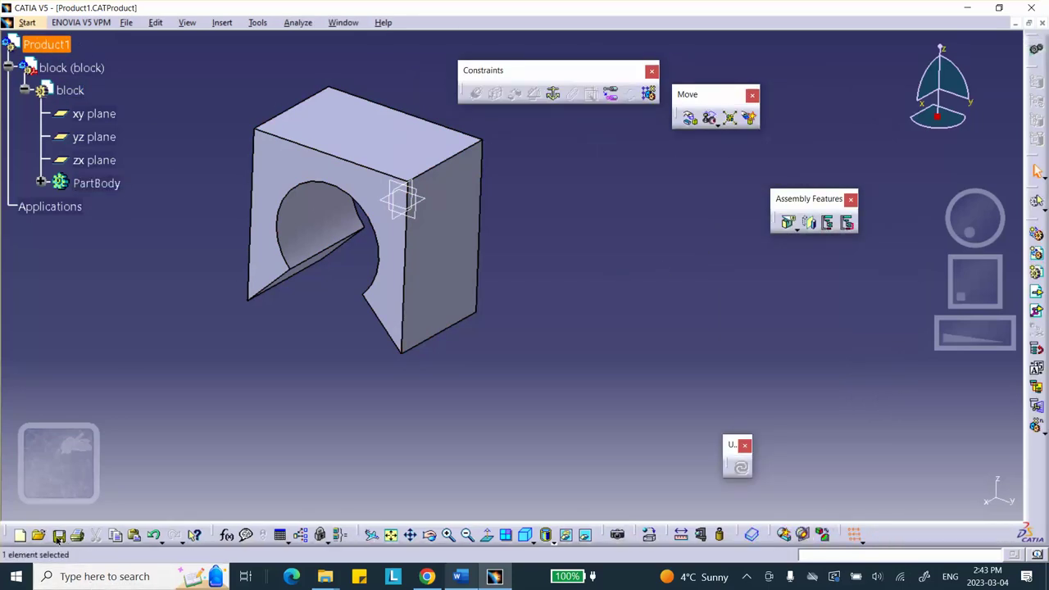
{"action": "left_click", "coordinate": [459, 577]}
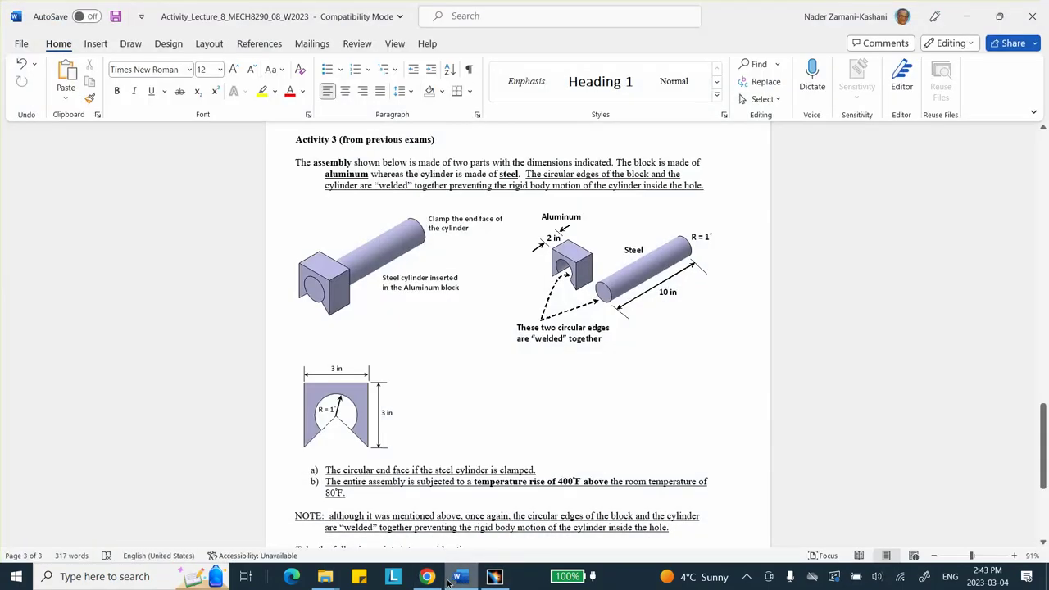
{"action": "left_click", "coordinate": [451, 580]}
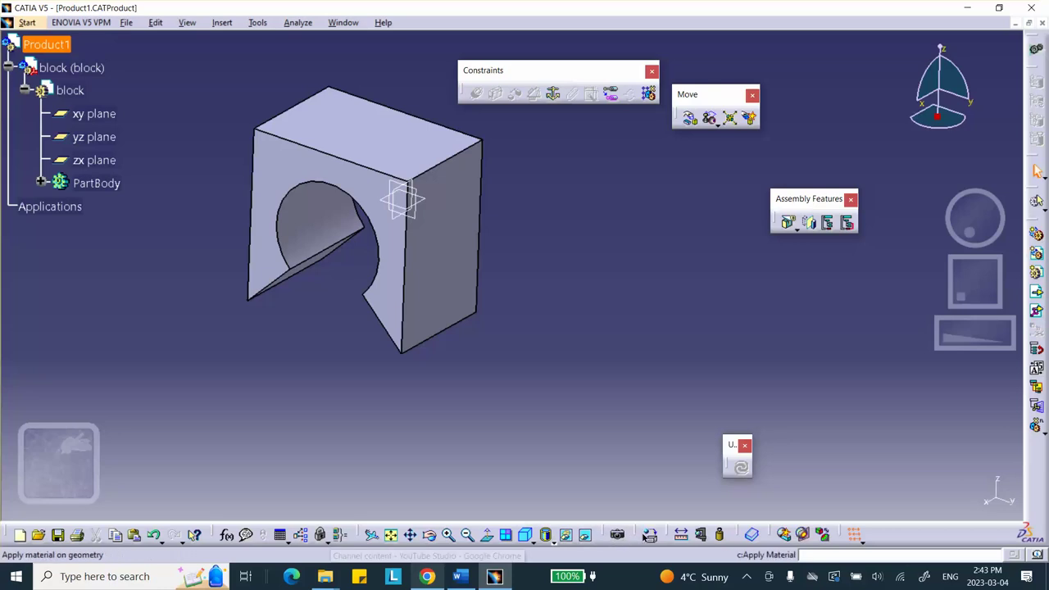
{"action": "left_click", "coordinate": [650, 535]}
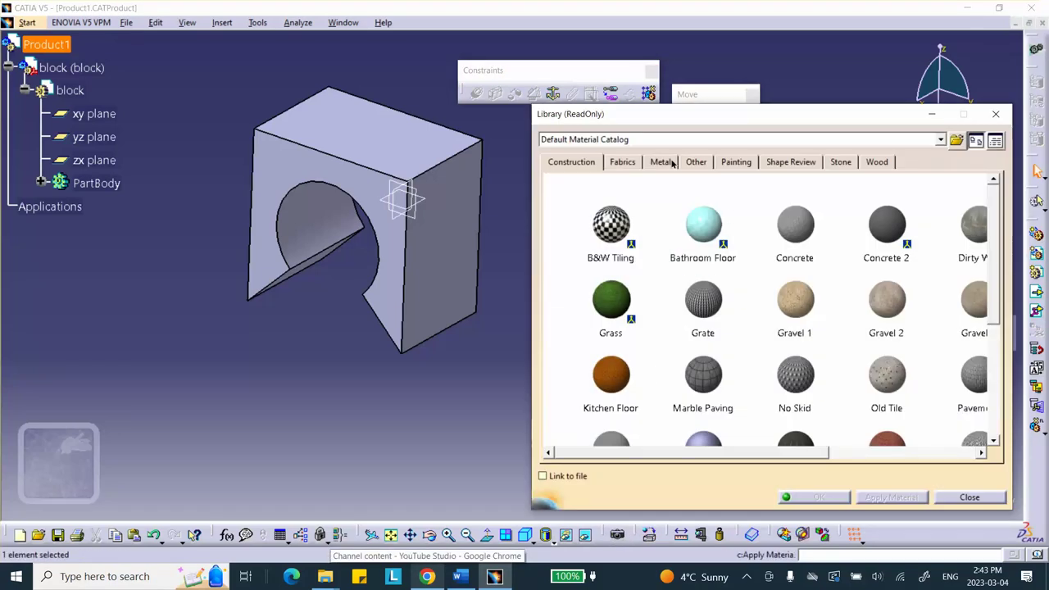
{"action": "left_click", "coordinate": [660, 162]}
{"action": "left_click", "coordinate": [605, 224]}
{"action": "left_click", "coordinate": [72, 67]}
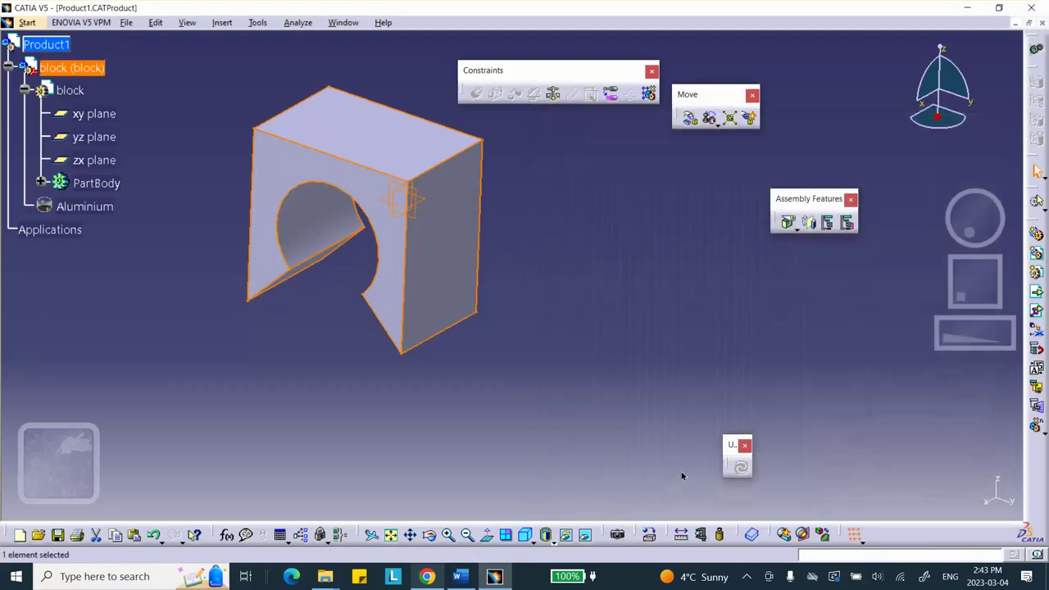
{"action": "left_click", "coordinate": [818, 496]}
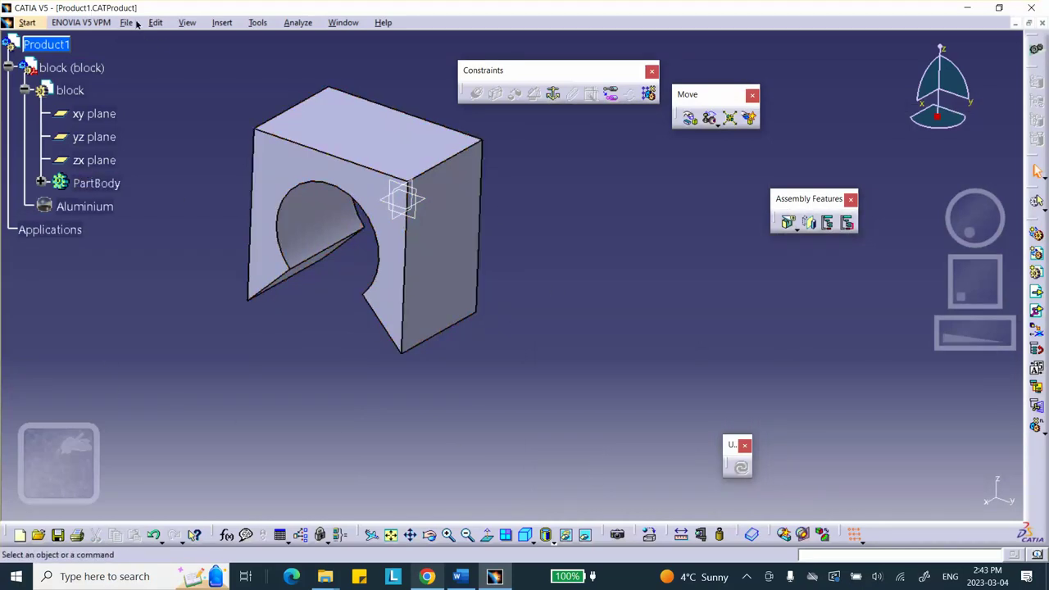
Insert a new part under Product1, keeping the assembly origin
{"action": "left_click", "coordinate": [219, 23]}
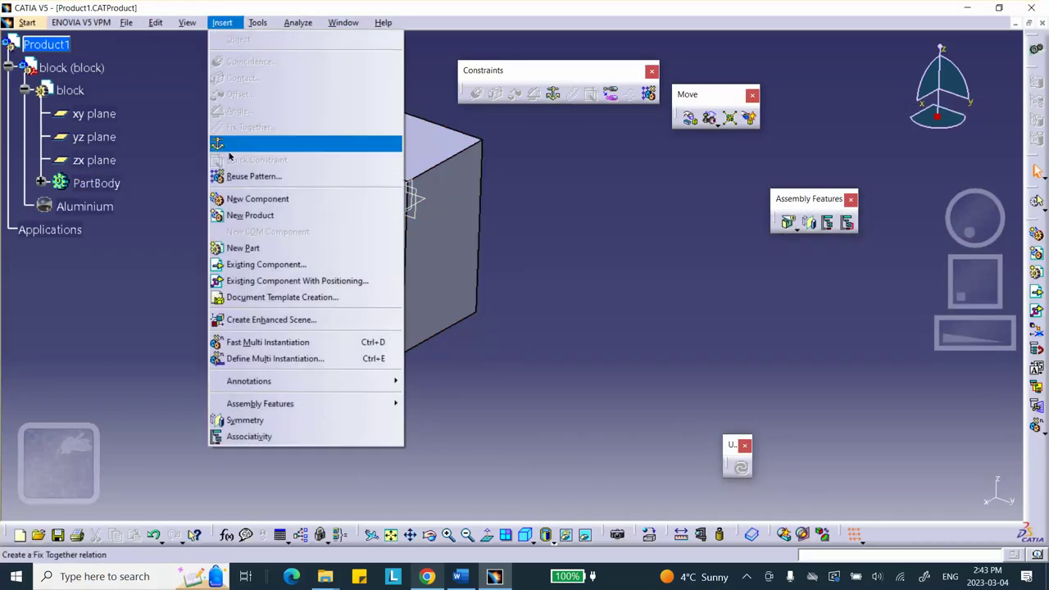
{"action": "left_click", "coordinate": [233, 246]}
{"action": "left_click", "coordinate": [46, 45]}
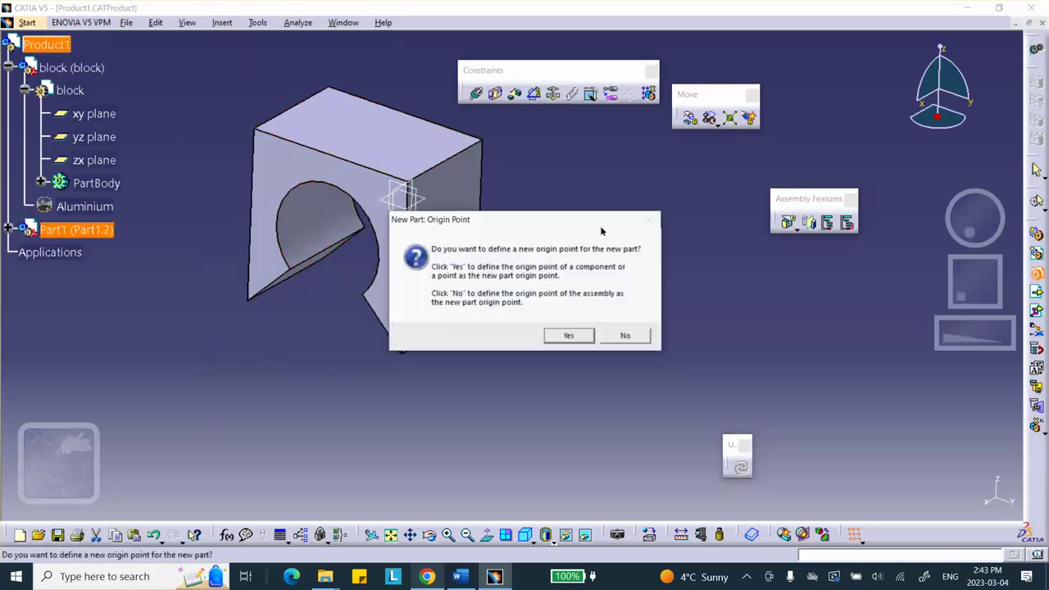
{"action": "left_click", "coordinate": [613, 335]}
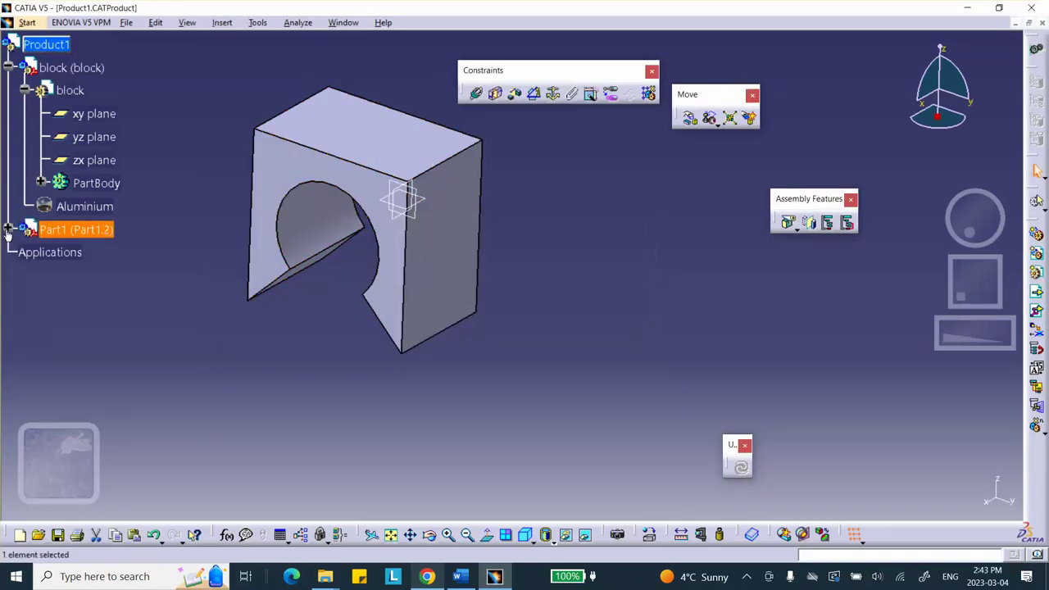
Rename the new part to cylinder and open it for editing
{"action": "right_click", "coordinate": [82, 232]}
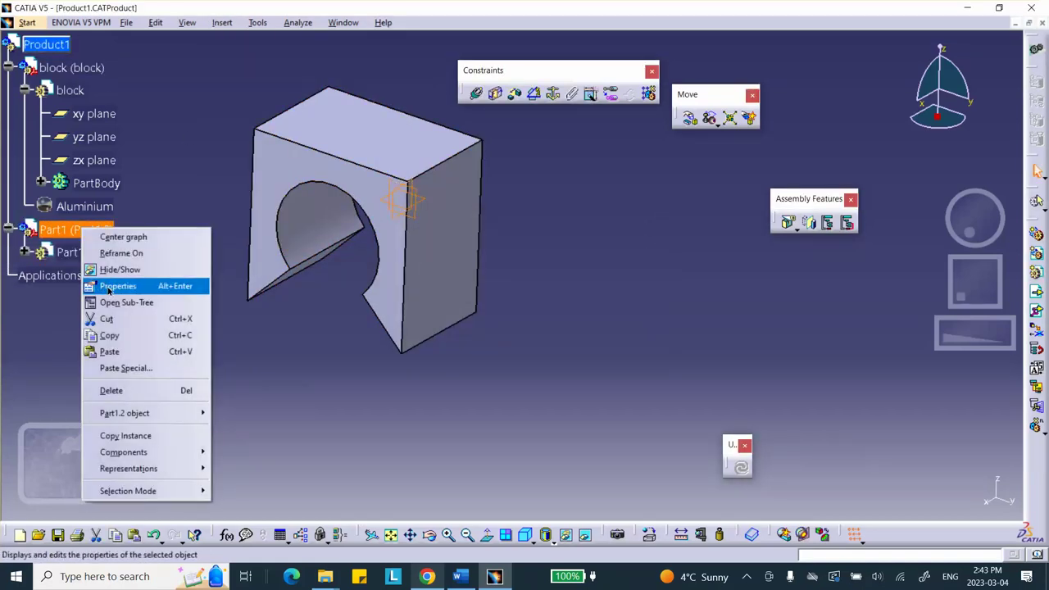
{"action": "left_click", "coordinate": [109, 286]}
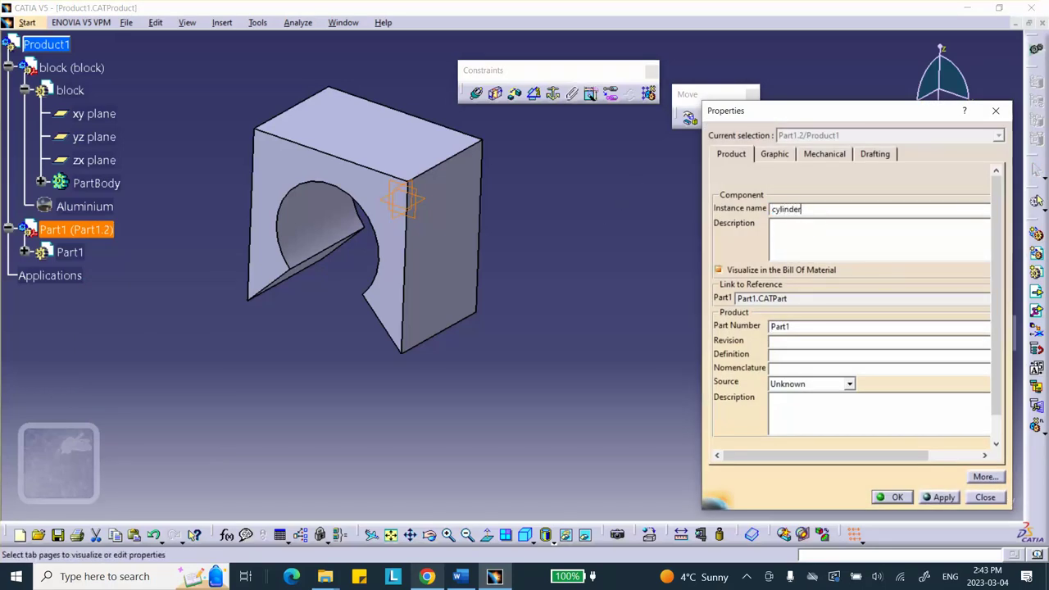
{"action": "double_click", "coordinate": [823, 327]}
{"action": "left_click", "coordinate": [897, 498]}
{"action": "left_click", "coordinate": [73, 252]}
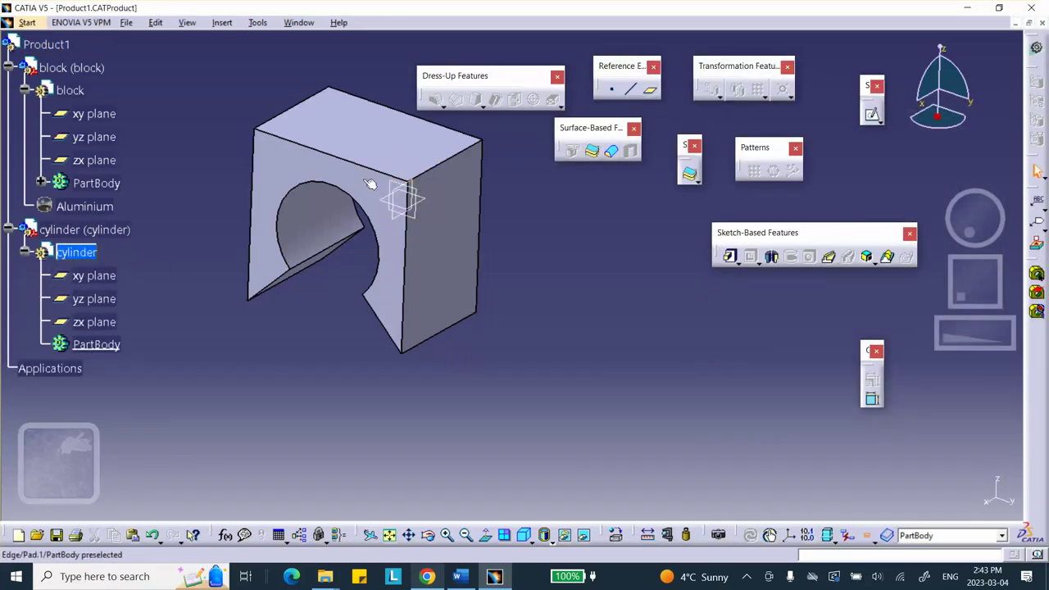
Sketch on the block's front face and project the hole's edge into it
{"action": "left_click", "coordinate": [482, 195]}
{"action": "left_click", "coordinate": [873, 117]}
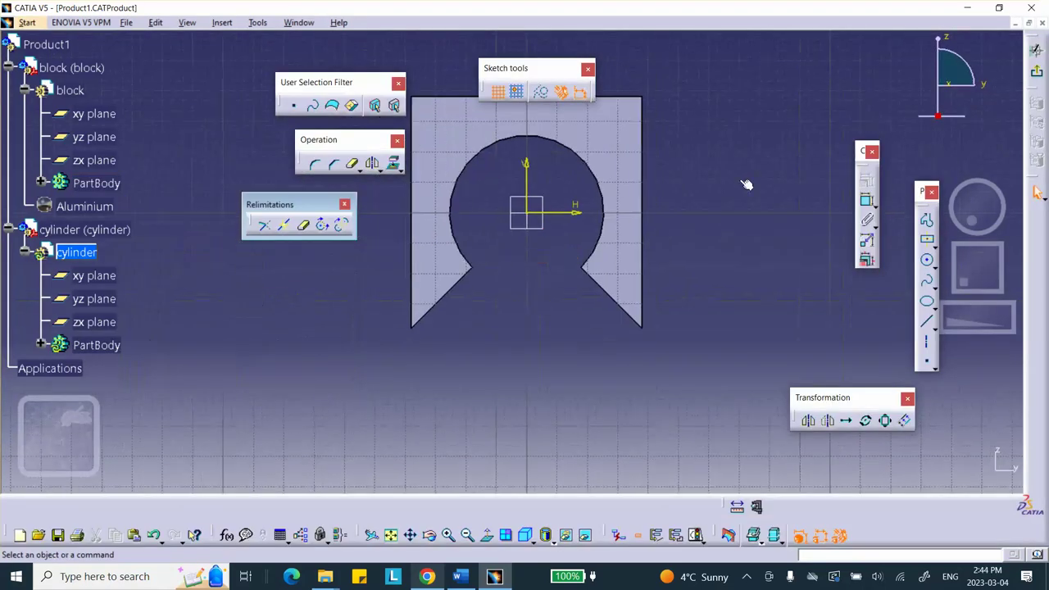
{"action": "middle_click_drag", "start_coordinate": [739, 176], "coordinate": [673, 215]}
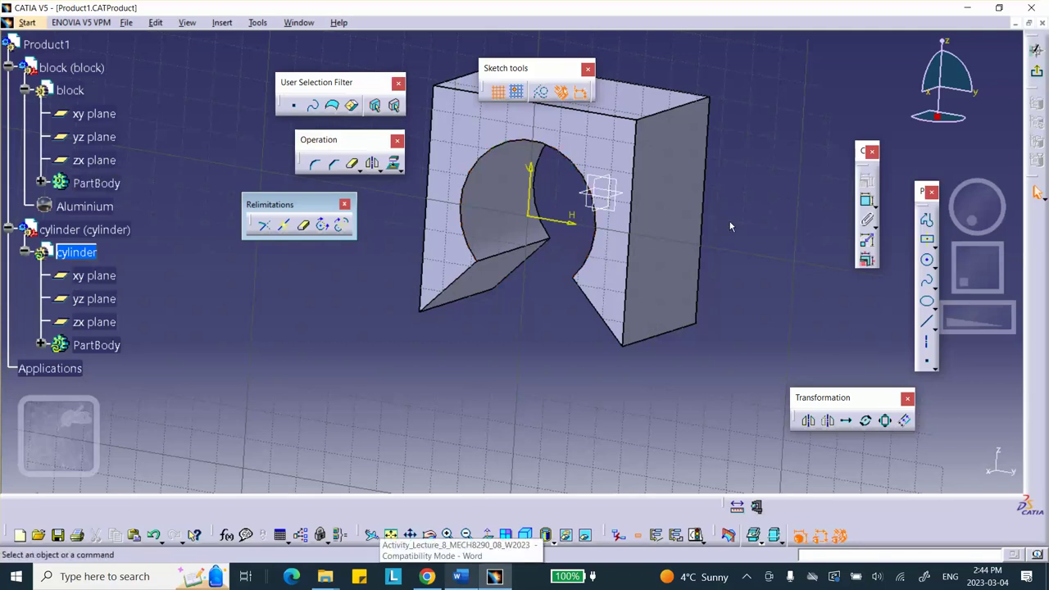
{"action": "left_click", "coordinate": [393, 164]}
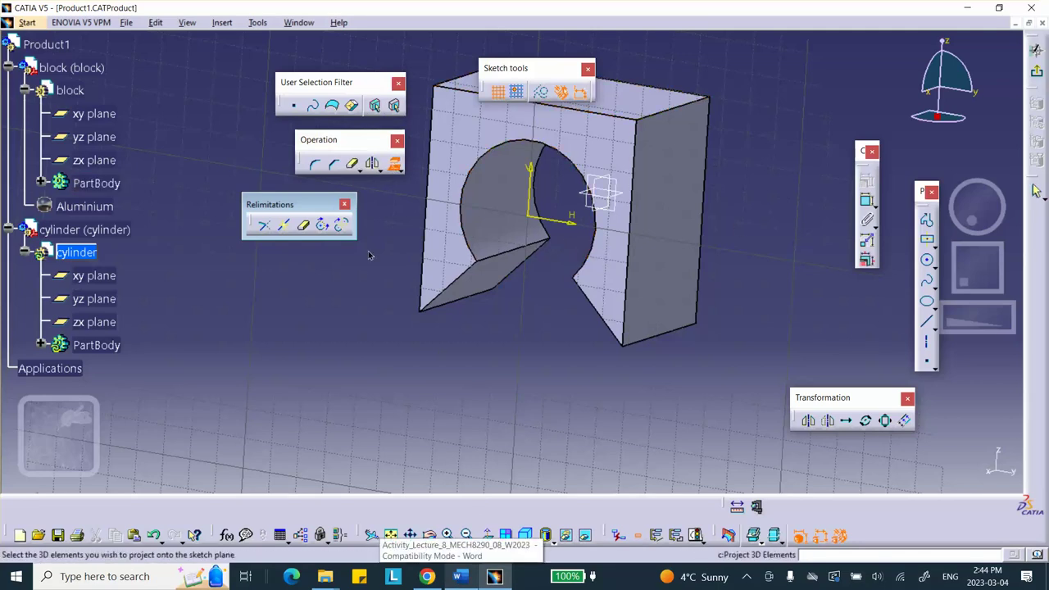
{"action": "left_click", "coordinate": [475, 194]}
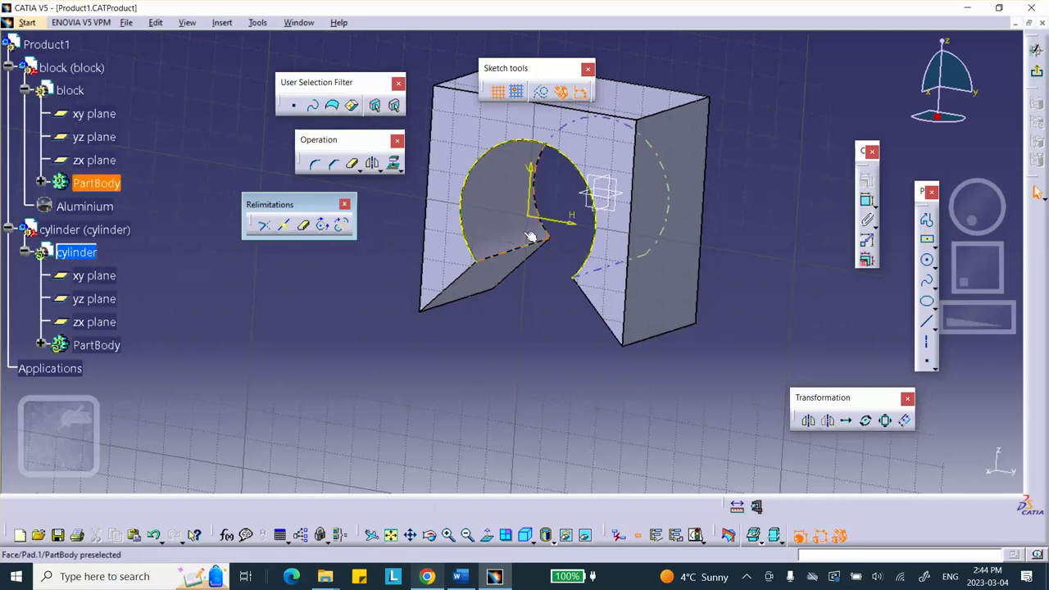
{"action": "left_click", "coordinate": [486, 534]}
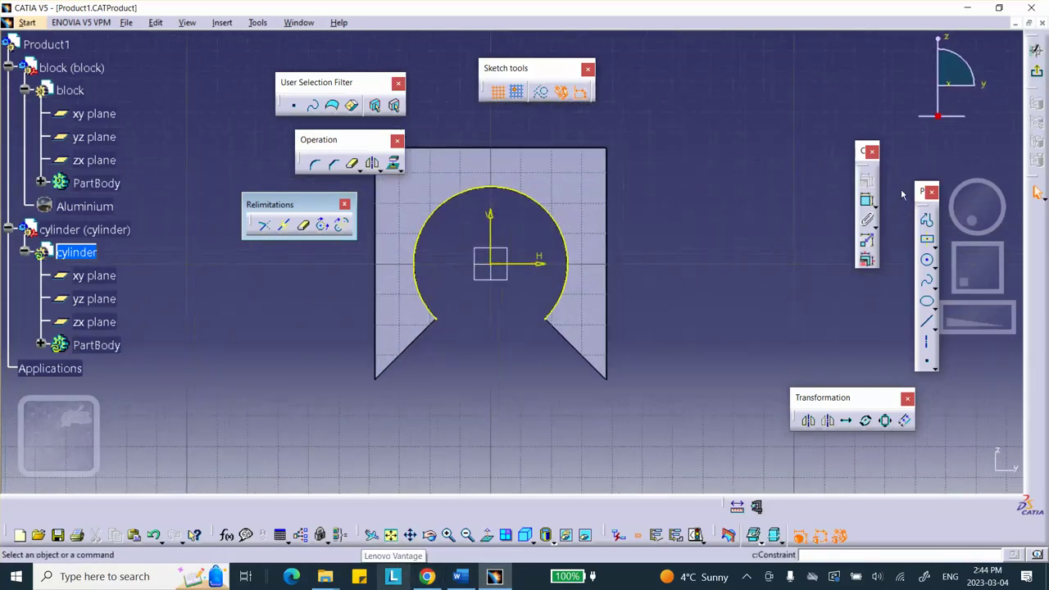
Draw an arc centred at the origin closing the 1 in radius circle, then exit the sketch
{"action": "left_click", "coordinate": [927, 261]}
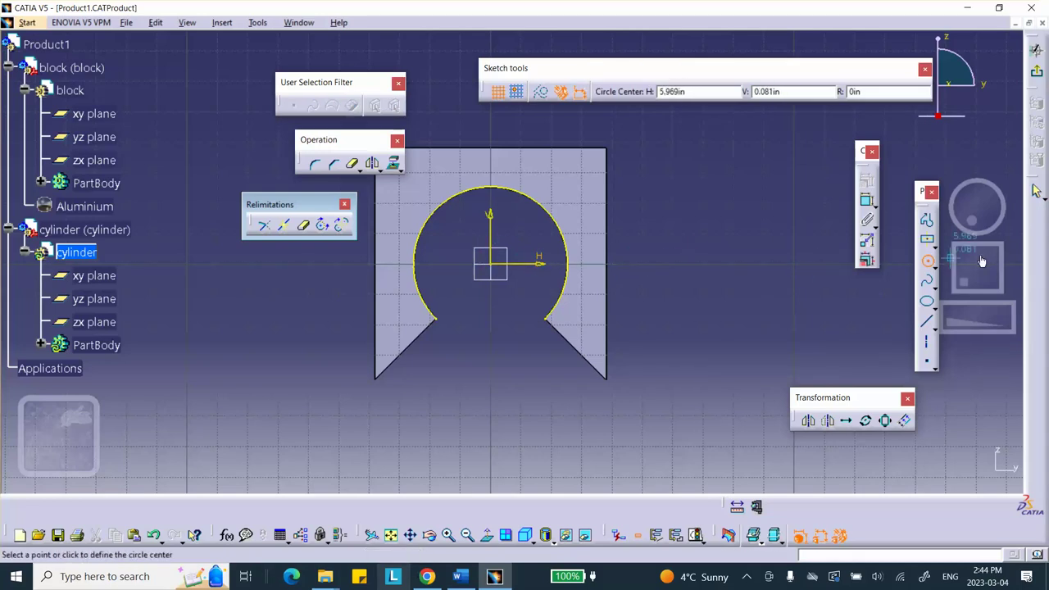
{"action": "left_click", "coordinate": [935, 266]}
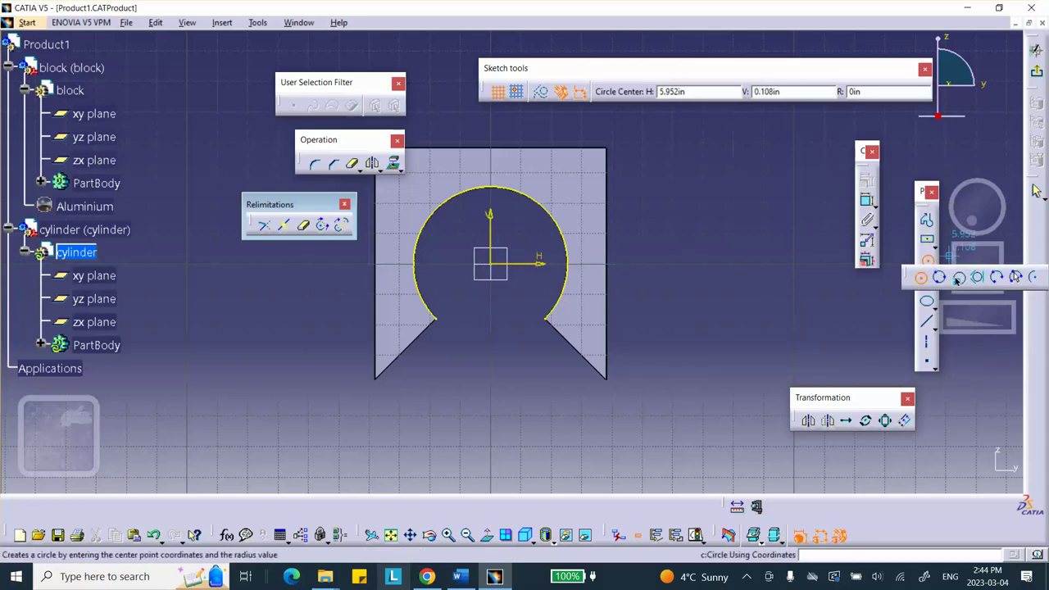
{"action": "left_click", "coordinate": [1032, 277]}
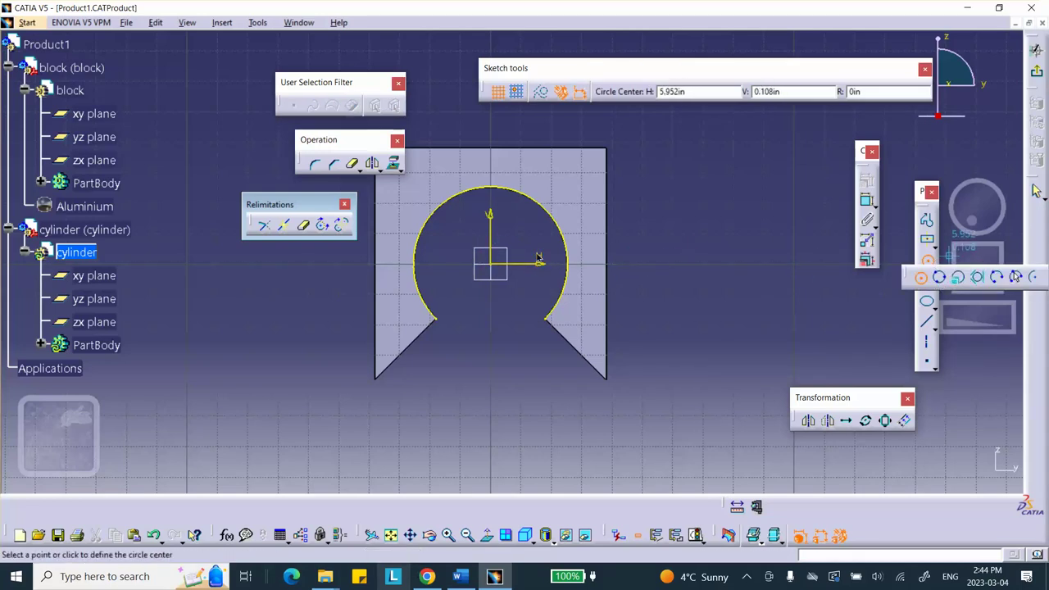
{"action": "left_click", "coordinate": [497, 268]}
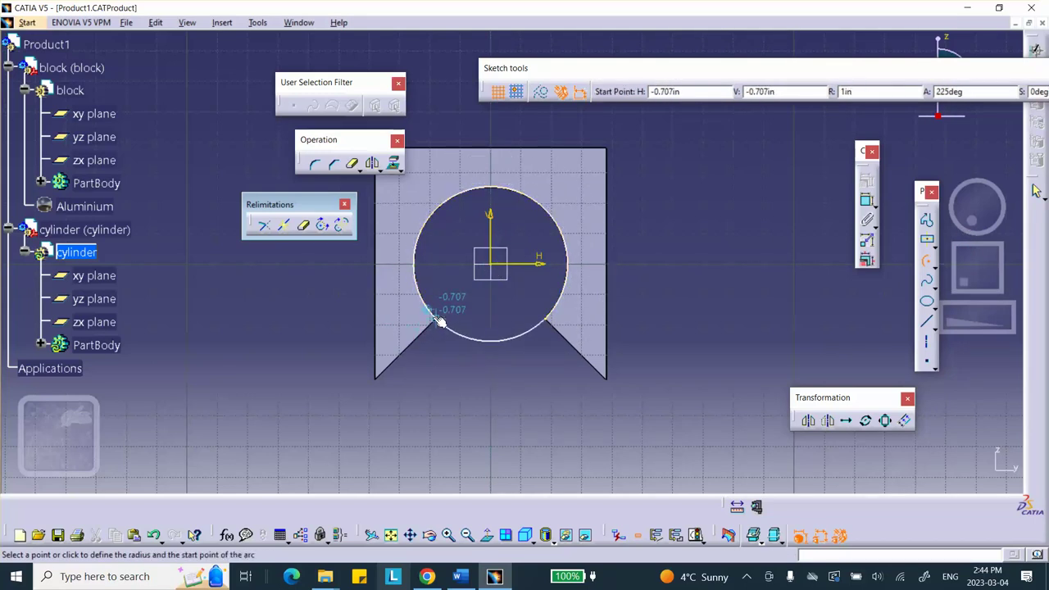
{"action": "left_click", "coordinate": [439, 320]}
{"action": "left_click", "coordinate": [547, 320]}
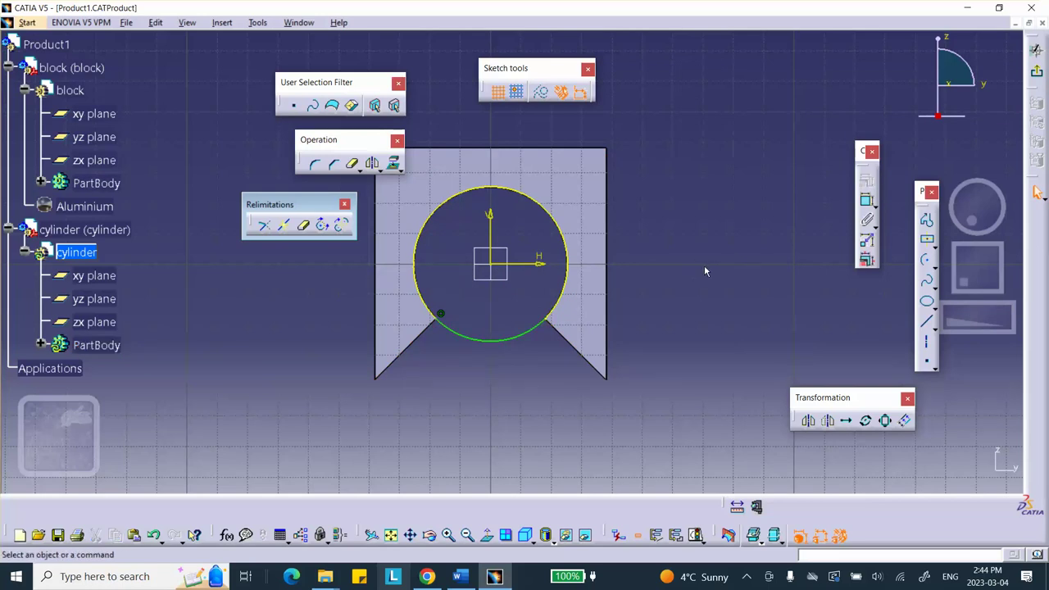
{"action": "left_click", "coordinate": [1035, 50]}
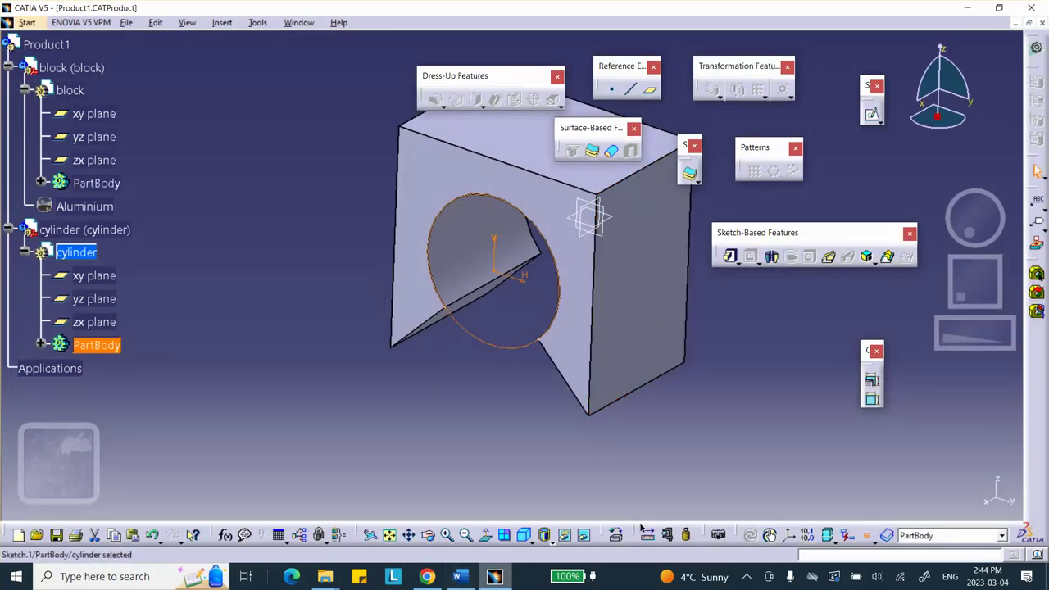
Pad the circle sketch 10 in in the reversed direction through the block's hole
{"action": "left_click", "coordinate": [461, 576]}
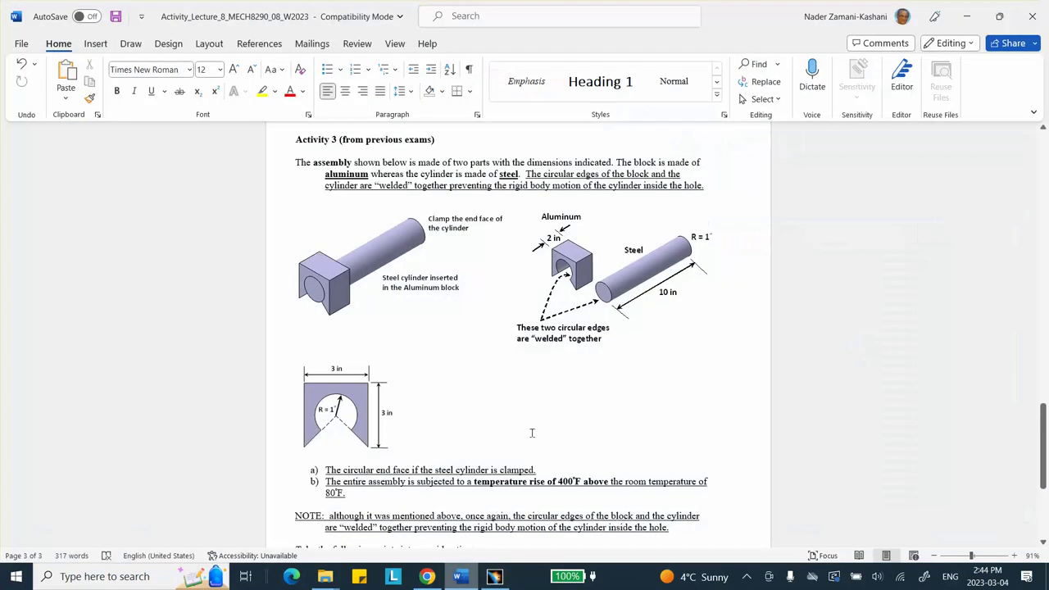
{"action": "left_click", "coordinate": [968, 16]}
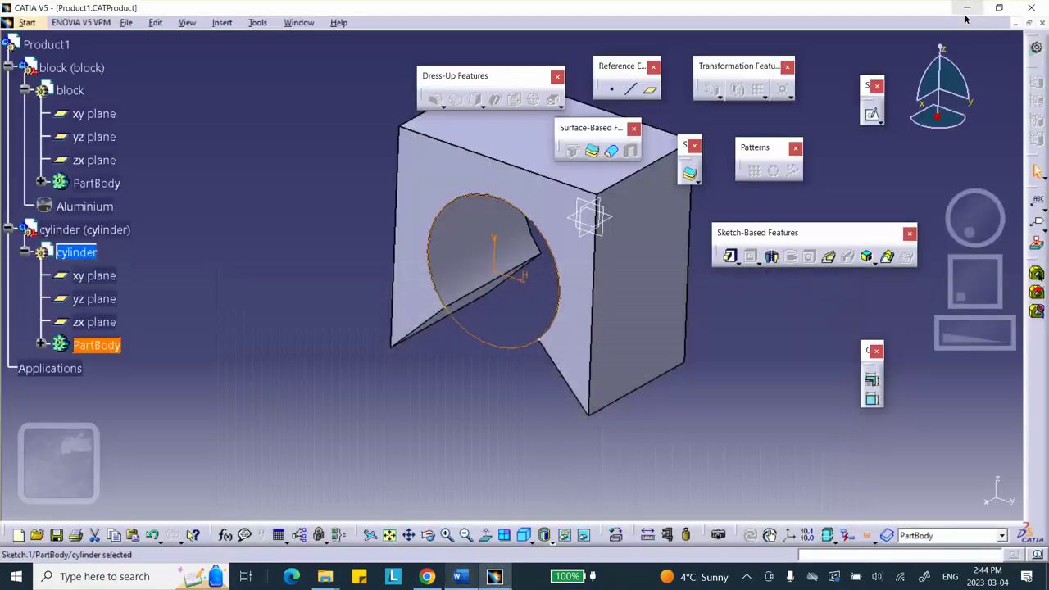
{"action": "left_click", "coordinate": [730, 257]}
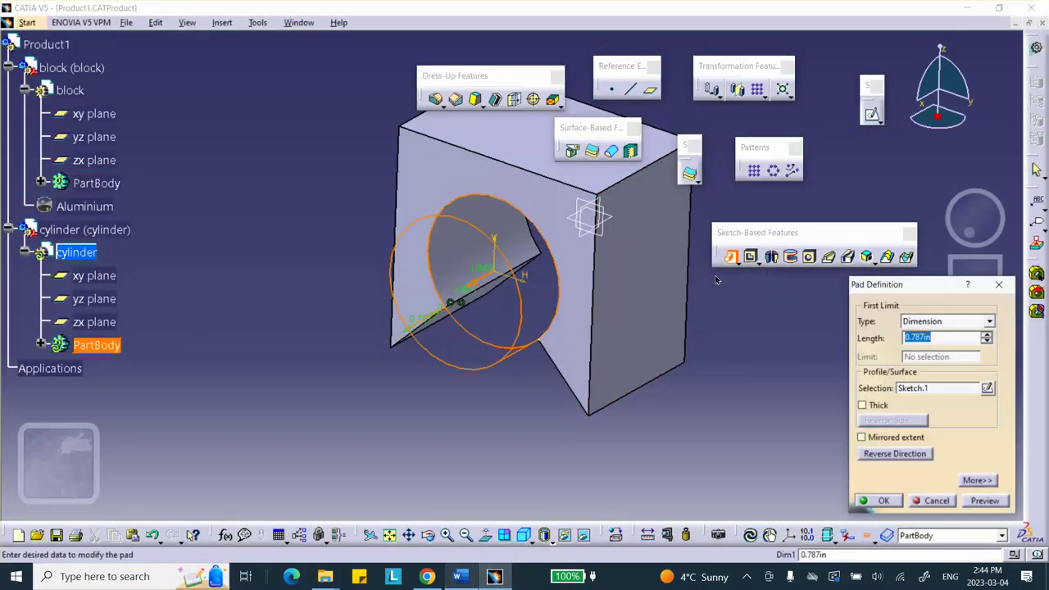
{"action": "left_click", "coordinate": [871, 456]}
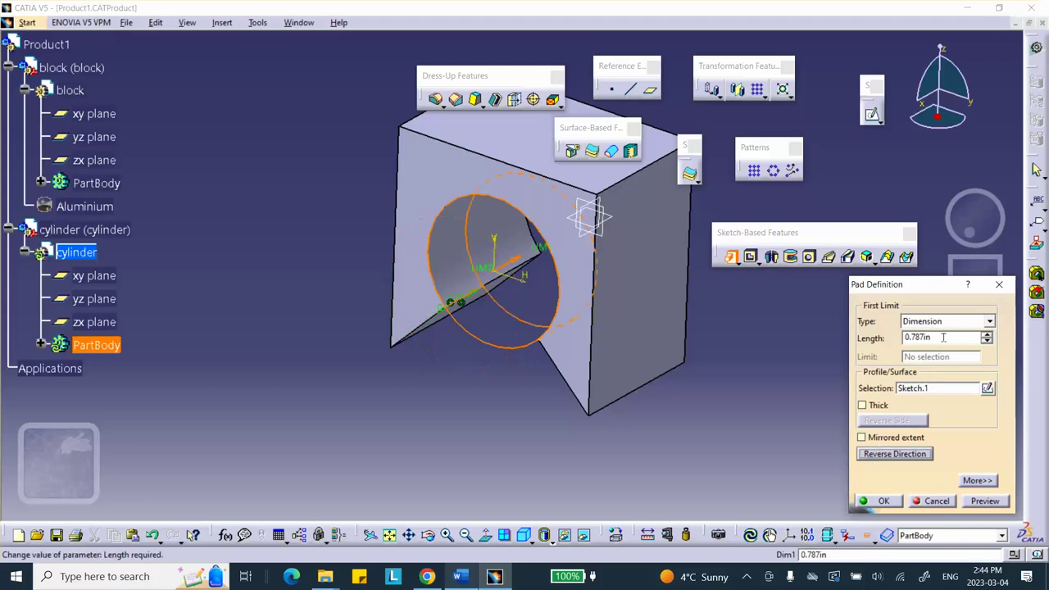
{"action": "type", "text": "10"}
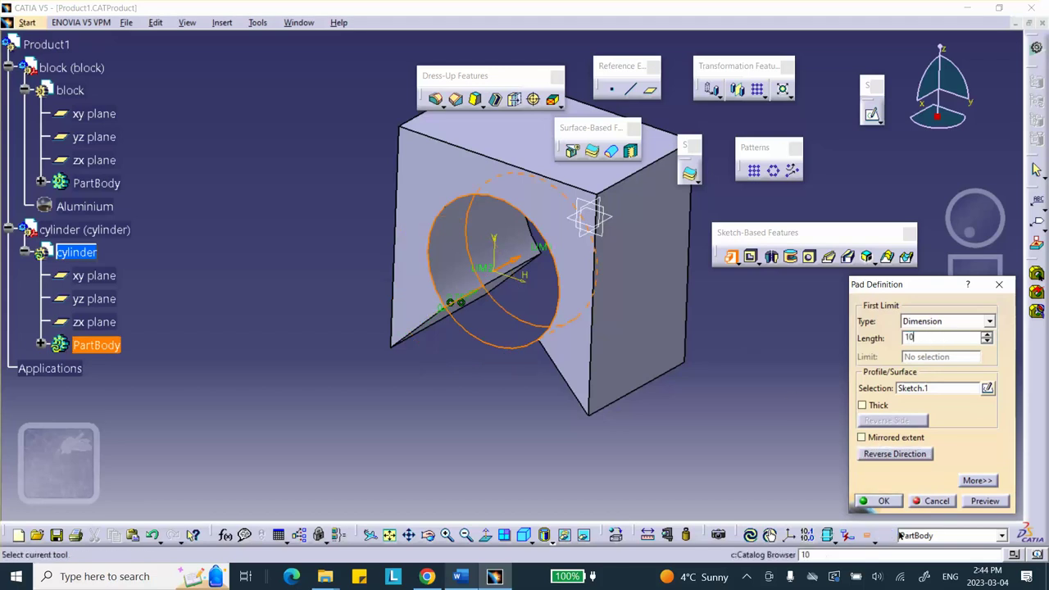
{"action": "left_click", "coordinate": [876, 500]}
{"action": "middle_click_drag", "start_coordinate": [762, 459], "coordinate": [480, 418]}
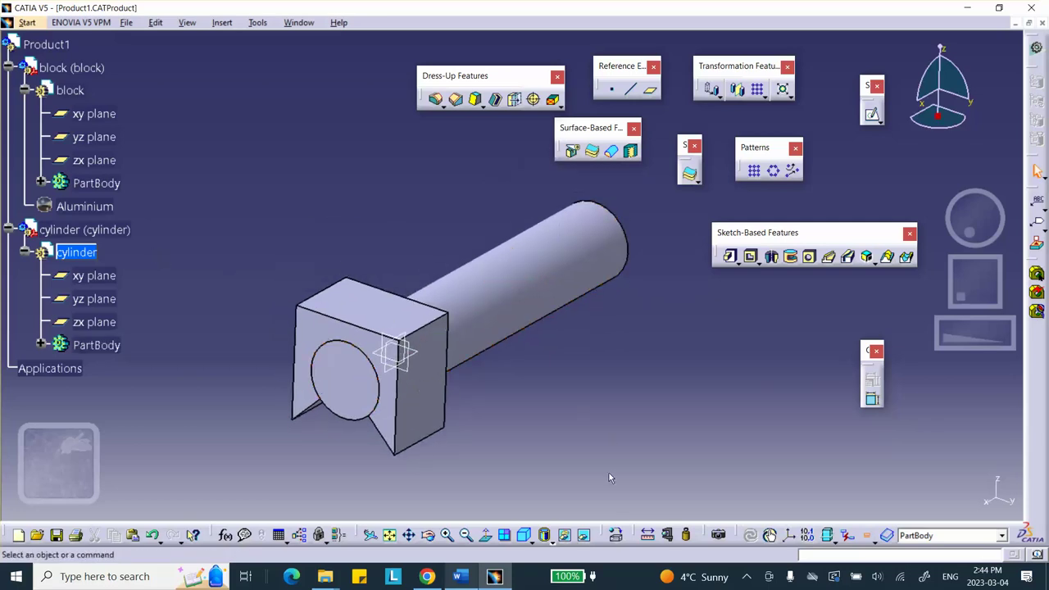
Assign Steel from the Metal material catalog to the cylinder part, then reactivate Product1
{"action": "left_click", "coordinate": [615, 535]}
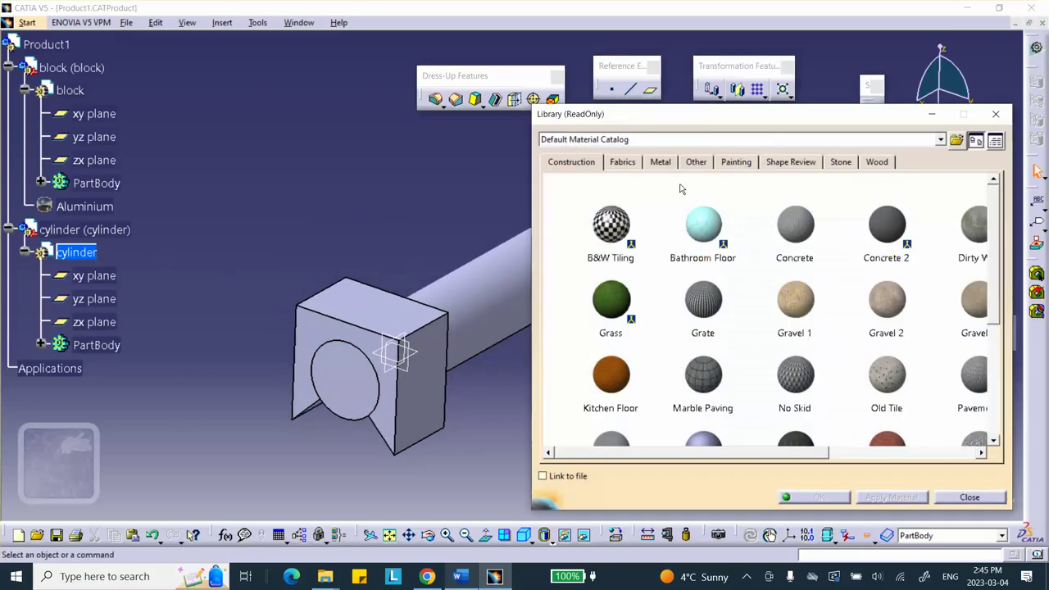
{"action": "left_click", "coordinate": [661, 161]}
{"action": "scroll", "coordinate": [685, 277], "scroll_direction": "down", "scroll_amount": 3}
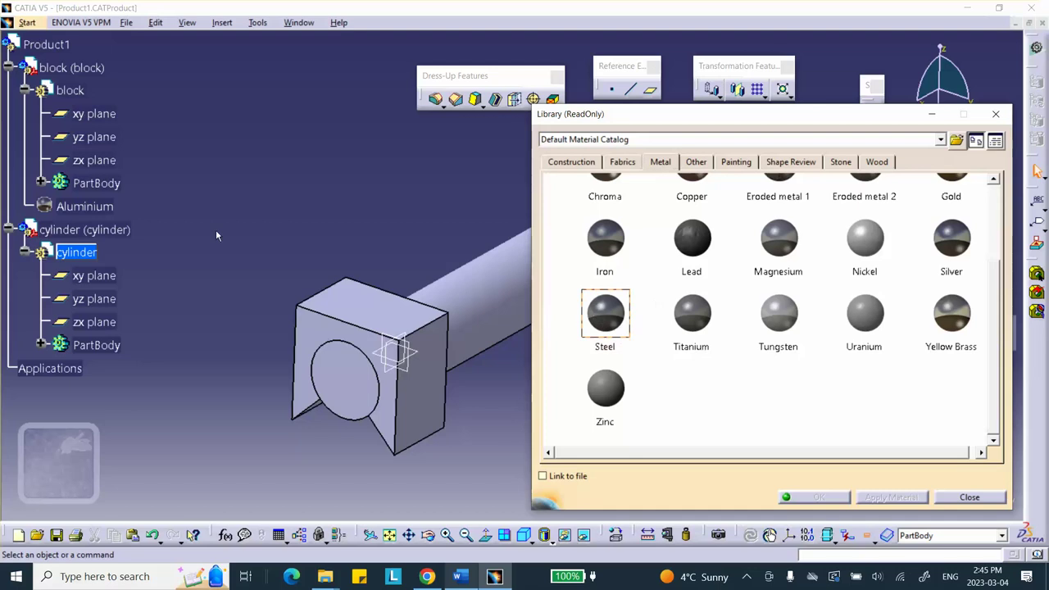
{"action": "left_click", "coordinate": [84, 229]}
{"action": "left_click", "coordinate": [828, 497]}
{"action": "left_click", "coordinate": [657, 452]}
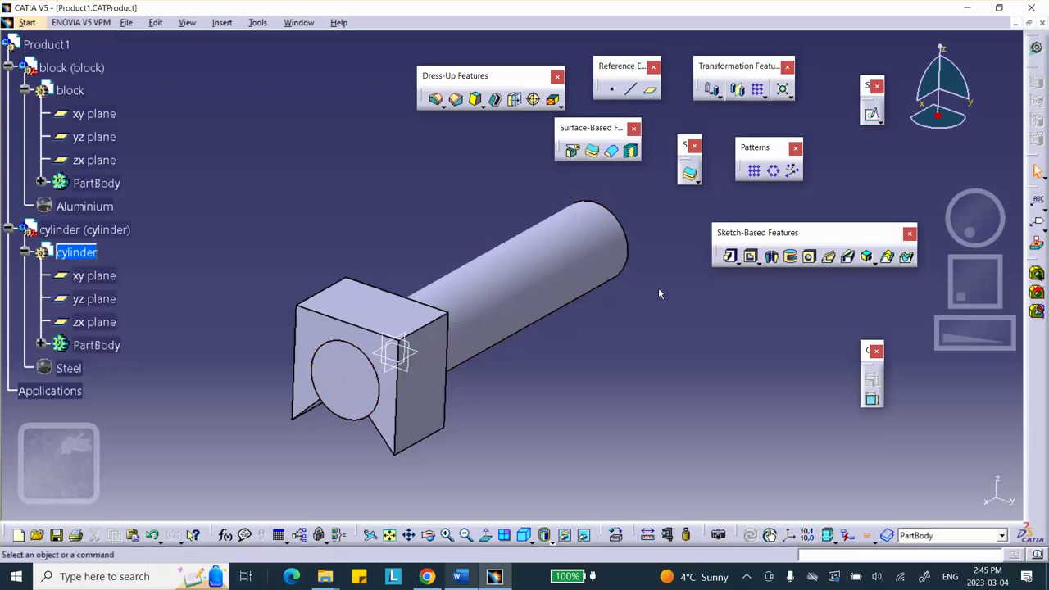
{"action": "left_click", "coordinate": [41, 45]}
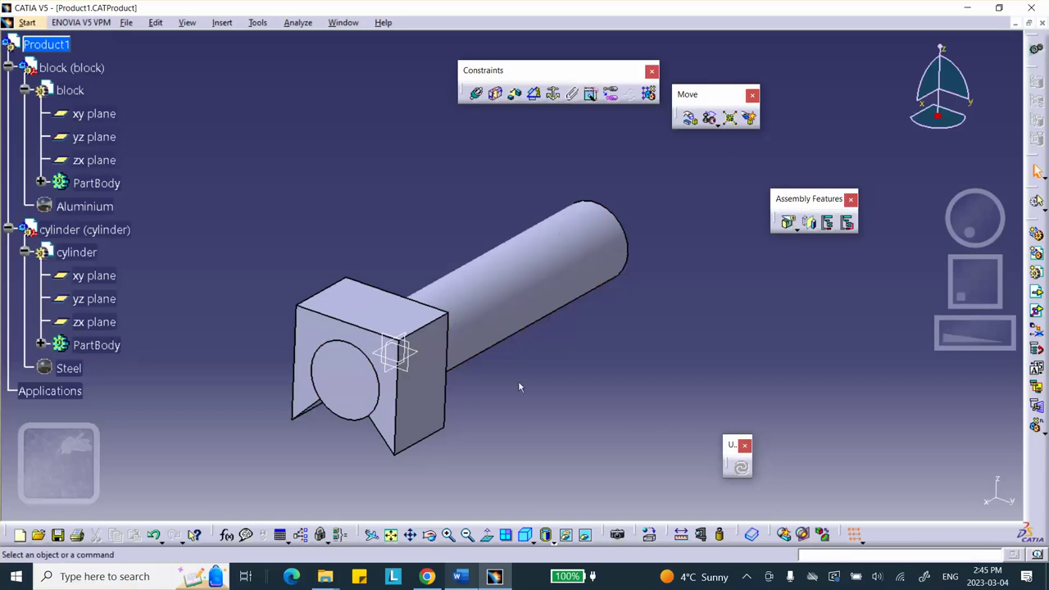
Split the block and cylinder in half with the cylinder's zx plane
{"action": "left_click", "coordinate": [788, 223]}
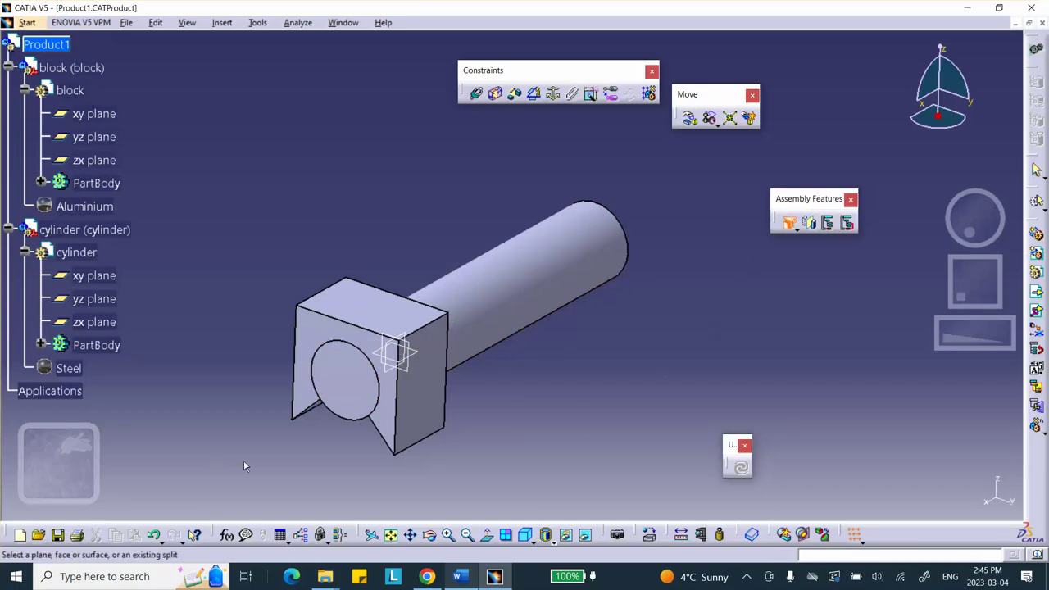
{"action": "left_click", "coordinate": [394, 352]}
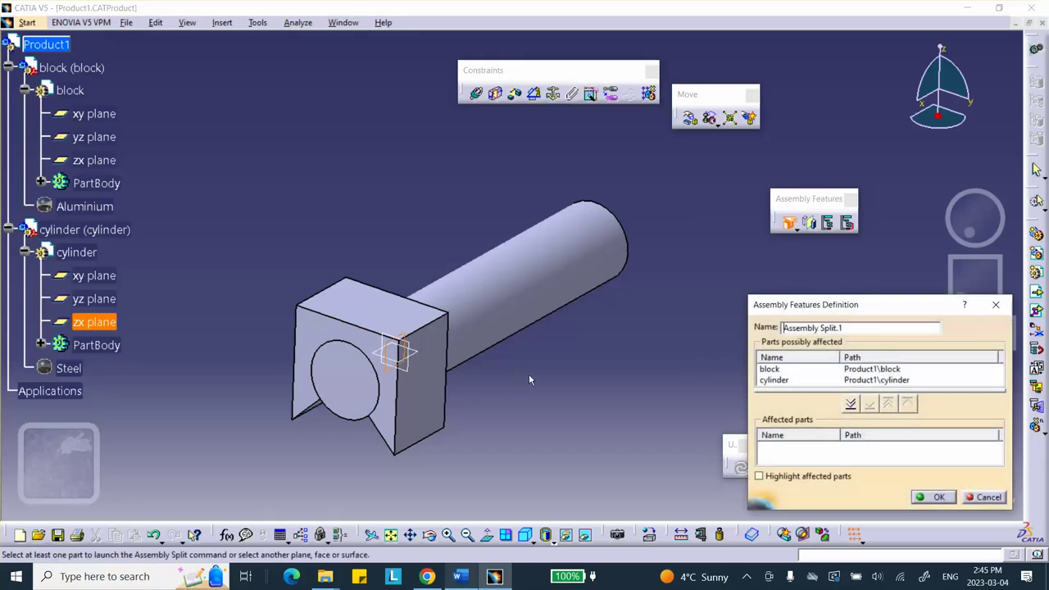
{"action": "left_click", "coordinate": [851, 403]}
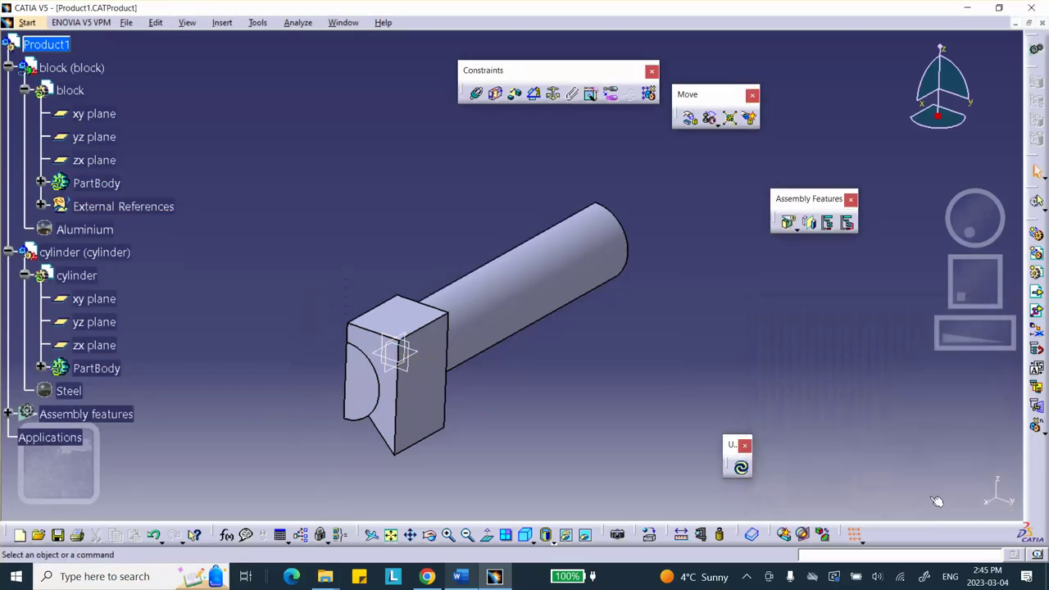
{"action": "middle_click_drag", "start_coordinate": [556, 387], "coordinate": [440, 259]}
Save Product1 together with its linked part documents
{"action": "left_click", "coordinate": [46, 42]}
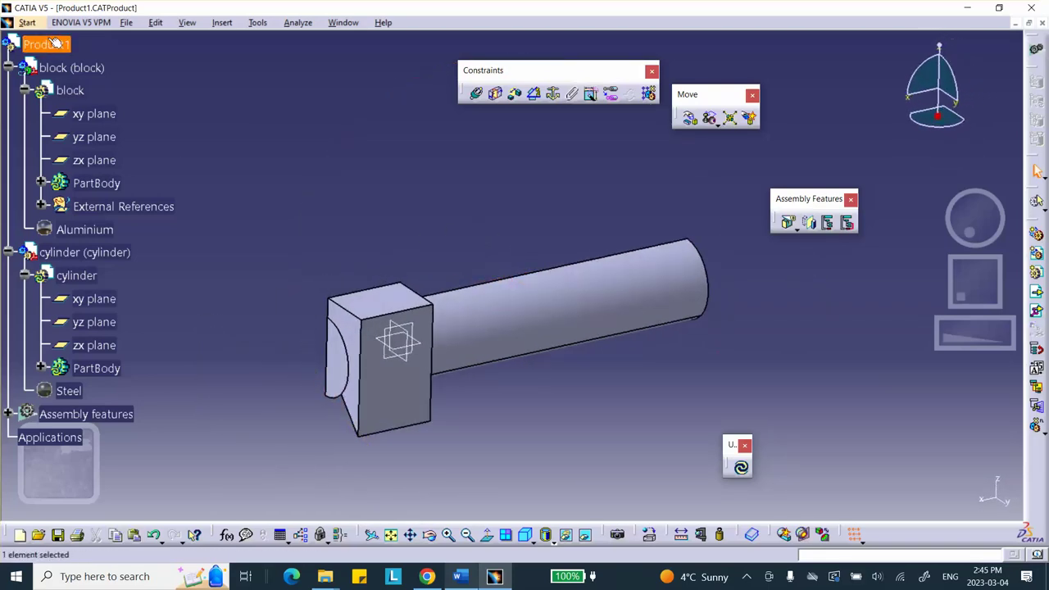
{"action": "left_click", "coordinate": [58, 536]}
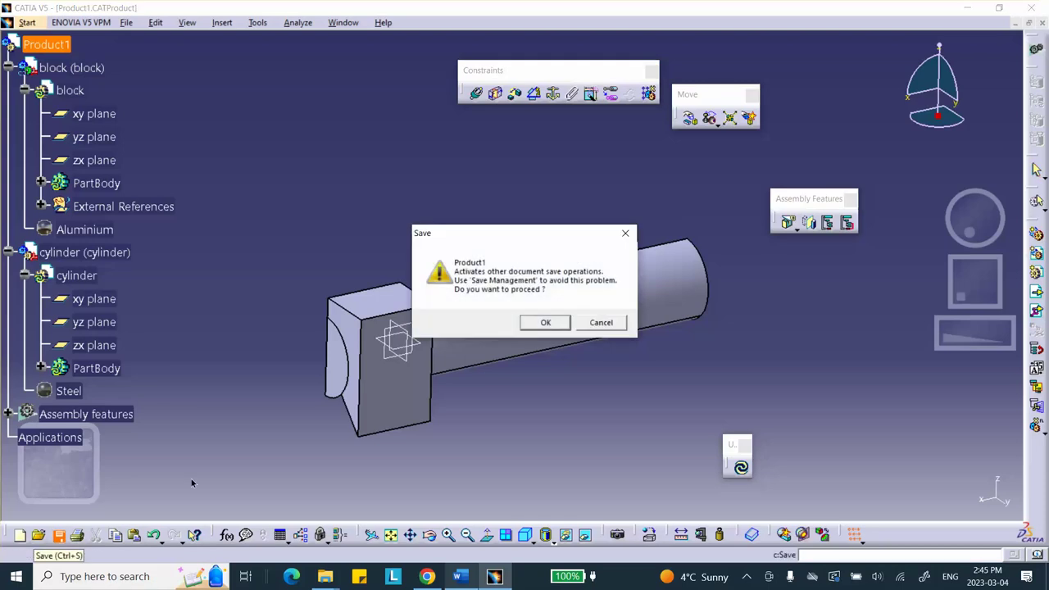
{"action": "left_click", "coordinate": [545, 323]}
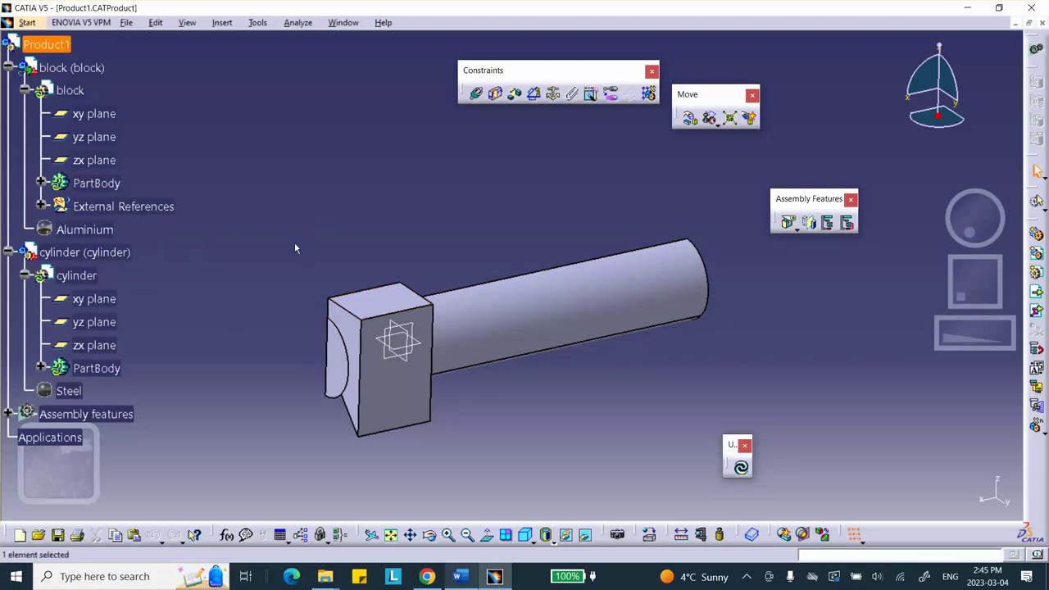
Create a Static Analysis case in Generative Structural Analysis, then bring the Word assignment forward
{"action": "left_click", "coordinate": [27, 23]}
{"action": "mouse_move", "coordinate": [137, 90]}
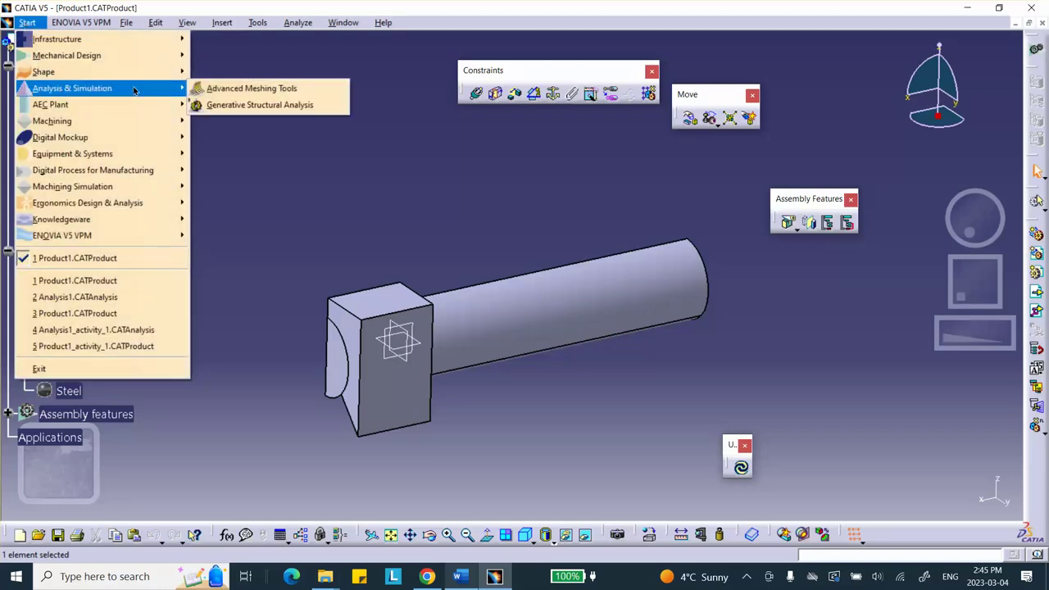
{"action": "left_click", "coordinate": [246, 105]}
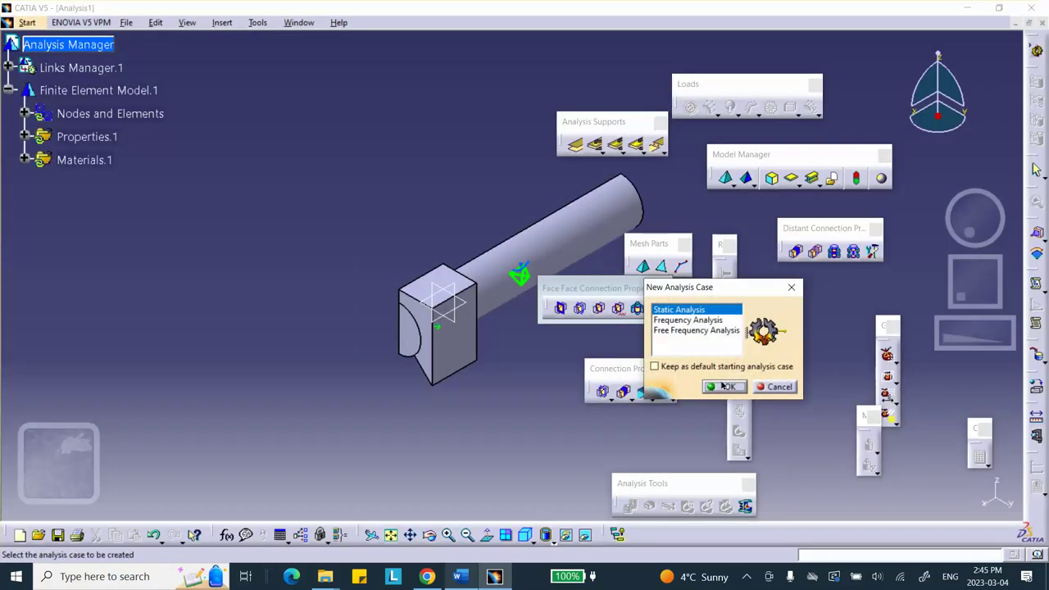
{"action": "left_click", "coordinate": [724, 386]}
{"action": "middle_click_drag", "start_coordinate": [386, 221], "coordinate": [410, 227]}
{"action": "middle_click_drag", "start_coordinate": [498, 253], "coordinate": [440, 281]}
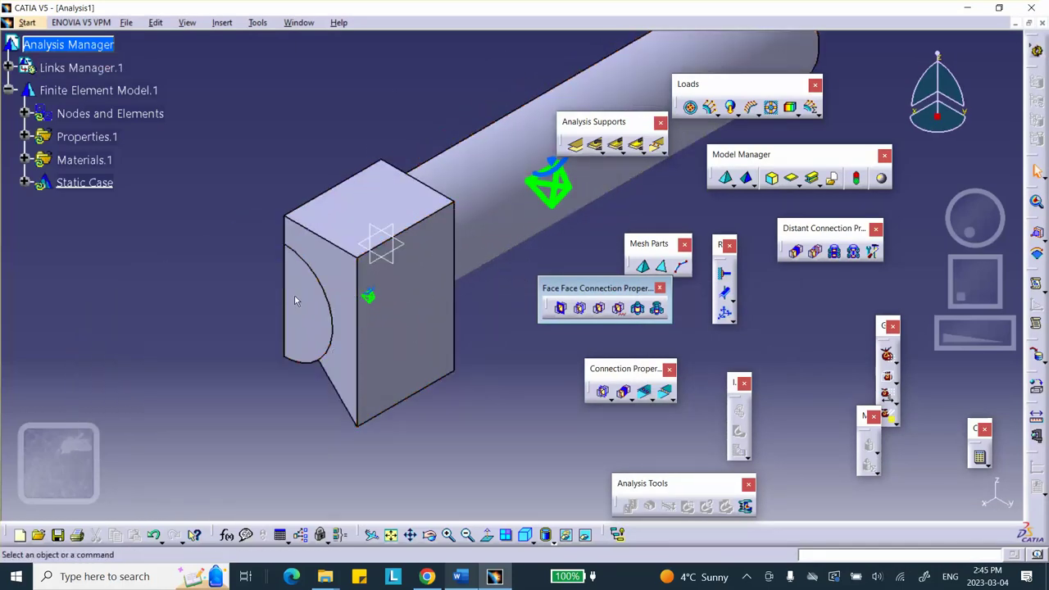
{"action": "left_click", "coordinate": [461, 578]}
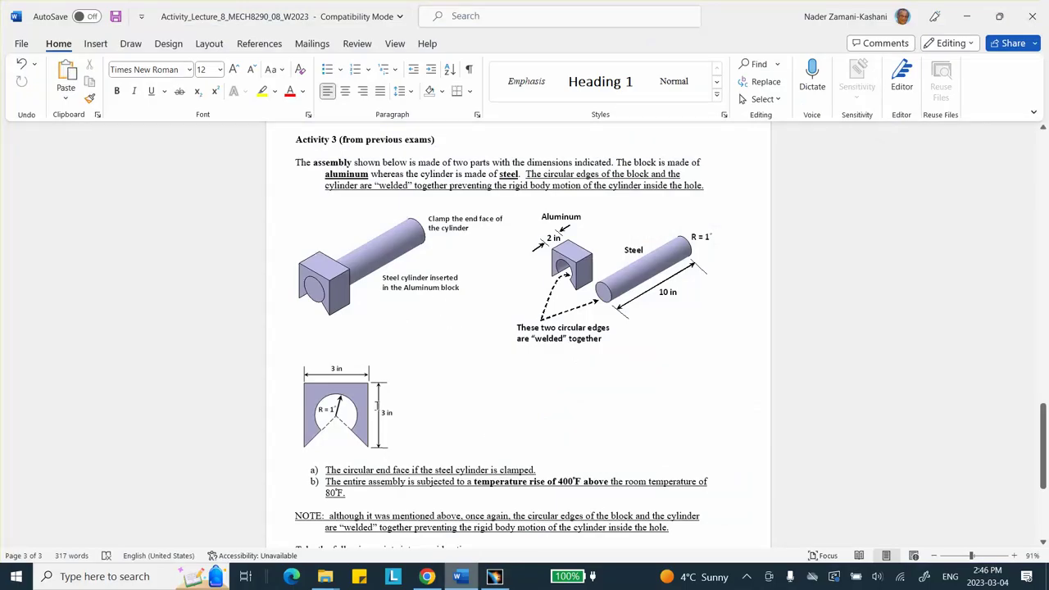
Read through the Activity 3 statement in Word, then minimize Word to return to CATIA
{"action": "scroll", "coordinate": [465, 484], "scroll_direction": "down", "scroll_amount": 1}
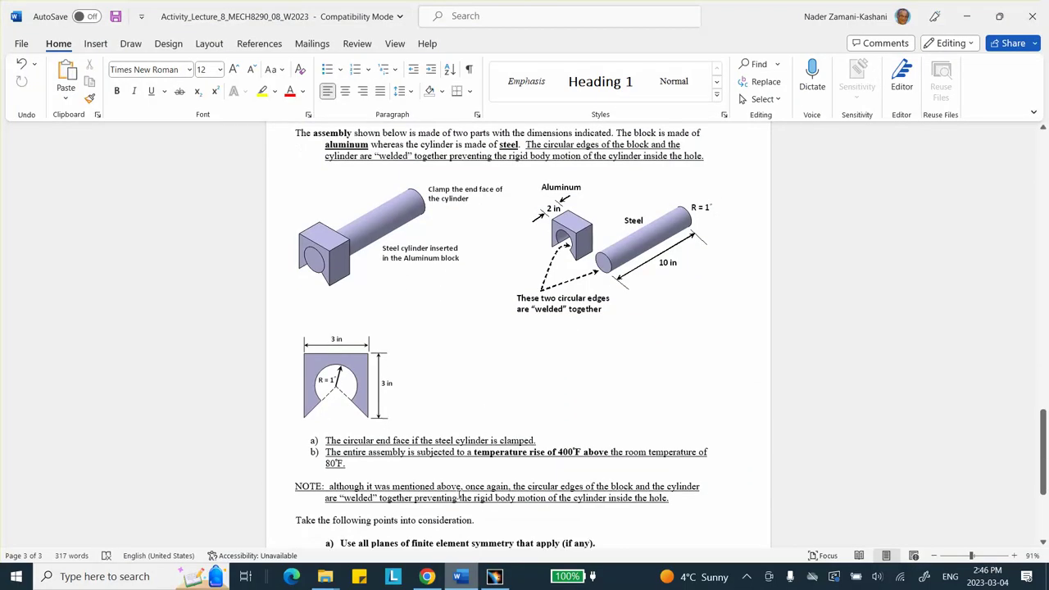
{"action": "scroll", "coordinate": [461, 497], "scroll_direction": "down", "scroll_amount": 2}
{"action": "scroll", "coordinate": [456, 497], "scroll_direction": "down", "scroll_amount": 3}
{"action": "scroll", "coordinate": [452, 498], "scroll_direction": "up", "scroll_amount": 1}
{"action": "scroll", "coordinate": [452, 498], "scroll_direction": "up", "scroll_amount": 5}
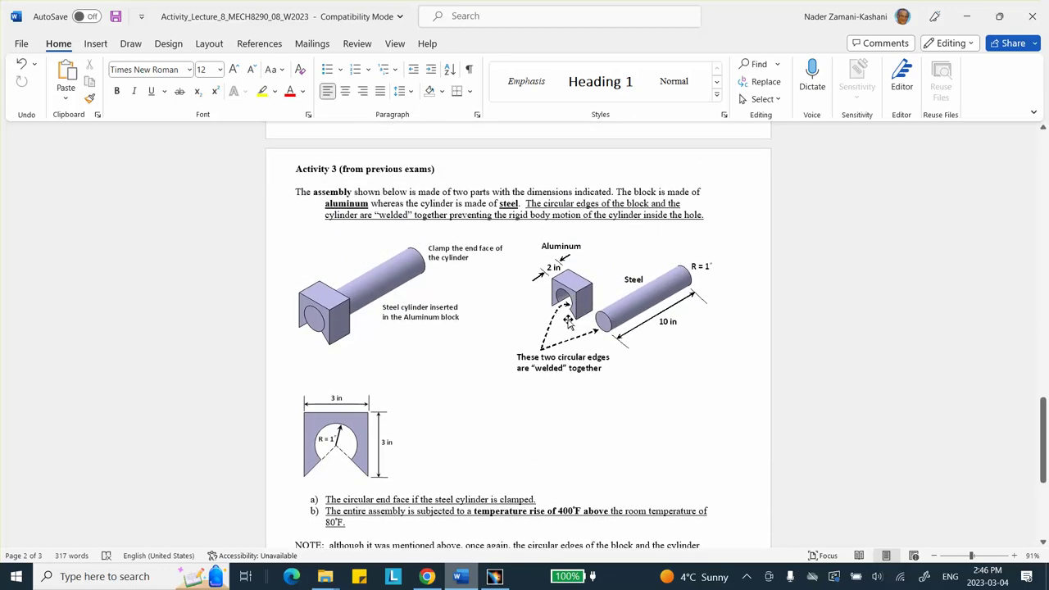
{"action": "left_click", "coordinate": [968, 15]}
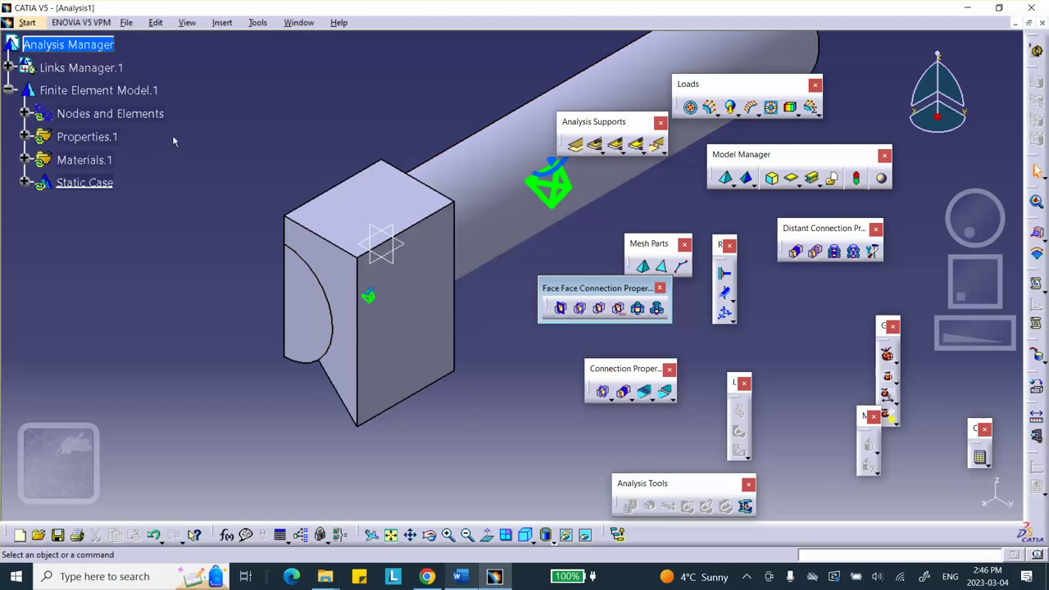
Run Mesh Visualization on Nodes and Elements and list its OCTREE tetrahedron meshes
{"action": "right_click", "coordinate": [72, 91]}
{"action": "left_click", "coordinate": [123, 114]}
{"action": "right_click", "coordinate": [133, 109]}
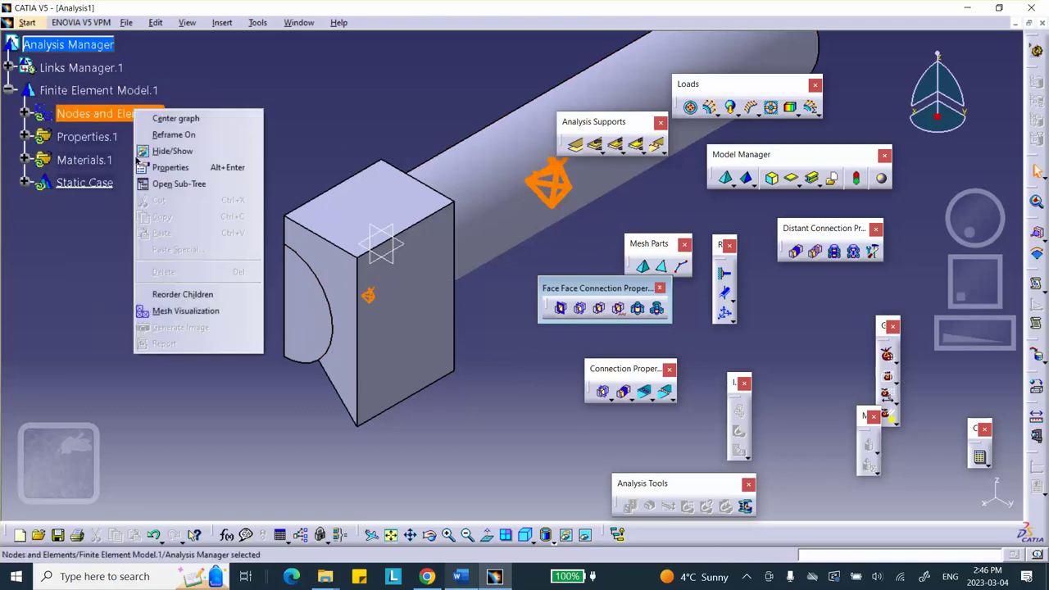
{"action": "left_click", "coordinate": [166, 311]}
{"action": "left_click", "coordinate": [511, 314]}
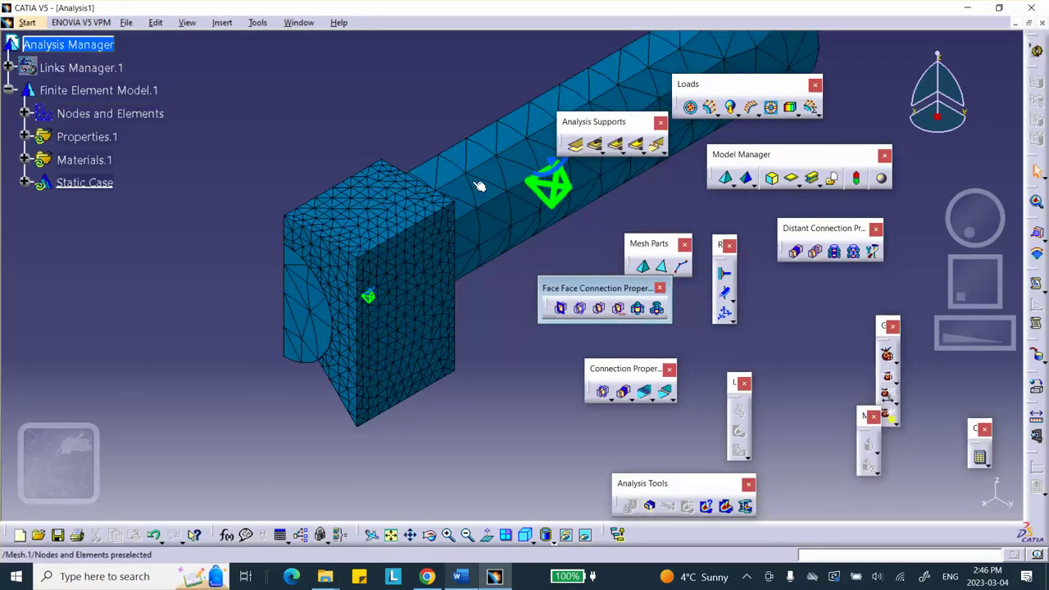
{"action": "left_click", "coordinate": [24, 114]}
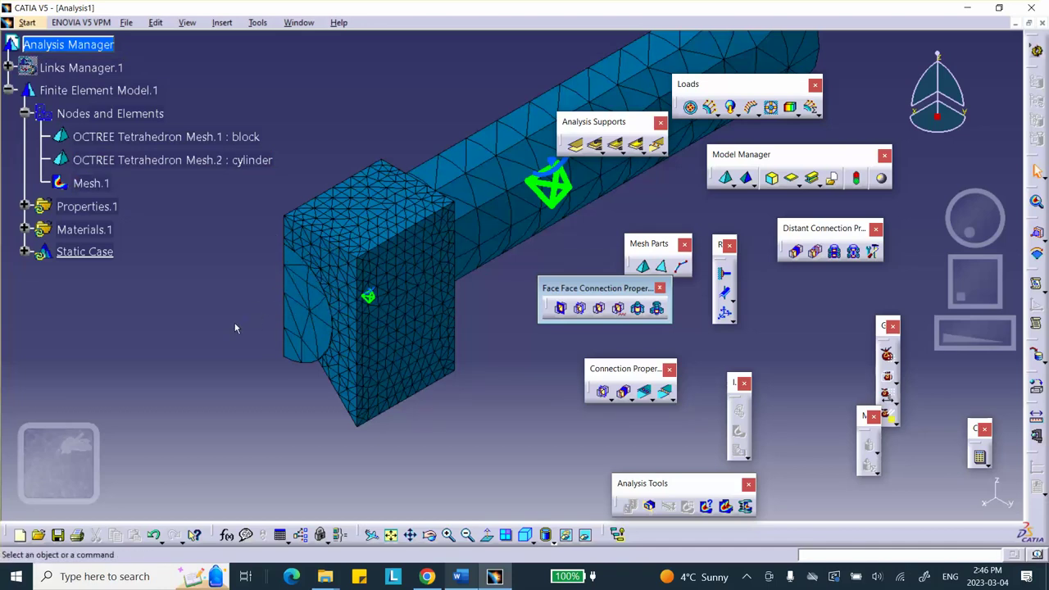
Hide the mesh display and give the cylinder face a 0.1in local mesh size
{"action": "right_click", "coordinate": [92, 182]}
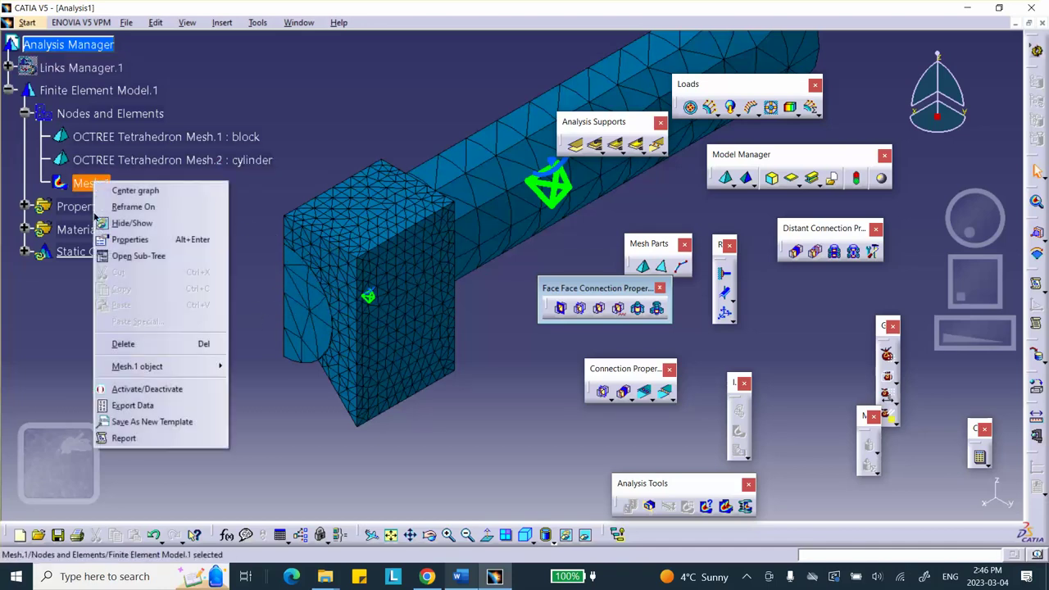
{"action": "left_click", "coordinate": [143, 388]}
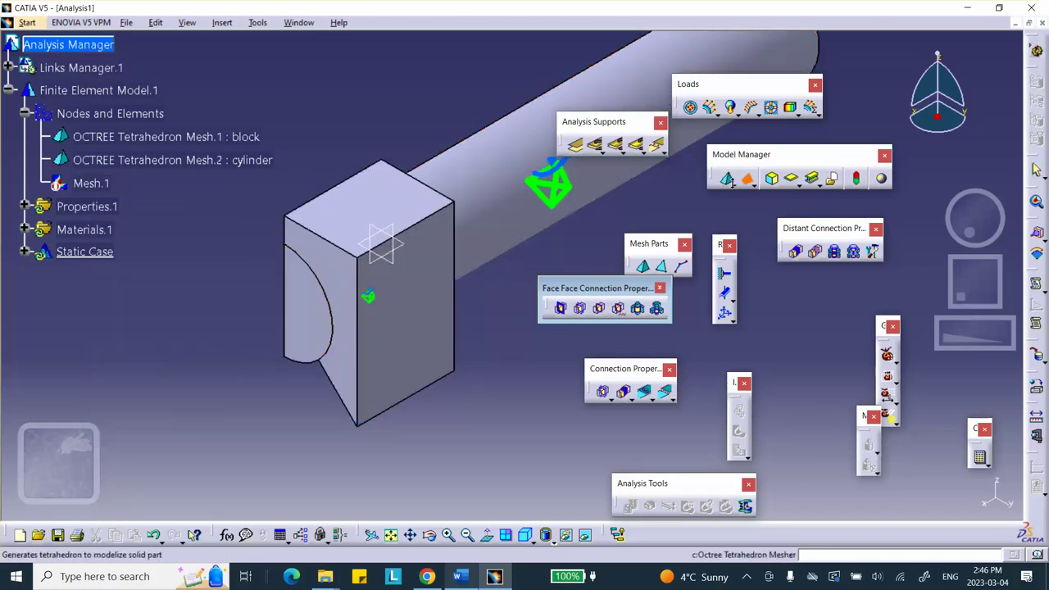
{"action": "left_click", "coordinate": [747, 178]}
{"action": "left_click", "coordinate": [172, 160]}
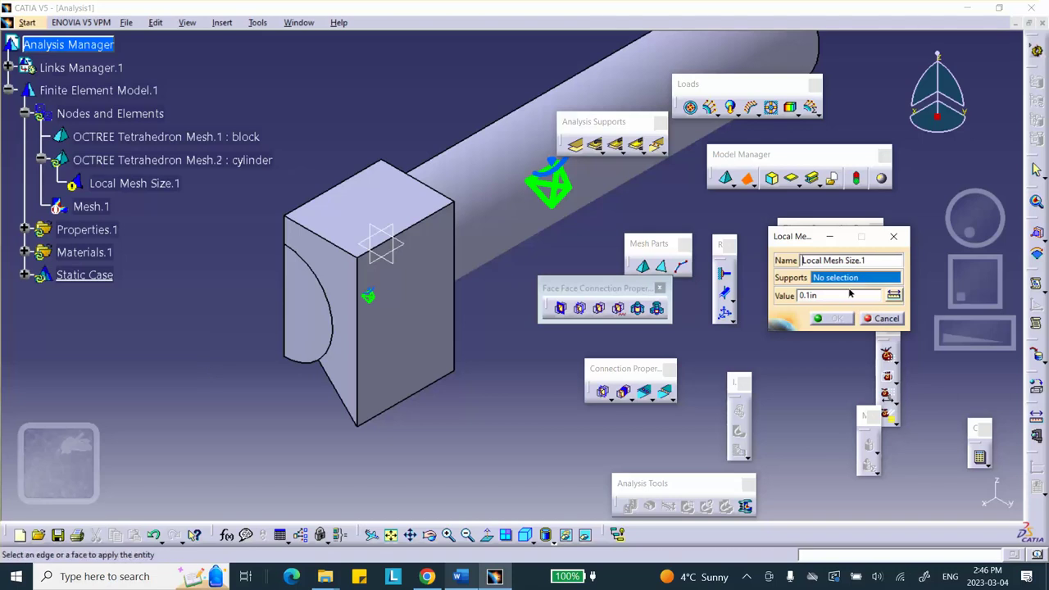
{"action": "right_click", "coordinate": [341, 276]}
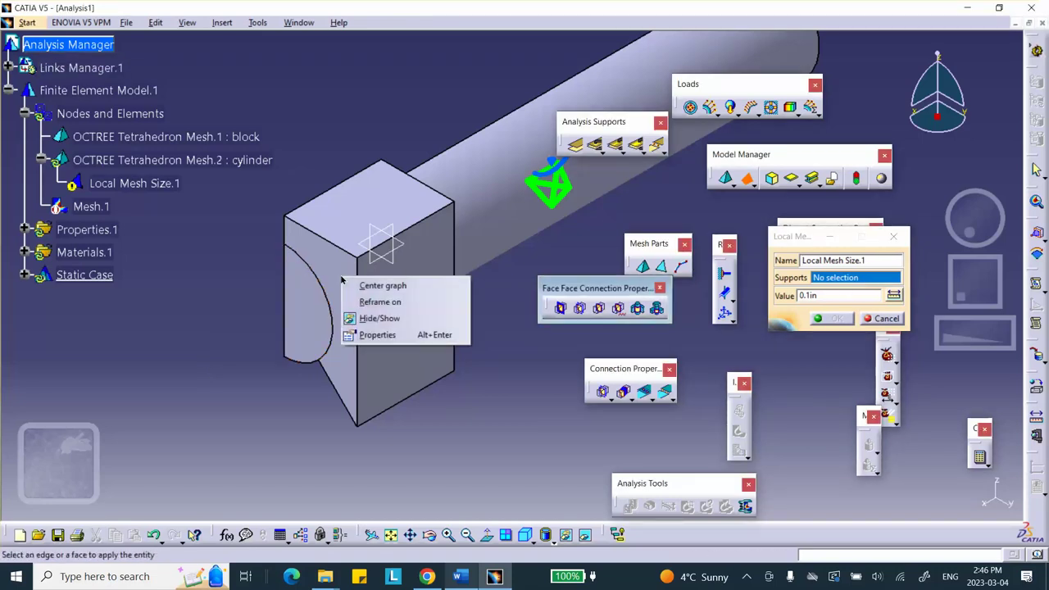
{"action": "left_click", "coordinate": [373, 318]}
{"action": "left_click", "coordinate": [350, 284]}
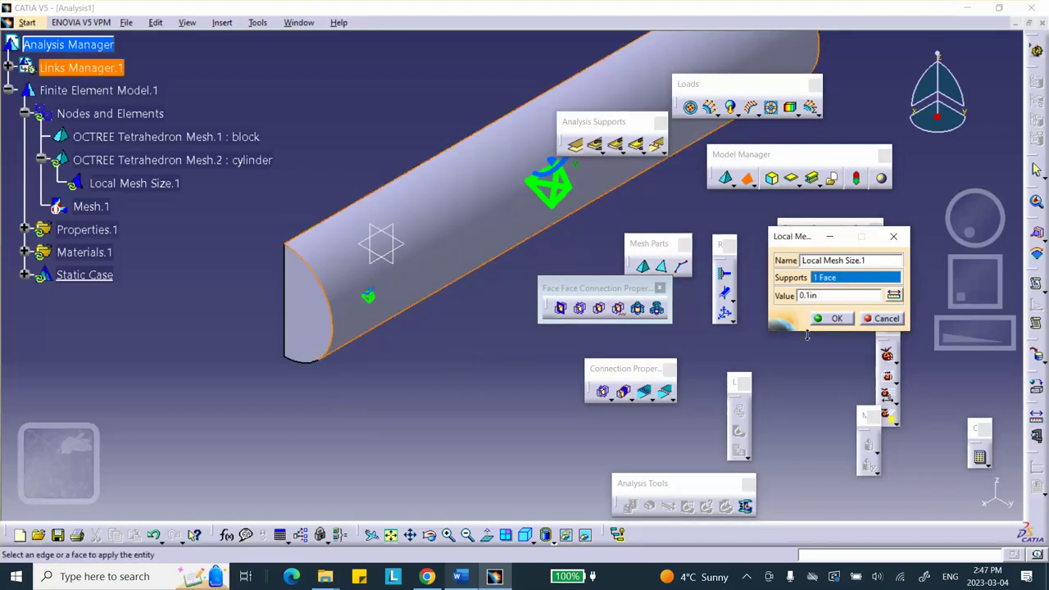
{"action": "left_click", "coordinate": [837, 318]}
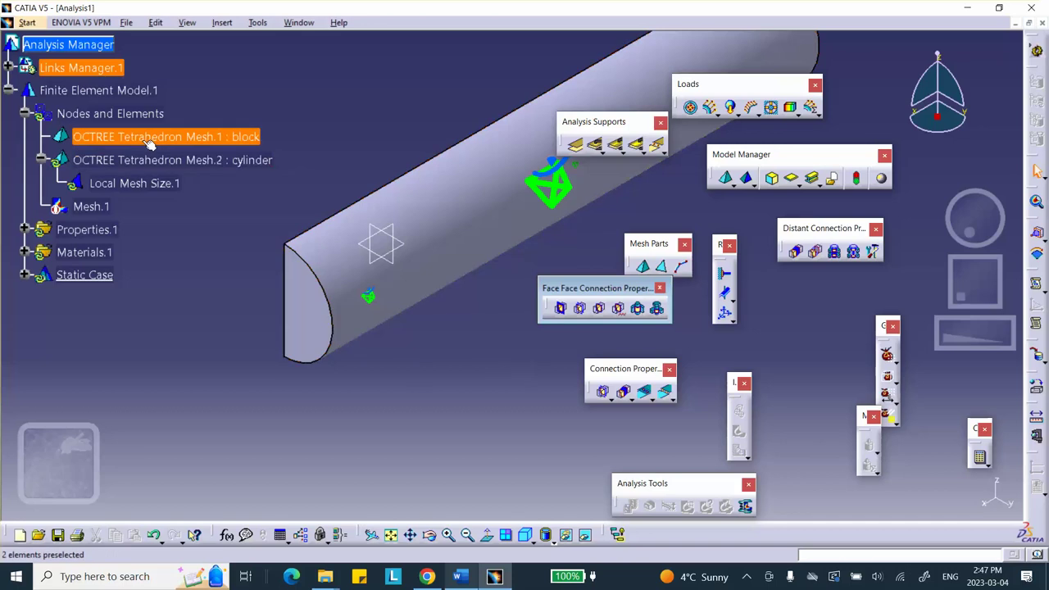
Make the hidden block visible again
{"action": "left_click", "coordinate": [585, 535]}
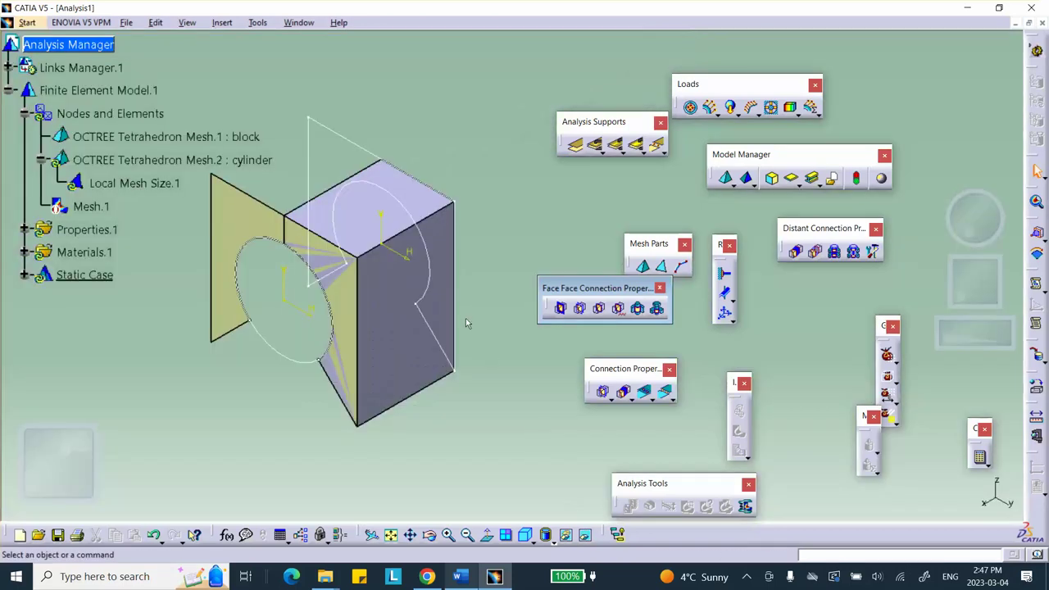
{"action": "right_click", "coordinate": [396, 306]}
{"action": "left_click", "coordinate": [414, 346]}
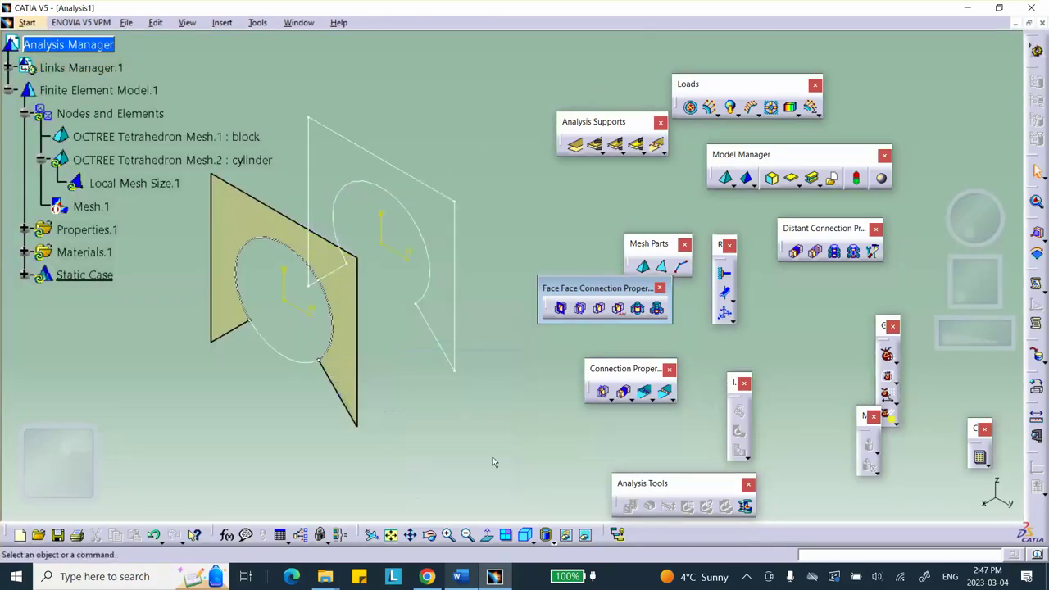
{"action": "left_click", "coordinate": [586, 535]}
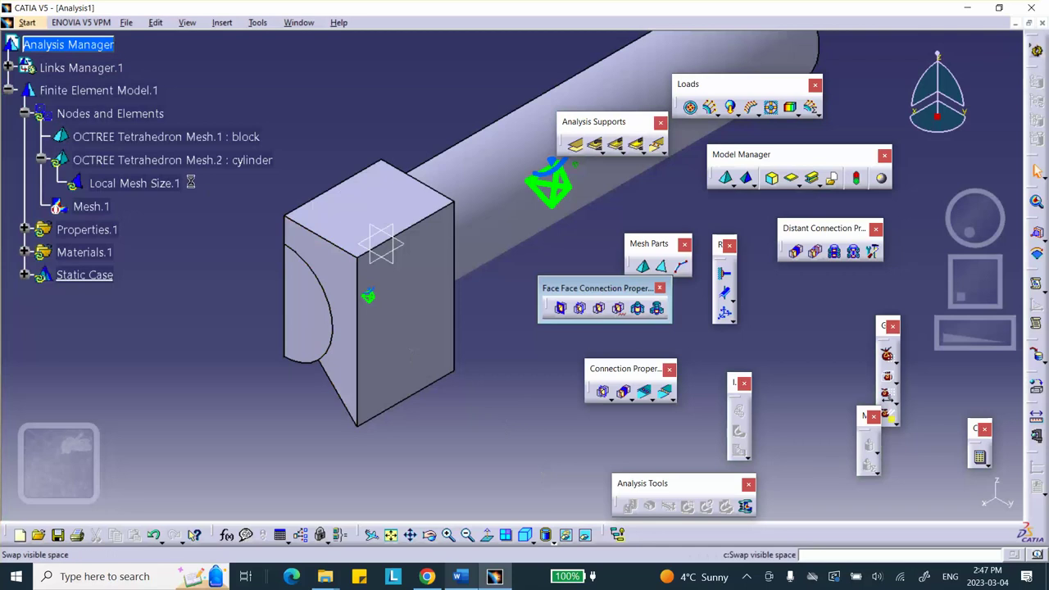
Update and display the refined mesh of the block and cylinder
{"action": "right_click", "coordinate": [124, 115]}
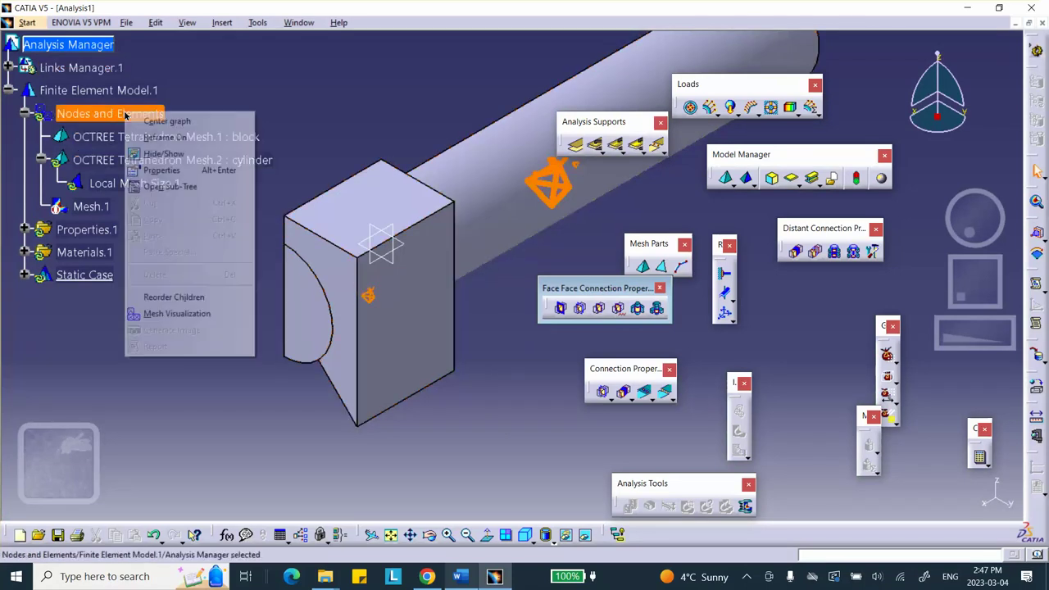
{"action": "left_click", "coordinate": [176, 313]}
{"action": "left_click", "coordinate": [526, 318]}
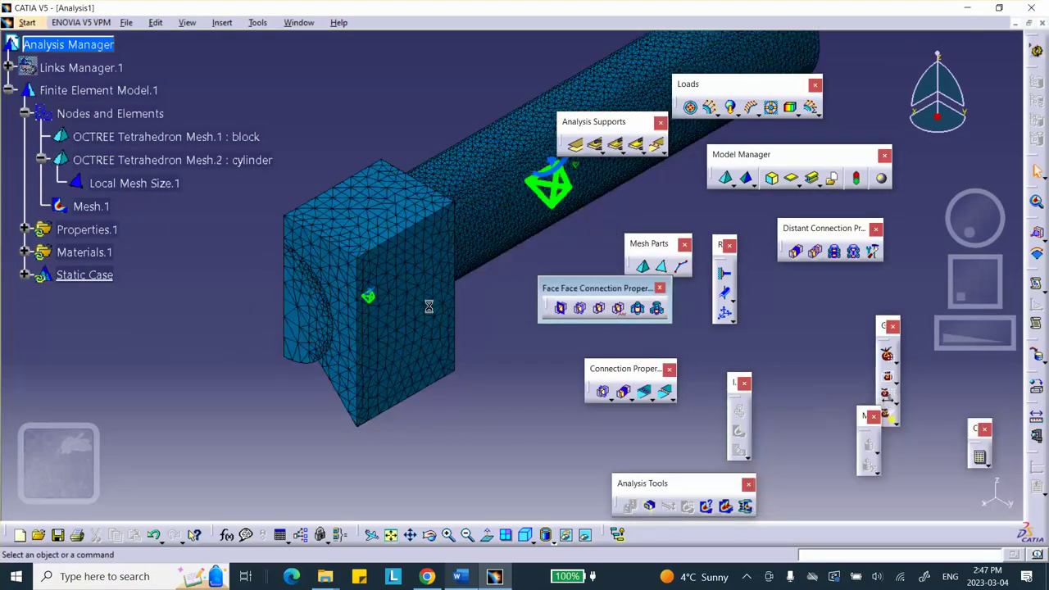
{"action": "middle_click_drag", "start_coordinate": [429, 307], "coordinate": [491, 243]}
{"action": "middle_click_drag", "start_coordinate": [501, 294], "coordinate": [323, 358]}
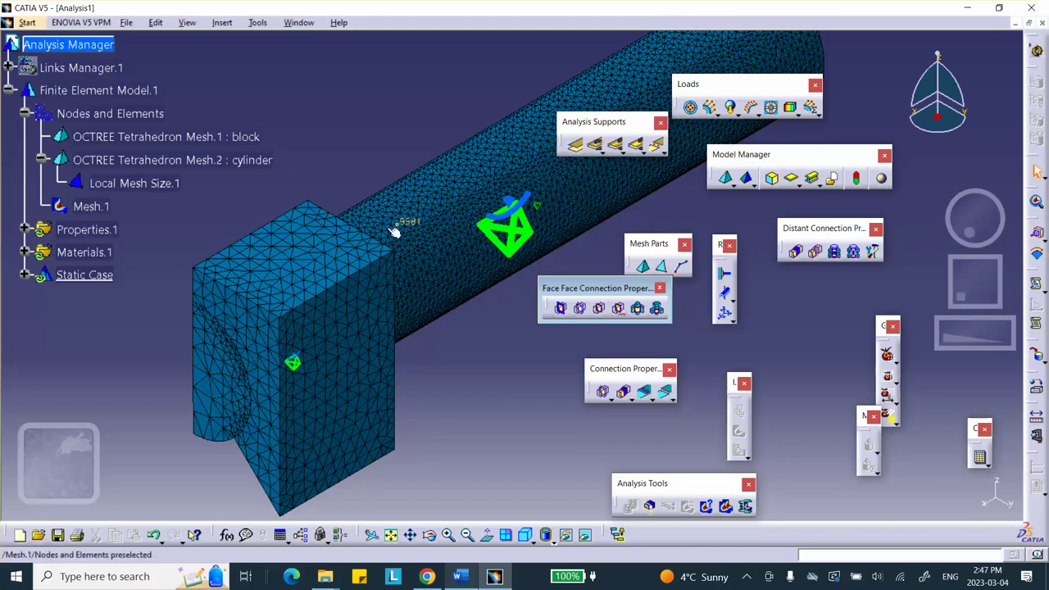
{"action": "middle_click_drag", "start_coordinate": [388, 224], "coordinate": [339, 353]}
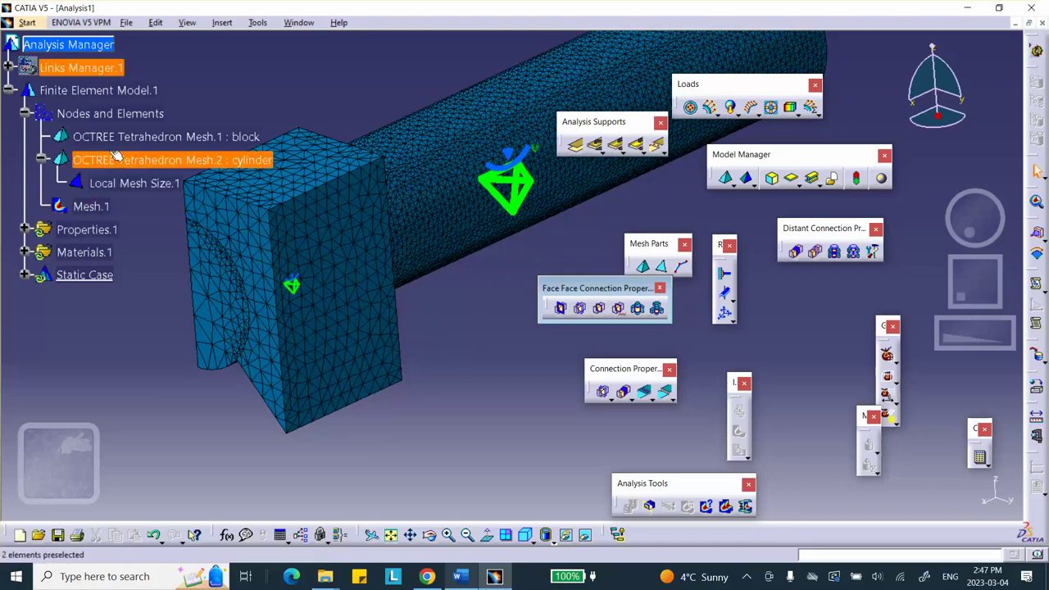
Turn off the Mesh.1 display
{"action": "right_click", "coordinate": [92, 207]}
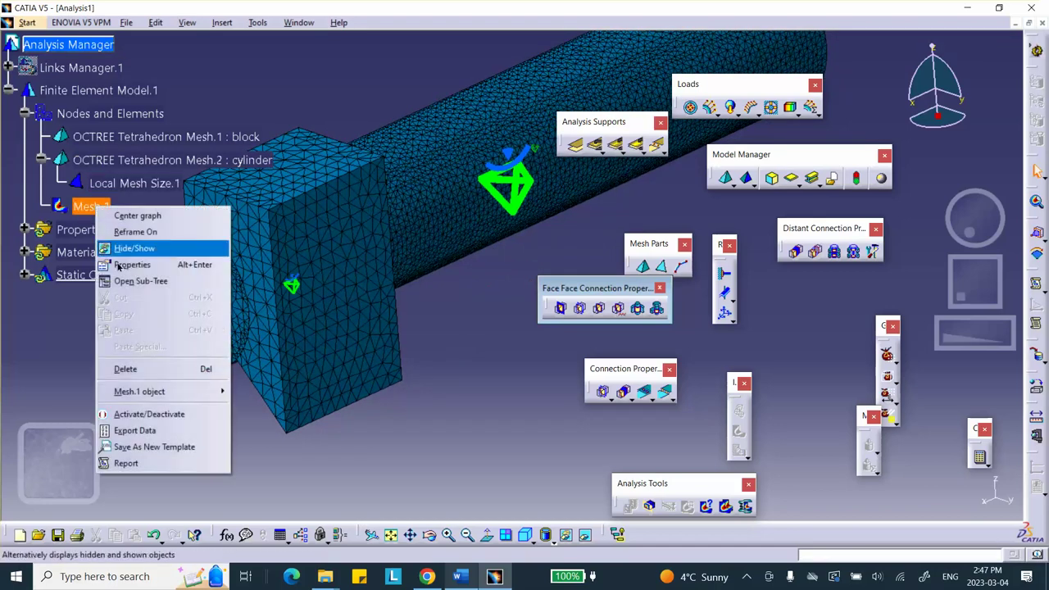
{"action": "left_click", "coordinate": [158, 417]}
{"action": "middle_click_drag", "start_coordinate": [487, 324], "coordinate": [483, 326]}
{"action": "middle_click_drag", "start_coordinate": [504, 280], "coordinate": [687, 289]}
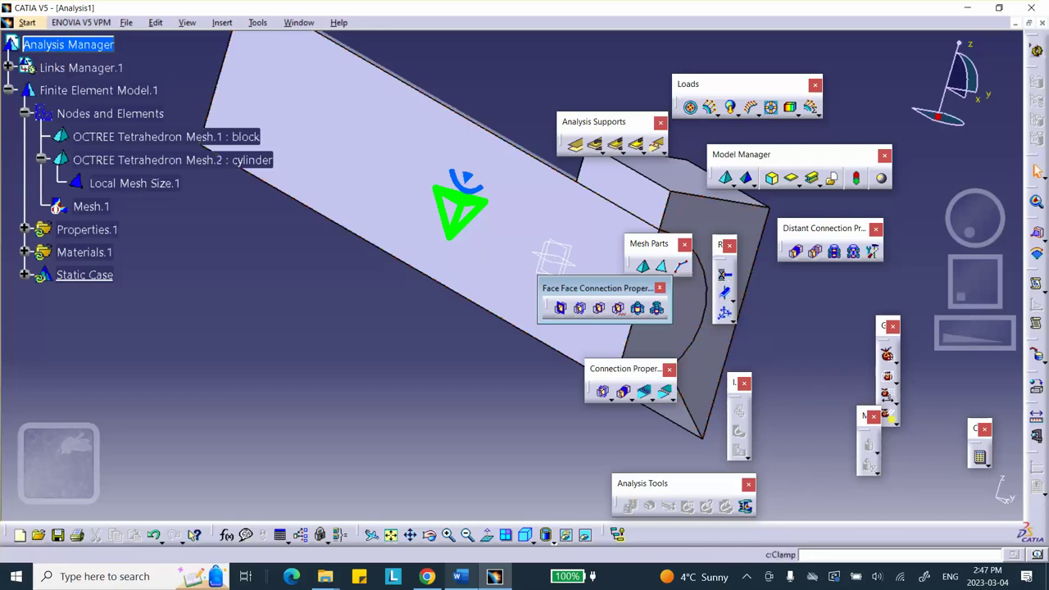
Clamp the cylinder's end face
{"action": "left_click", "coordinate": [724, 276]}
{"action": "middle_click_drag", "start_coordinate": [539, 235], "coordinate": [363, 175]}
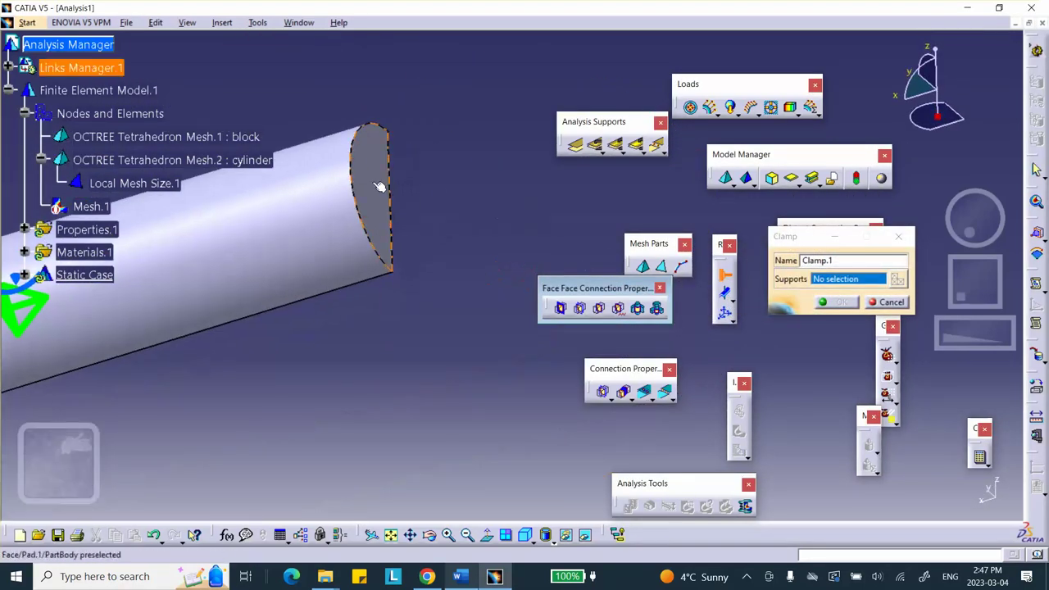
{"action": "left_click", "coordinate": [363, 174]}
{"action": "left_click", "coordinate": [842, 303]}
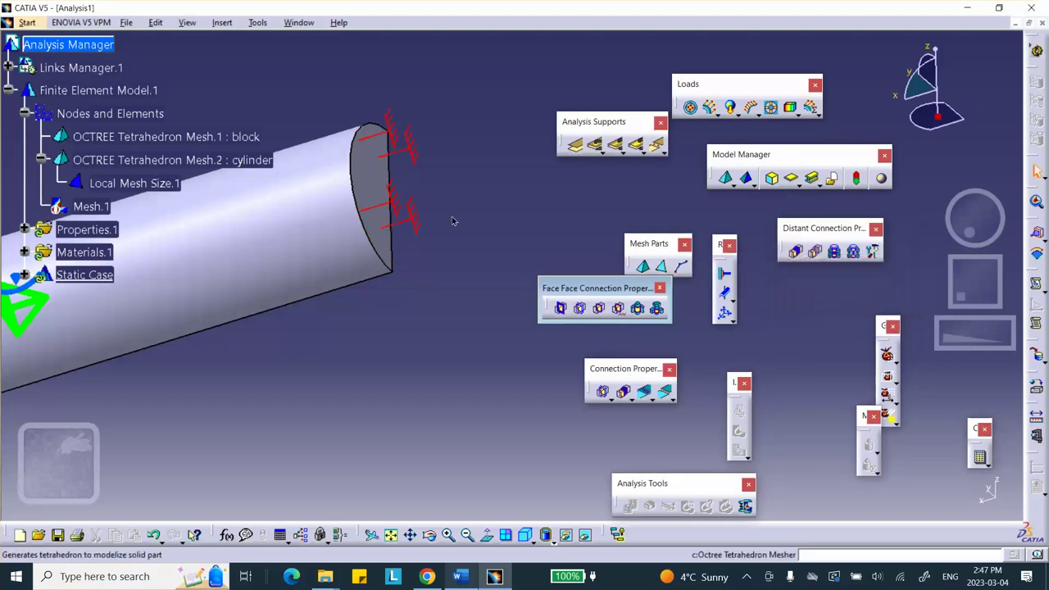
{"action": "middle_click_drag", "start_coordinate": [393, 210], "coordinate": [776, 292]}
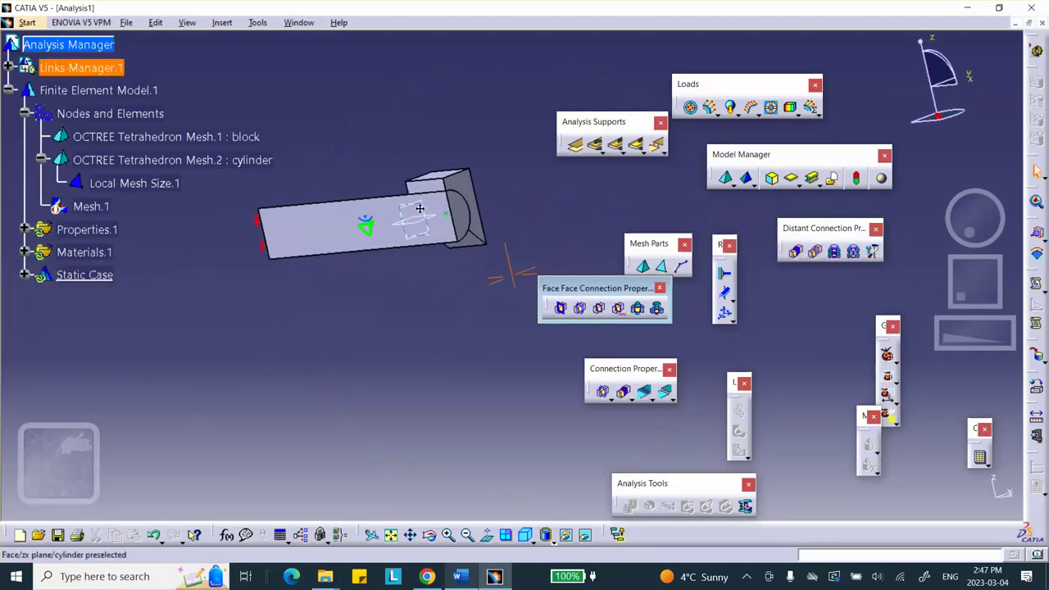
Add Surface Slider.1 on two faces of the block
{"action": "left_click", "coordinate": [725, 290]}
{"action": "left_click", "coordinate": [395, 243]}
{"action": "left_click", "coordinate": [439, 189]}
{"action": "left_click", "coordinate": [842, 301]}
{"action": "middle_click_drag", "start_coordinate": [459, 344], "coordinate": [348, 133]}
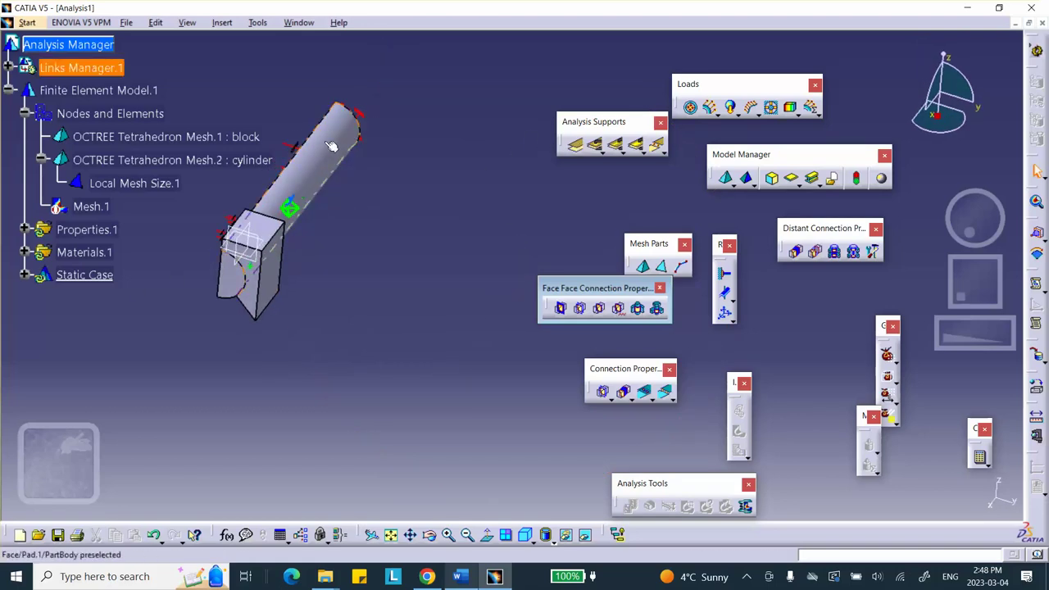
Name a new general analysis connection surface-cyl-surface-block and pick the cylinder surface
{"action": "left_click", "coordinate": [575, 145]}
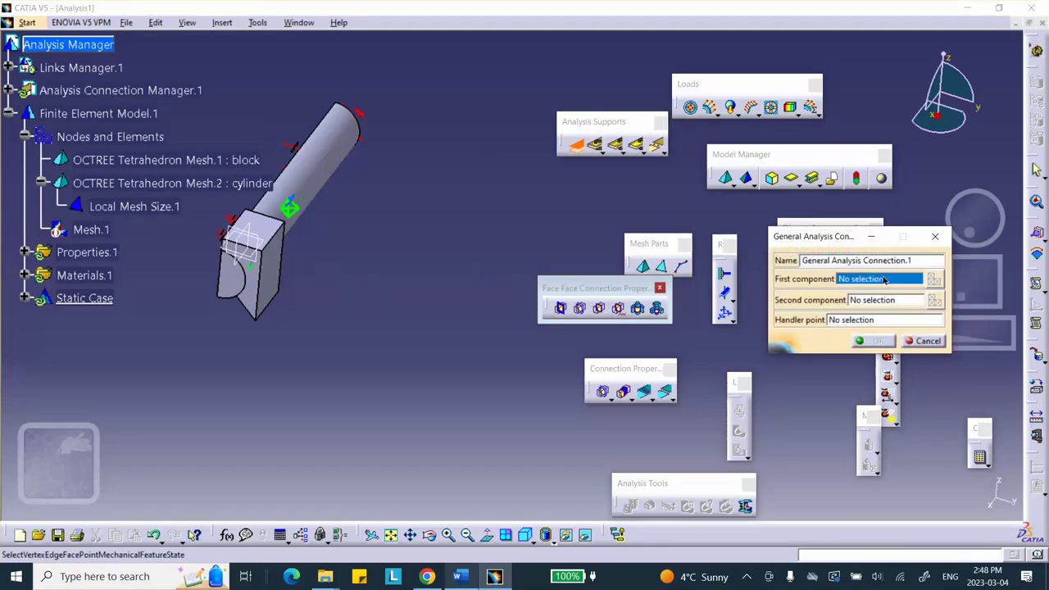
{"action": "left_click_drag", "start_coordinate": [912, 259], "coordinate": [646, 255]}
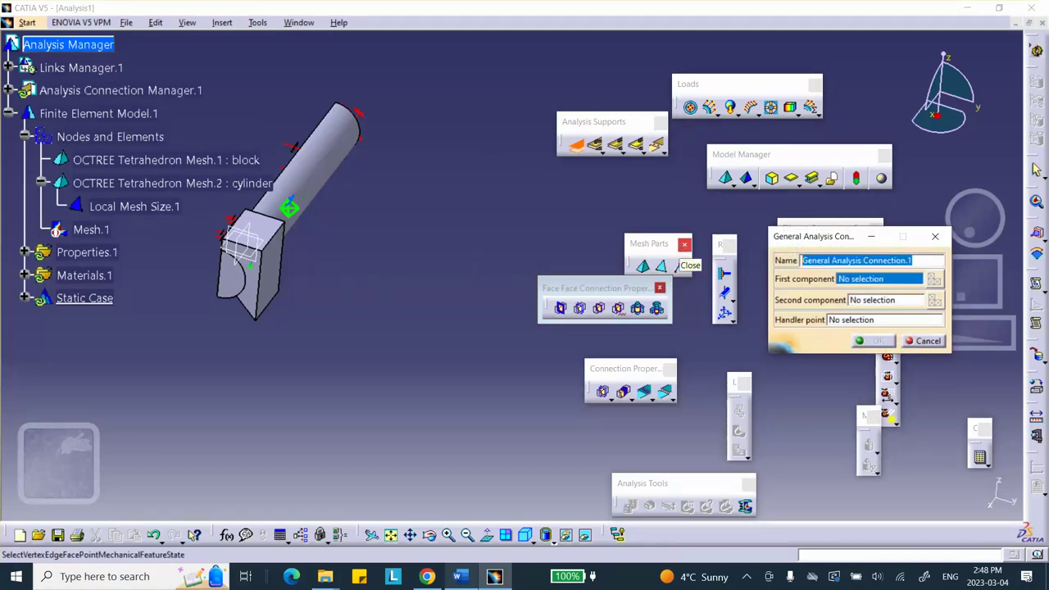
{"action": "type", "text": "ce-cyl-surface-block"}
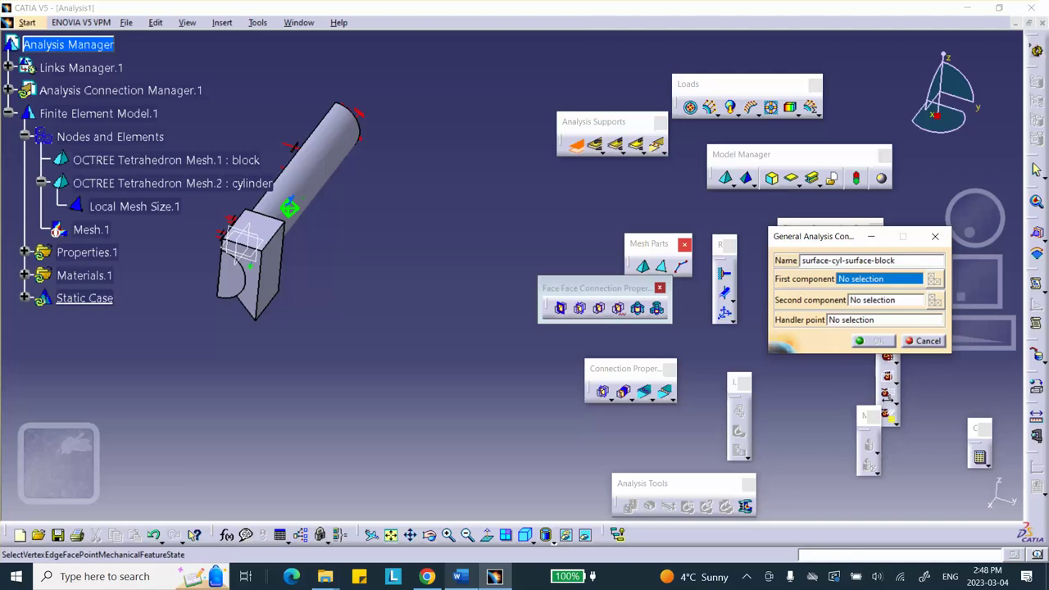
{"action": "middle_click_drag", "start_coordinate": [492, 291], "coordinate": [463, 246]}
{"action": "left_click", "coordinate": [443, 241]}
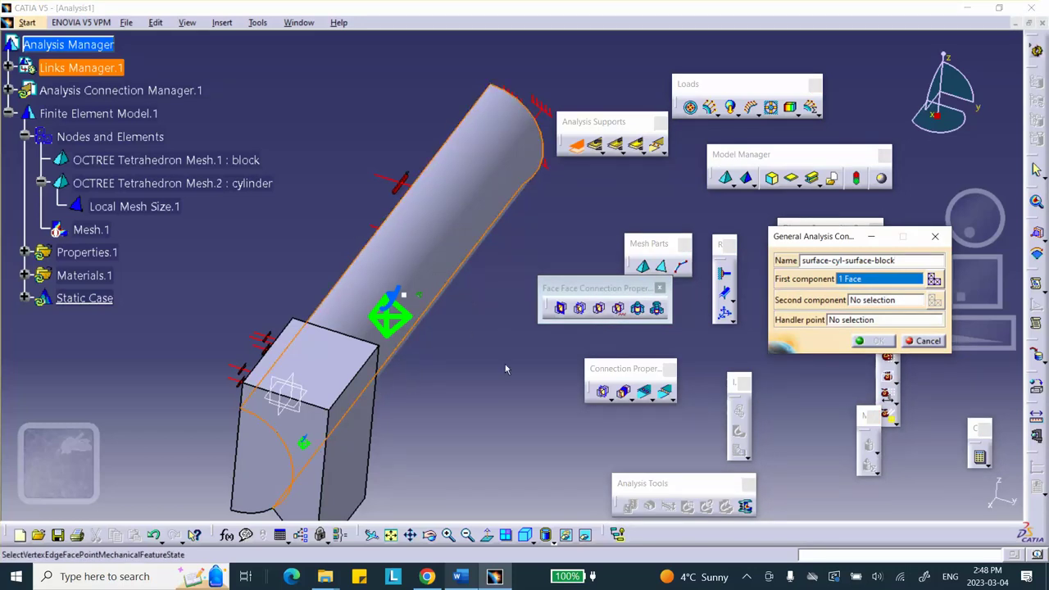
{"action": "left_click", "coordinate": [871, 302]}
Hide the cylinder and pick the block's curved hole face to finish the connection
{"action": "right_click", "coordinate": [395, 269]}
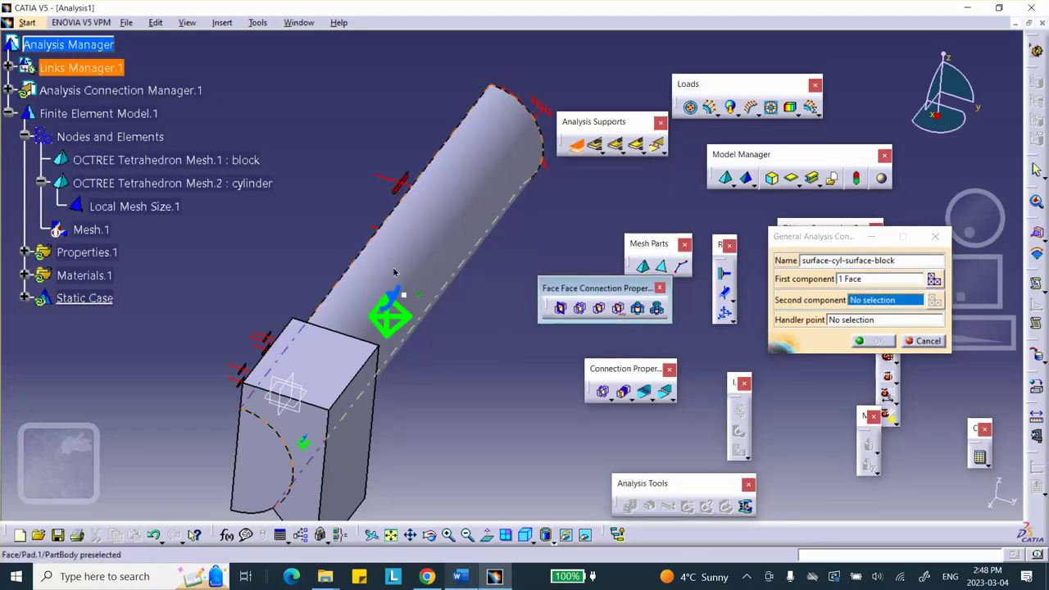
{"action": "left_click", "coordinate": [432, 310]}
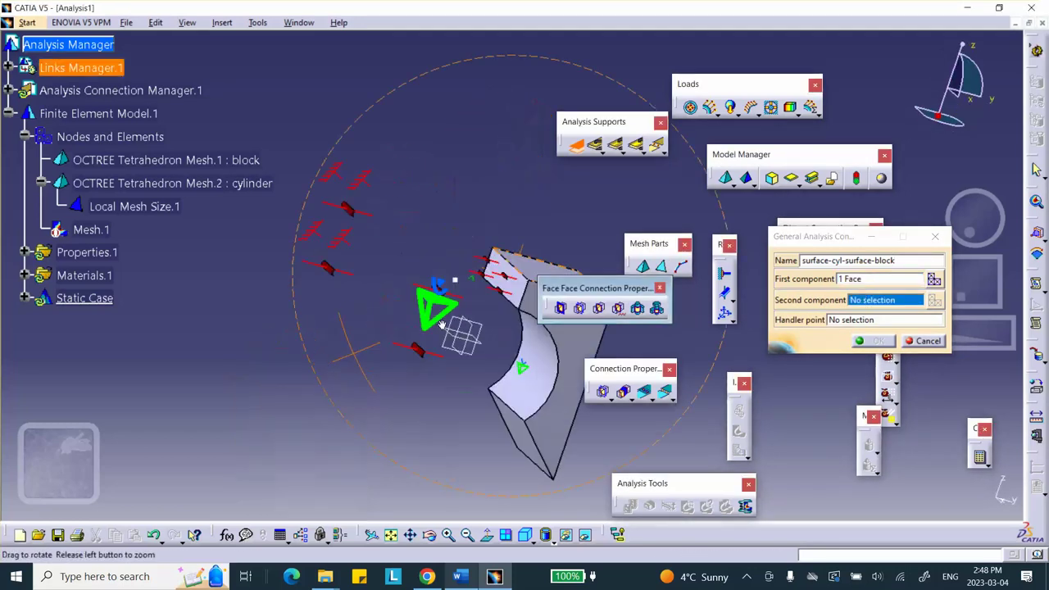
{"action": "middle_click_drag", "start_coordinate": [453, 318], "coordinate": [449, 334]}
{"action": "left_click", "coordinate": [449, 335]}
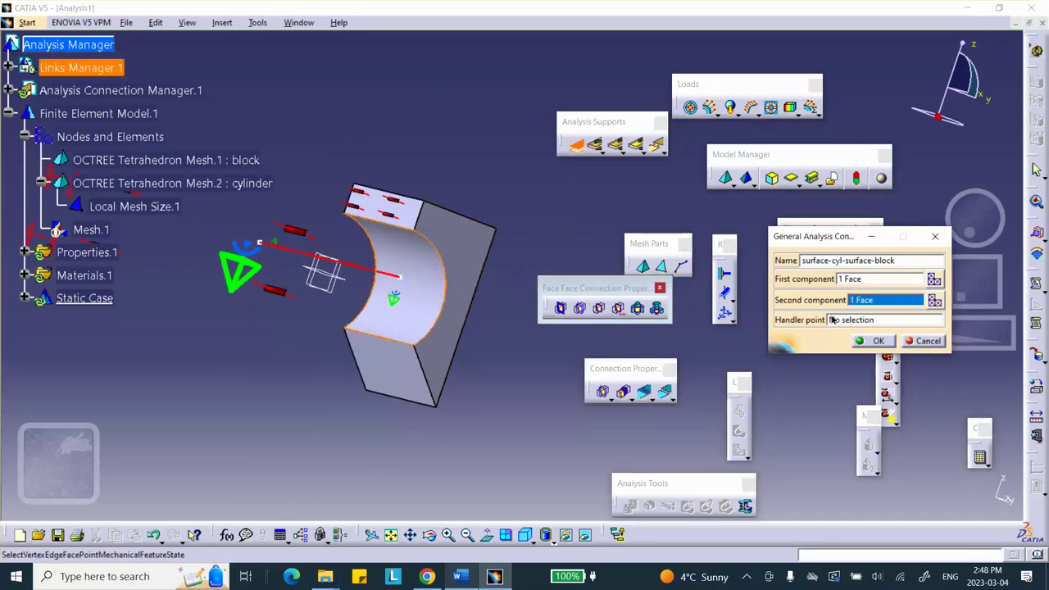
{"action": "left_click", "coordinate": [873, 341]}
{"action": "middle_click_drag", "start_coordinate": [499, 232], "coordinate": [603, 307]}
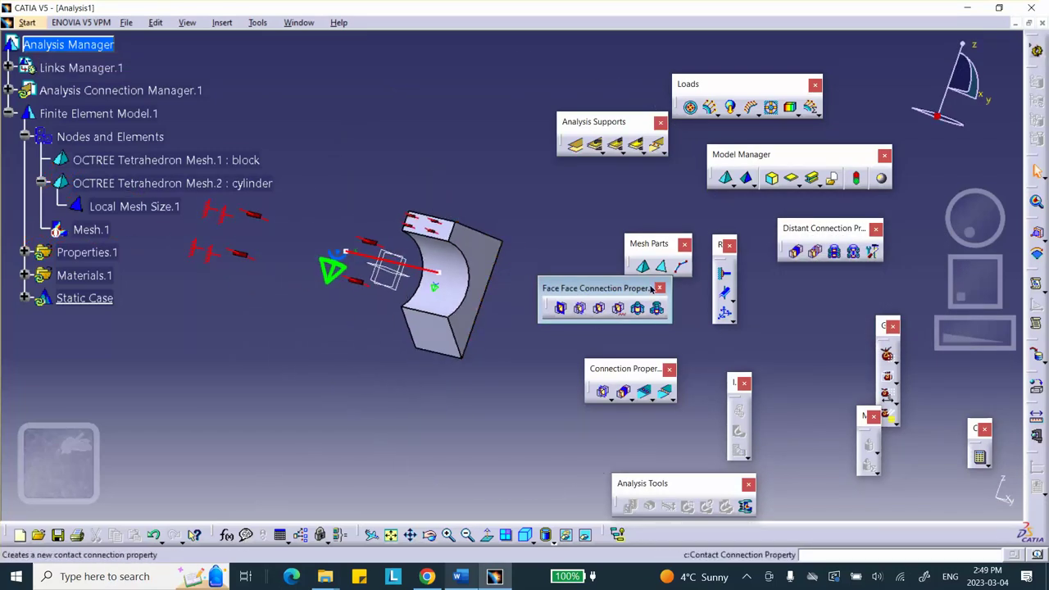
Add a contact connection property supported on the surface-cyl-surface-block connection
{"action": "left_click", "coordinate": [580, 308]}
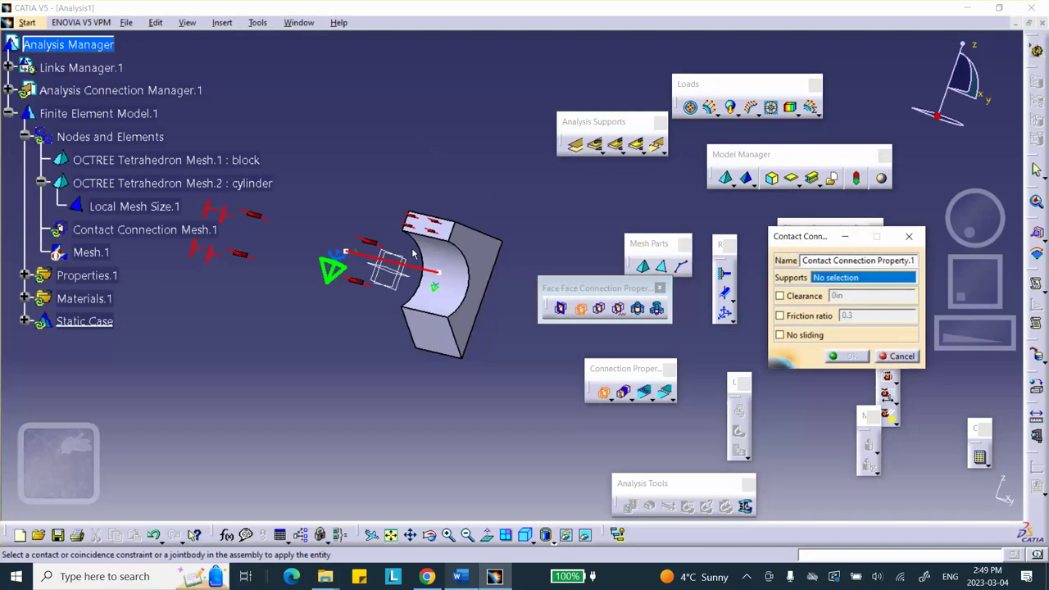
{"action": "left_click", "coordinate": [8, 91]}
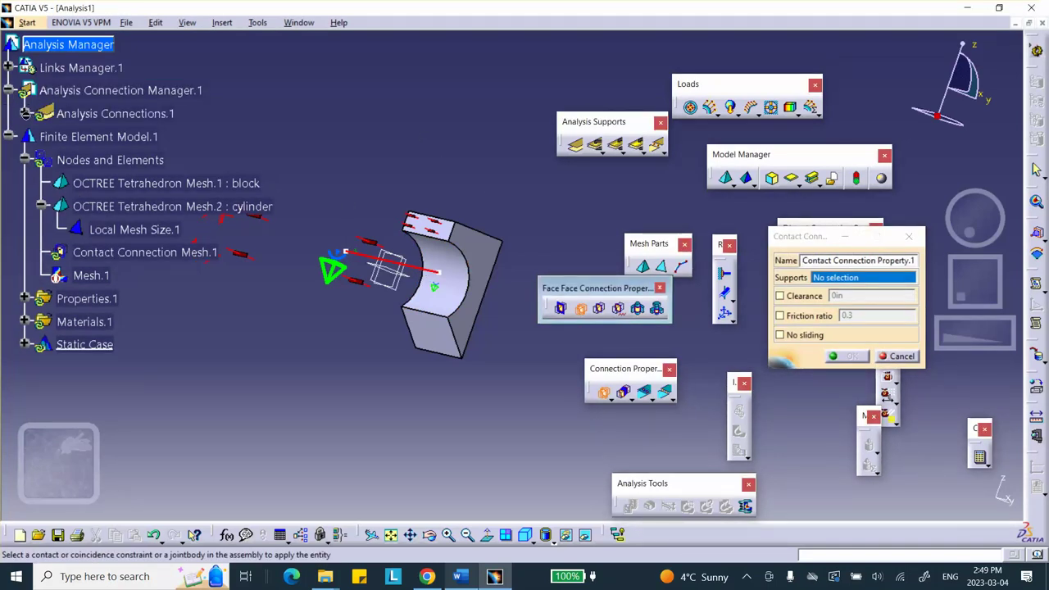
{"action": "left_click", "coordinate": [25, 114]}
{"action": "left_click", "coordinate": [137, 137]}
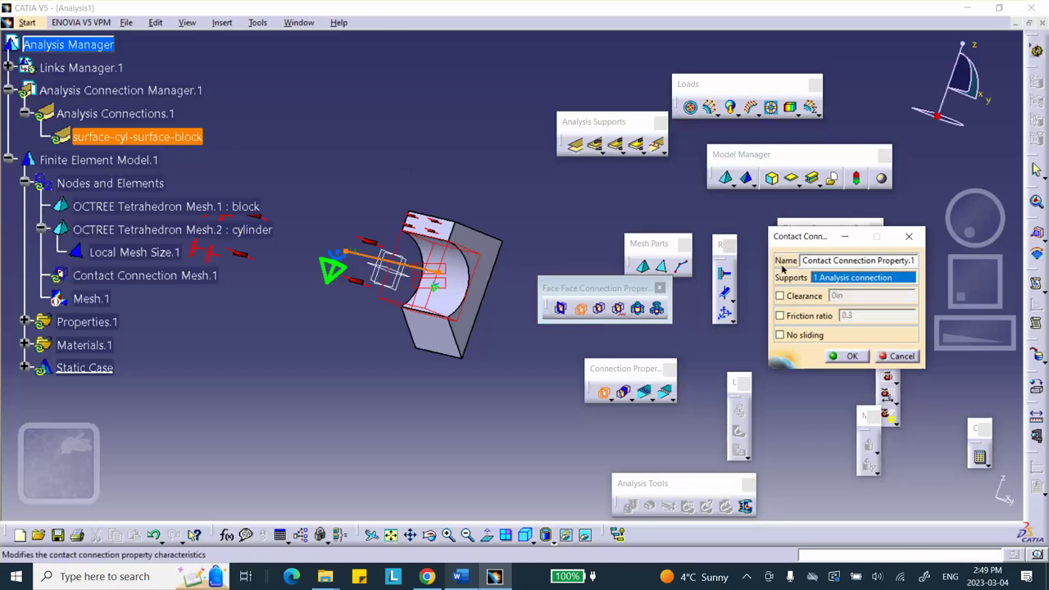
{"action": "left_click", "coordinate": [849, 356]}
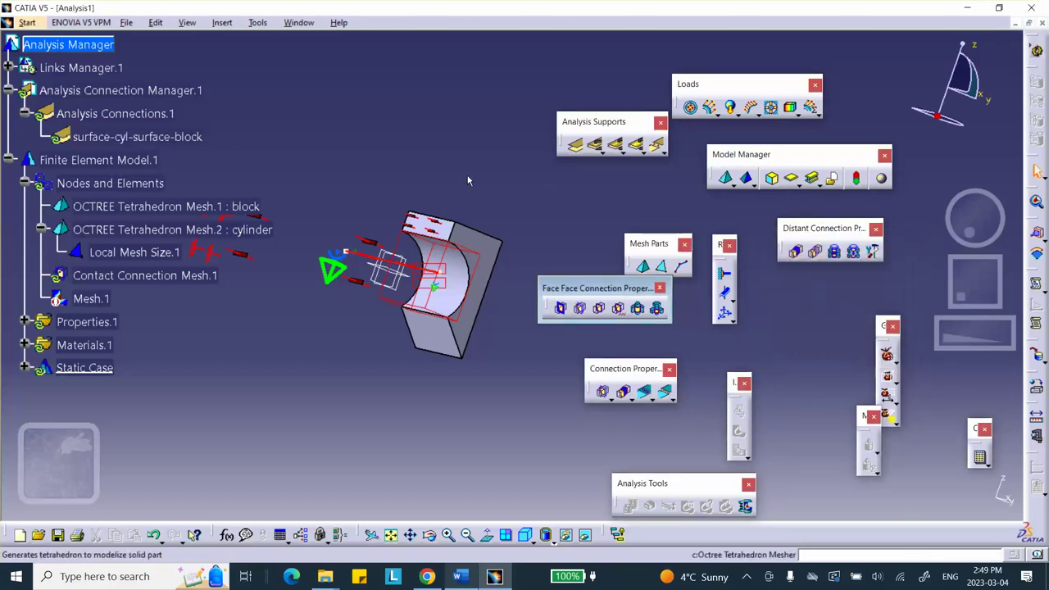
{"action": "middle_click_drag", "start_coordinate": [467, 180], "coordinate": [447, 271]}
Check the Word assignment, then switch back to the CATIA analysis
{"action": "left_click", "coordinate": [495, 577]}
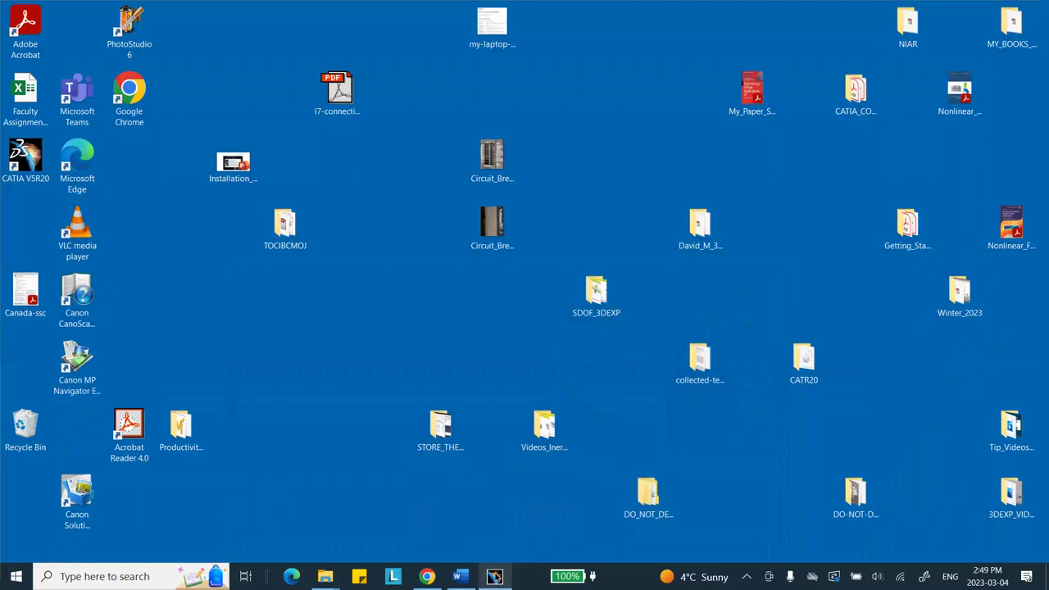
{"action": "left_click", "coordinate": [494, 577]}
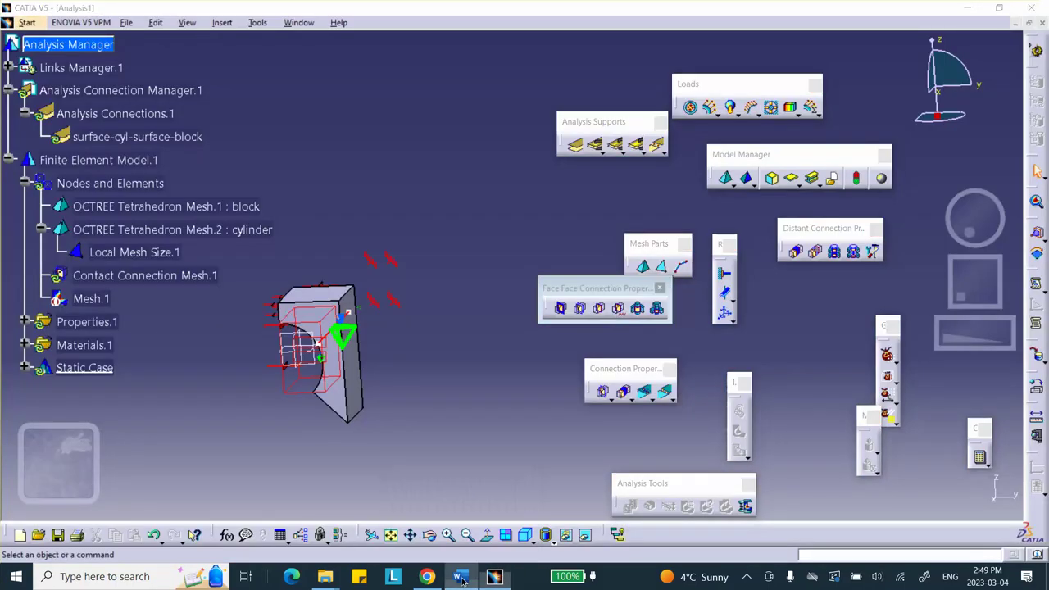
{"action": "left_click", "coordinate": [461, 577]}
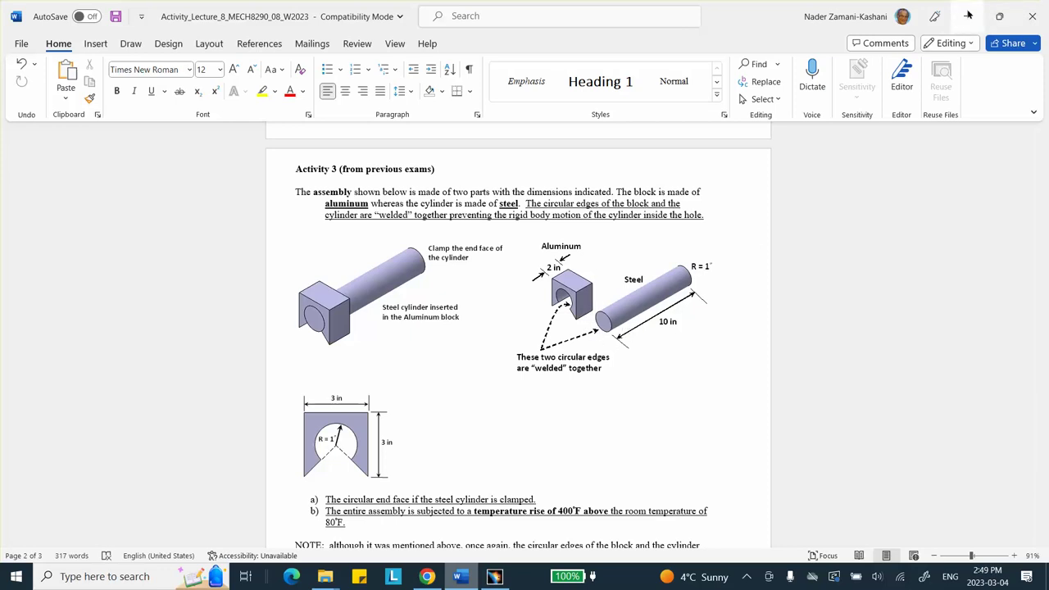
{"action": "key", "text": "alt+Tab"}
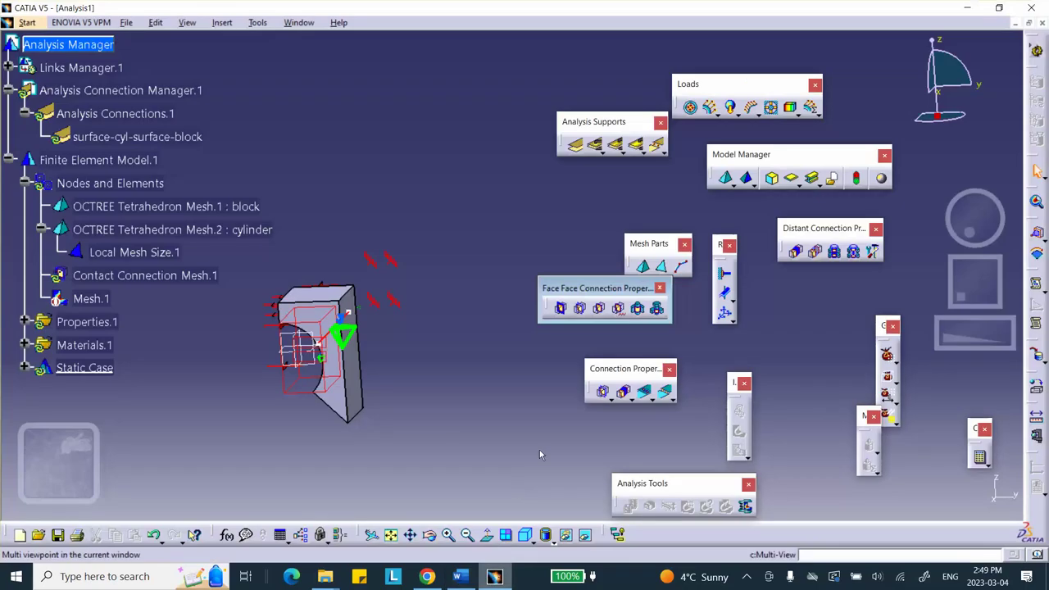
{"action": "middle_click_drag", "start_coordinate": [454, 333], "coordinate": [574, 270]}
Unhide the cylinder from the hidden-objects space
{"action": "left_click", "coordinate": [584, 534]}
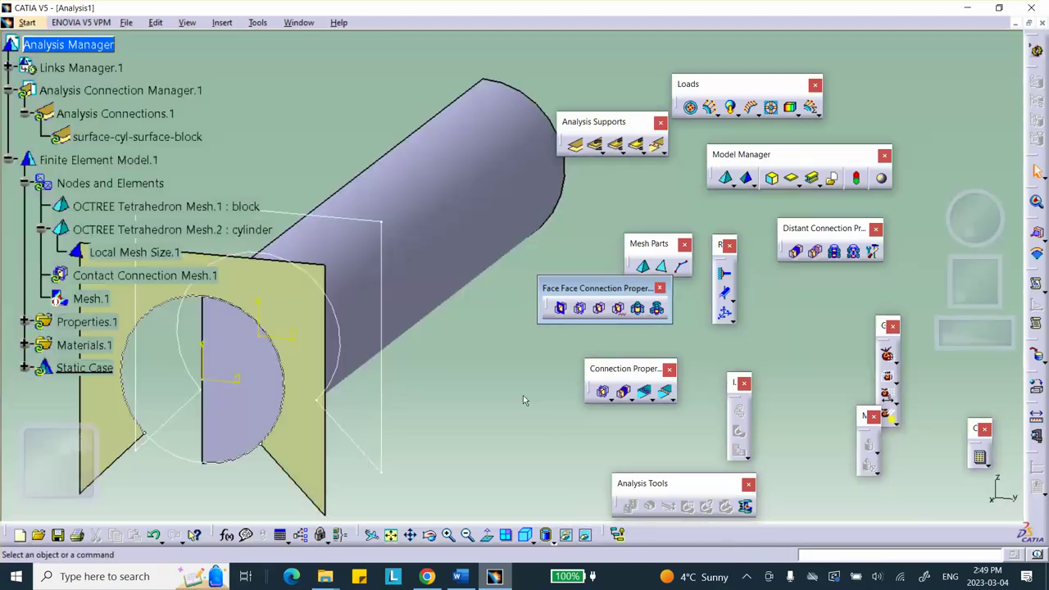
{"action": "right_click", "coordinate": [416, 269]}
{"action": "left_click", "coordinate": [456, 307]}
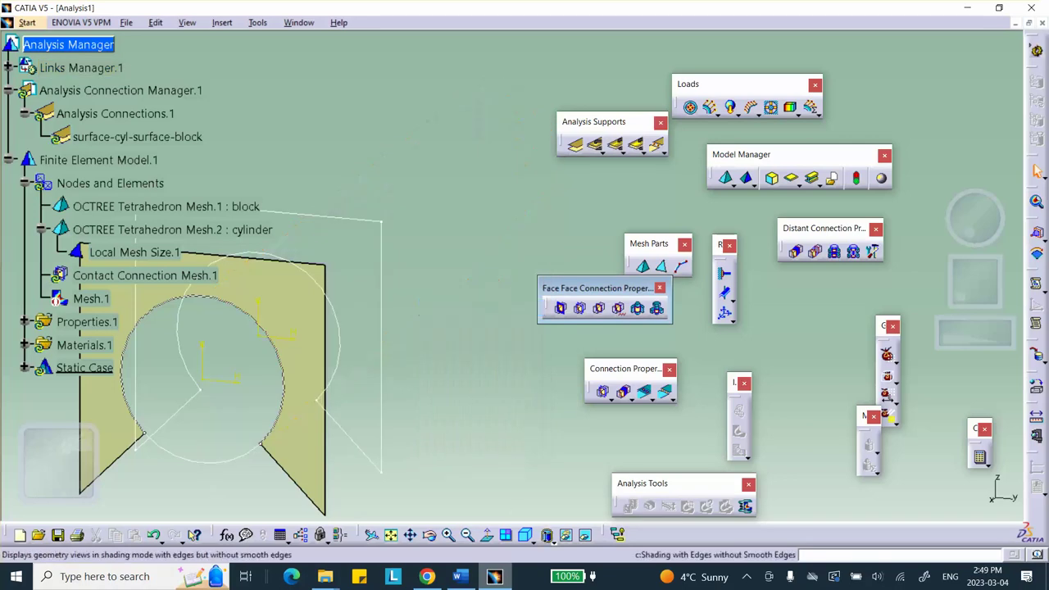
{"action": "left_click", "coordinate": [582, 535]}
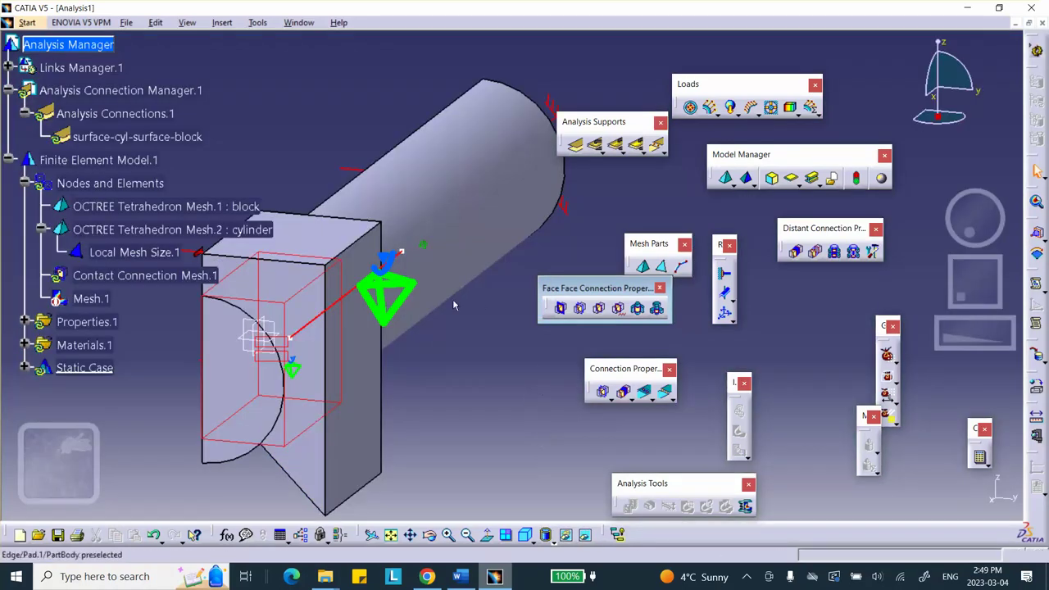
Hide the contact connection symbols and the block's mesh display
{"action": "right_click", "coordinate": [341, 345]}
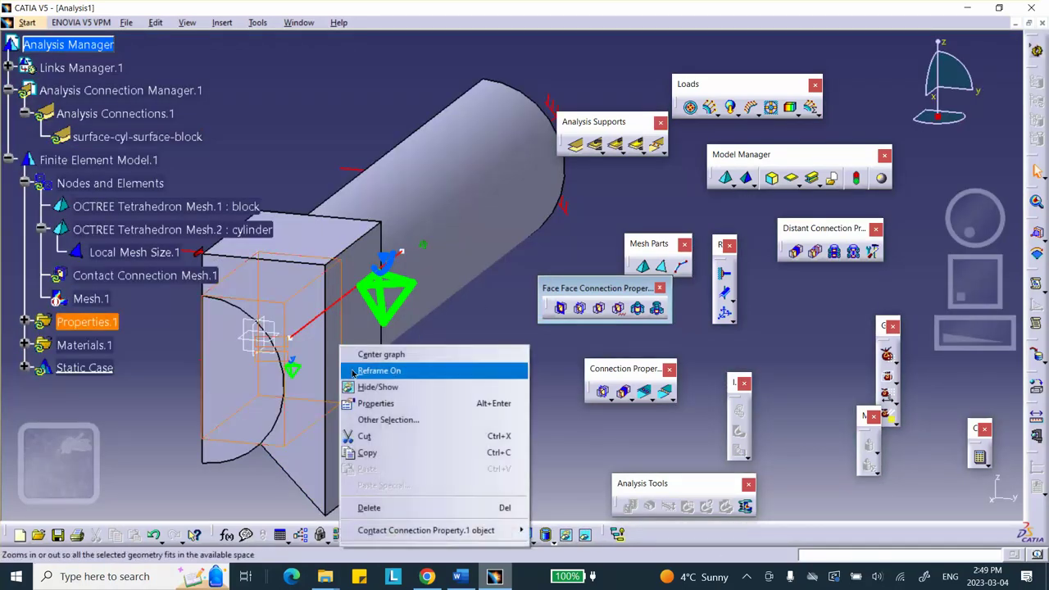
{"action": "left_click", "coordinate": [353, 386]}
{"action": "right_click", "coordinate": [292, 368]}
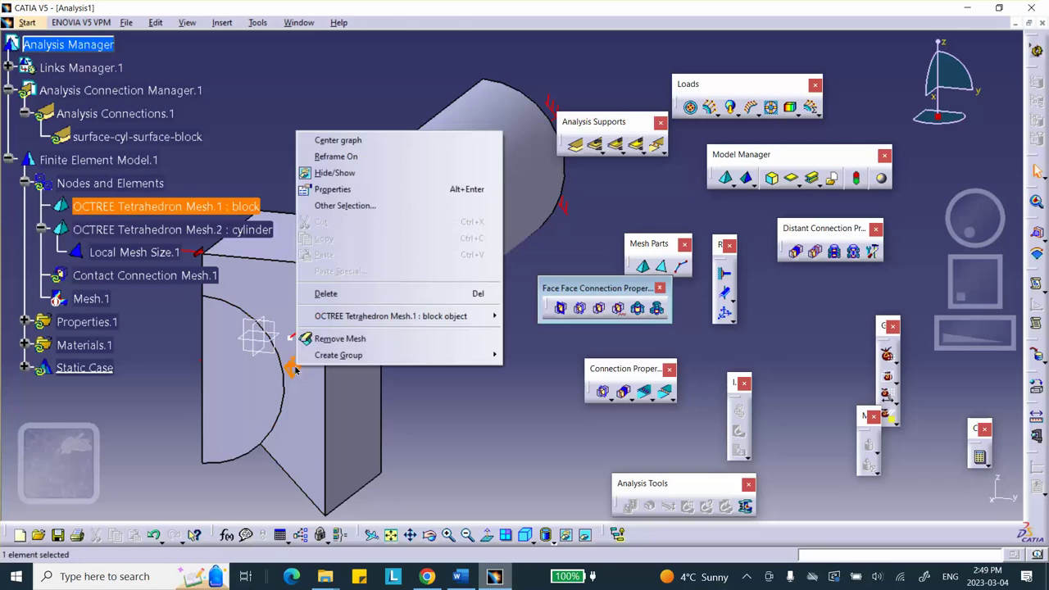
{"action": "left_click", "coordinate": [351, 174]}
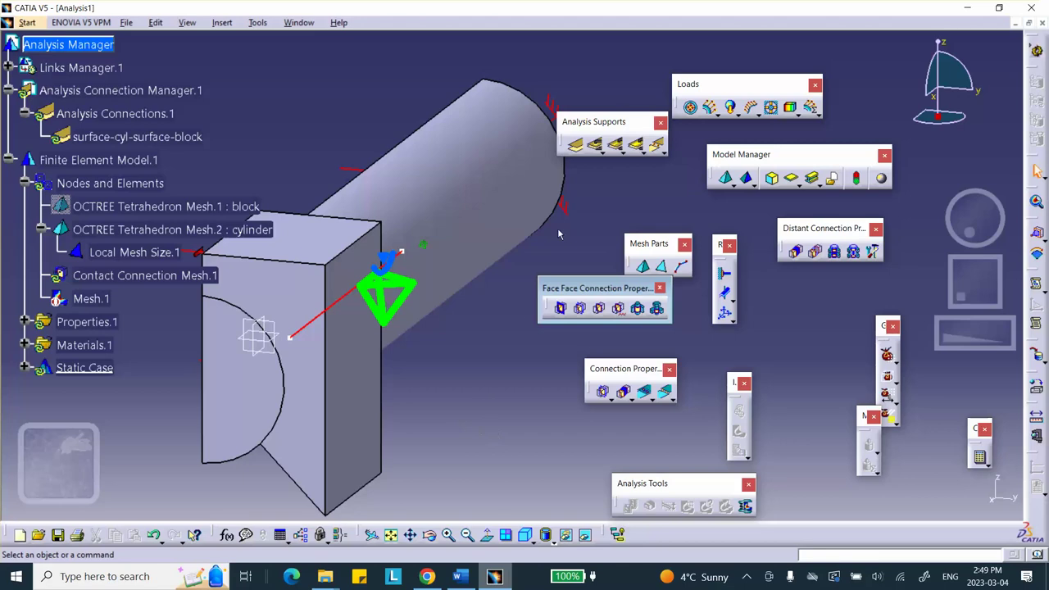
Start a new general analysis connection, hide the block, and pick the cylinder's circular edge as First component
{"action": "left_click", "coordinate": [576, 144]}
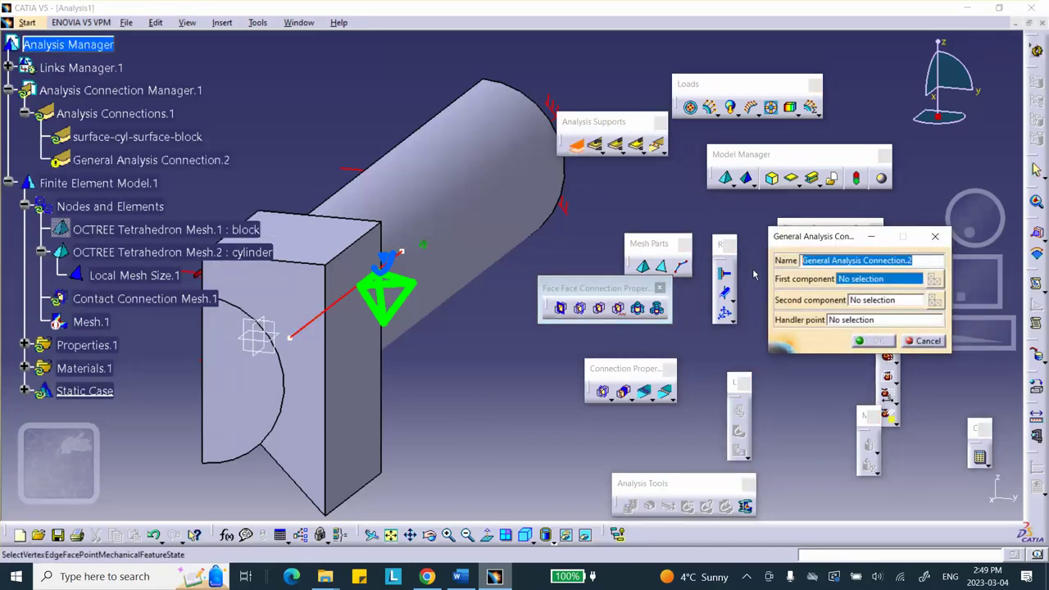
{"action": "type", "text": "edge-cylinderedge-block"}
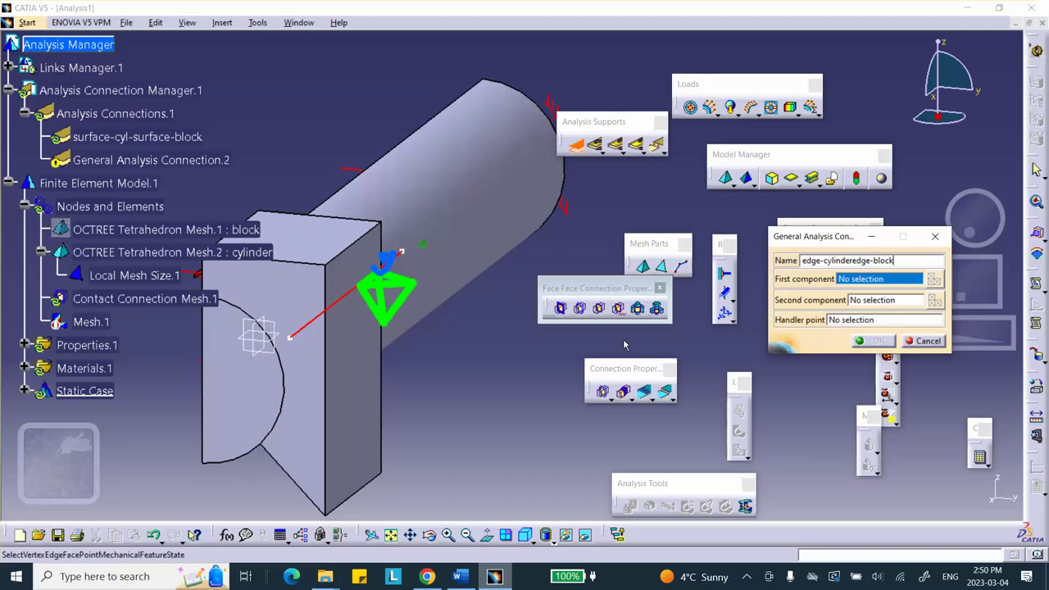
{"action": "middle_click_drag", "start_coordinate": [561, 356], "coordinate": [532, 342]}
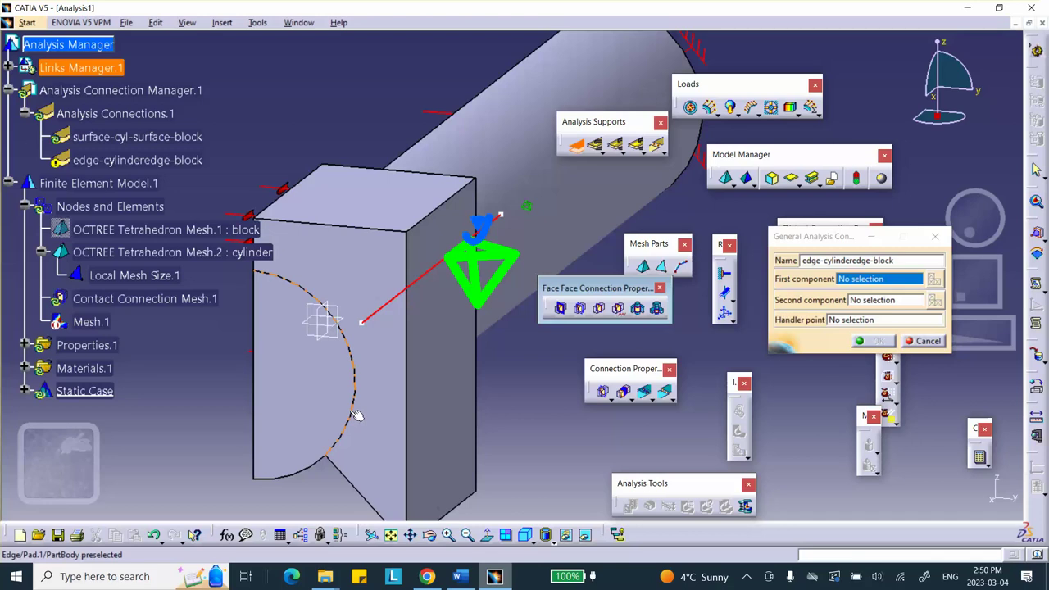
{"action": "right_click", "coordinate": [391, 389]}
{"action": "left_click", "coordinate": [412, 430]}
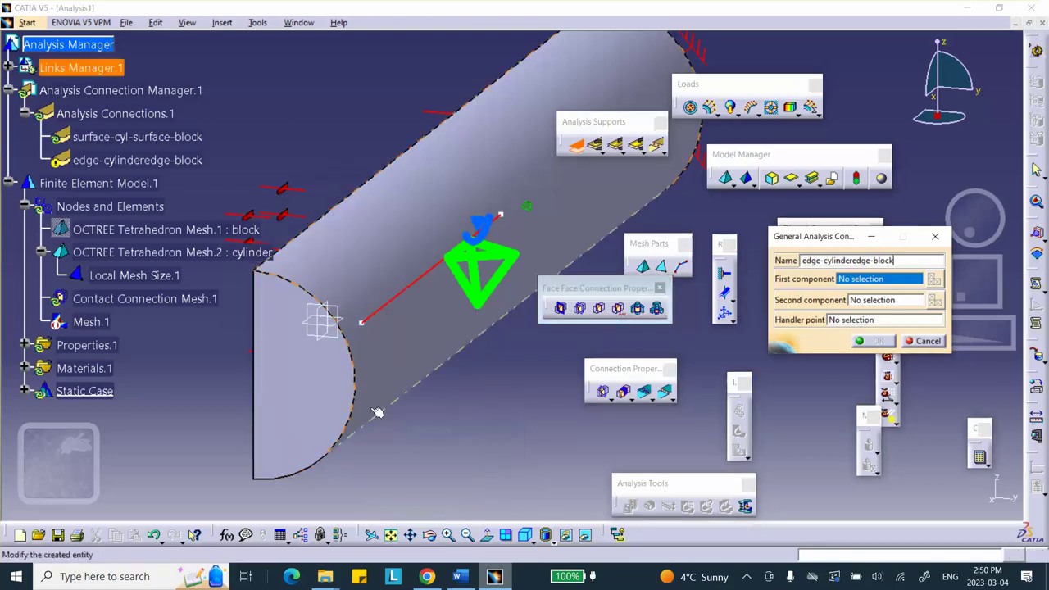
{"action": "left_click", "coordinate": [358, 403]}
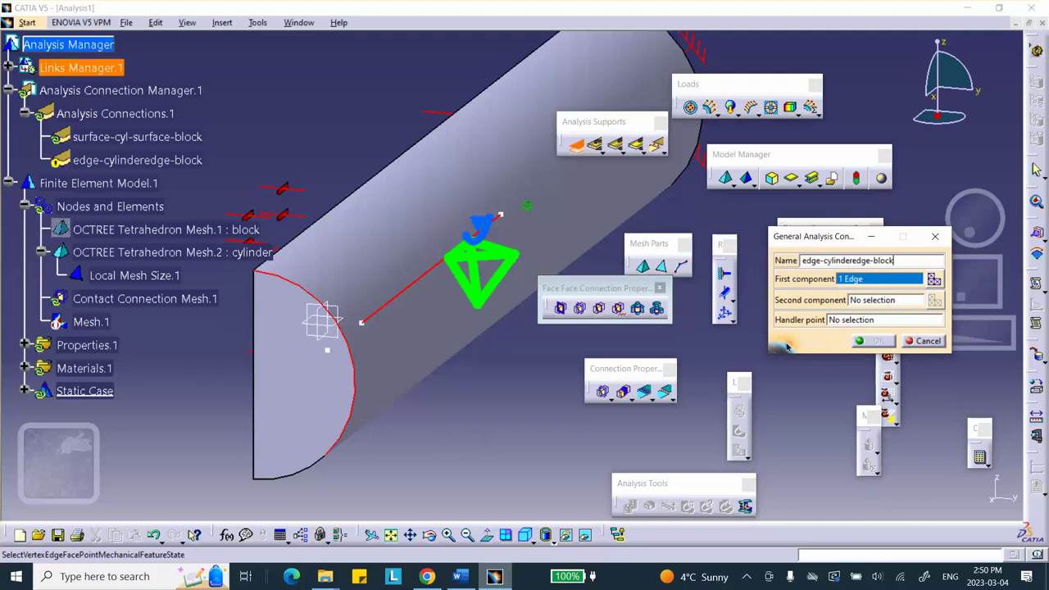
Unhide the block, hide the cylinder, and pick the block's circular hole edge as Second component; confirm
{"action": "left_click", "coordinate": [871, 301]}
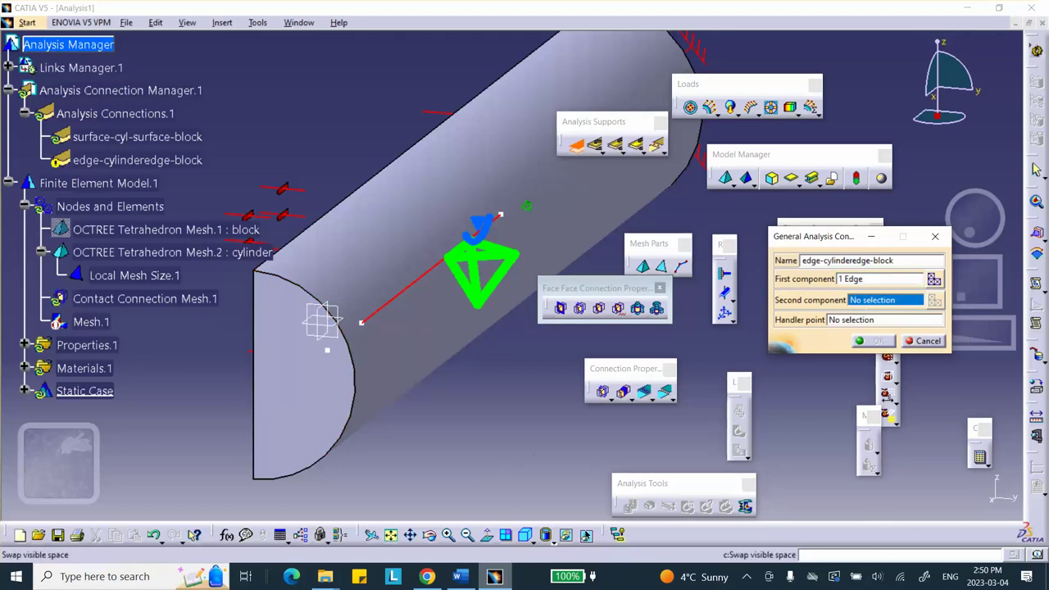
{"action": "left_click", "coordinate": [586, 536]}
{"action": "right_click", "coordinate": [454, 329]}
{"action": "left_click", "coordinate": [469, 369]}
{"action": "left_click", "coordinate": [586, 535]}
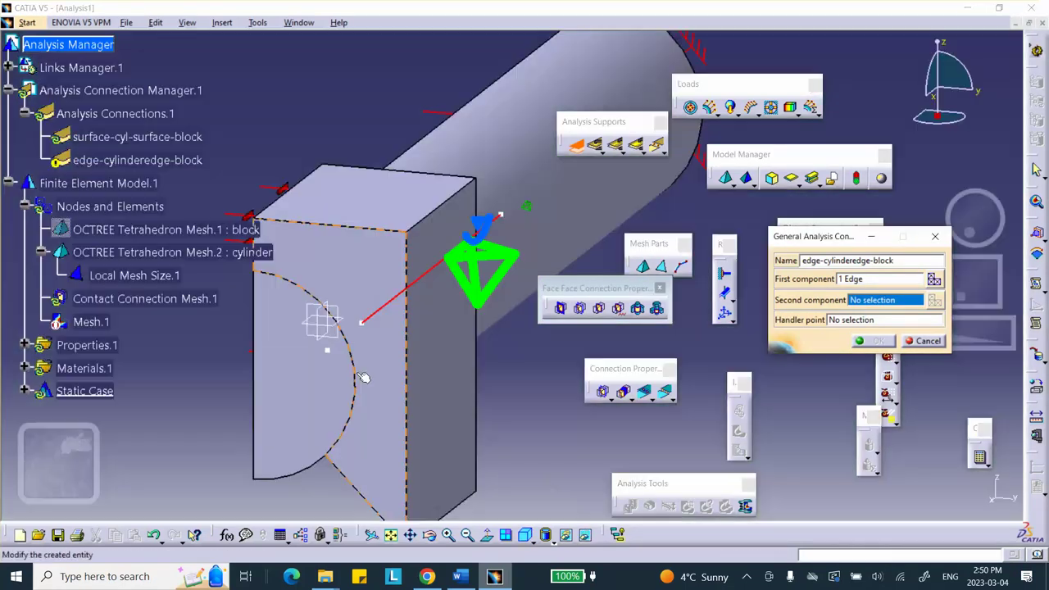
{"action": "right_click", "coordinate": [277, 354]}
{"action": "left_click", "coordinate": [295, 399]}
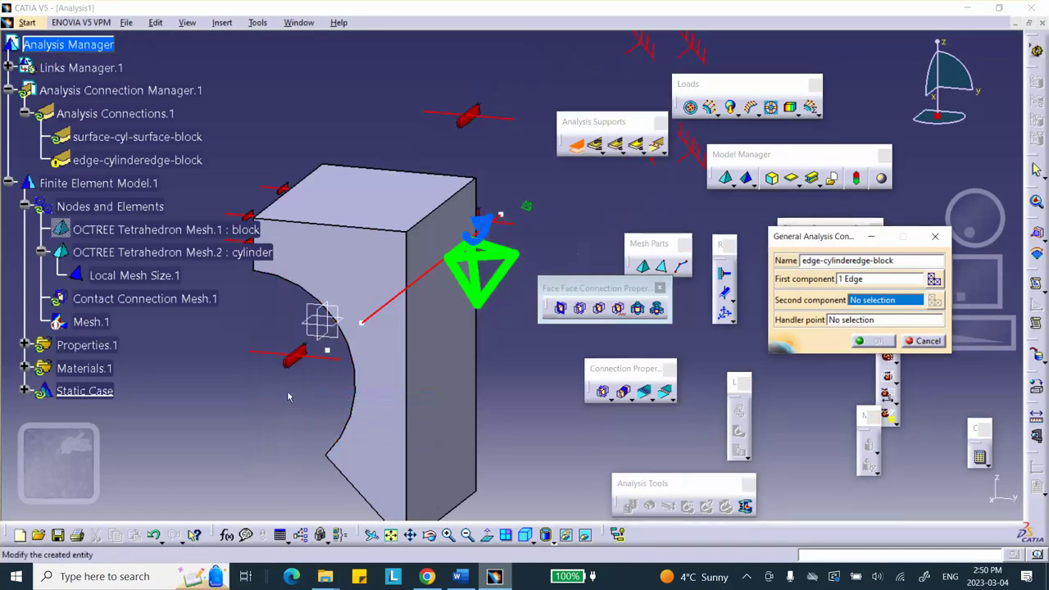
{"action": "left_click", "coordinate": [353, 388]}
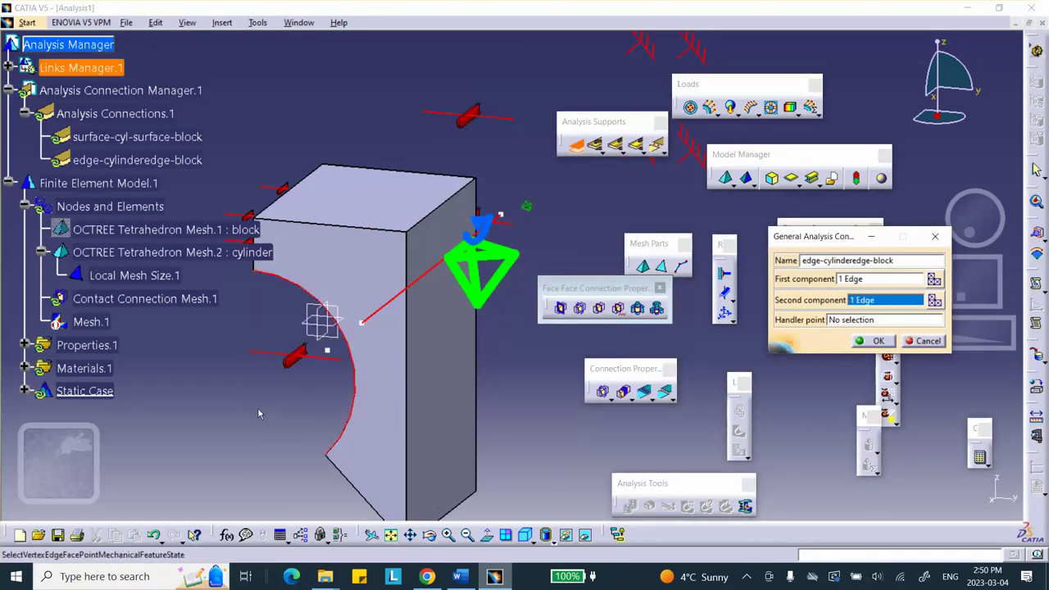
{"action": "left_click", "coordinate": [878, 341]}
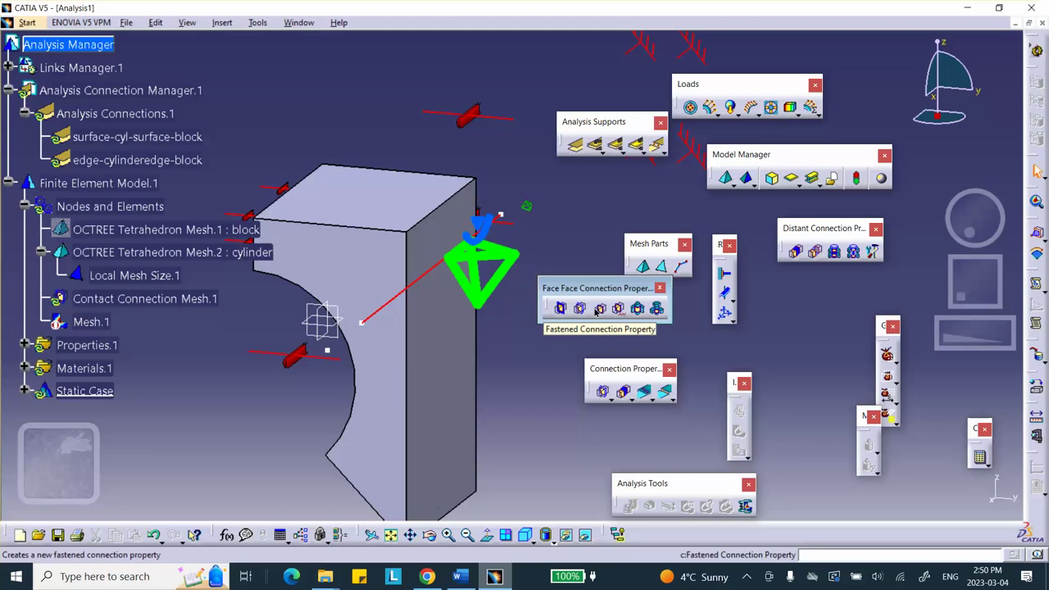
Apply a fastened connection property to edge-cylinderedge-block, creating Fastened Connection Mesh.1
{"action": "left_click", "coordinate": [597, 309]}
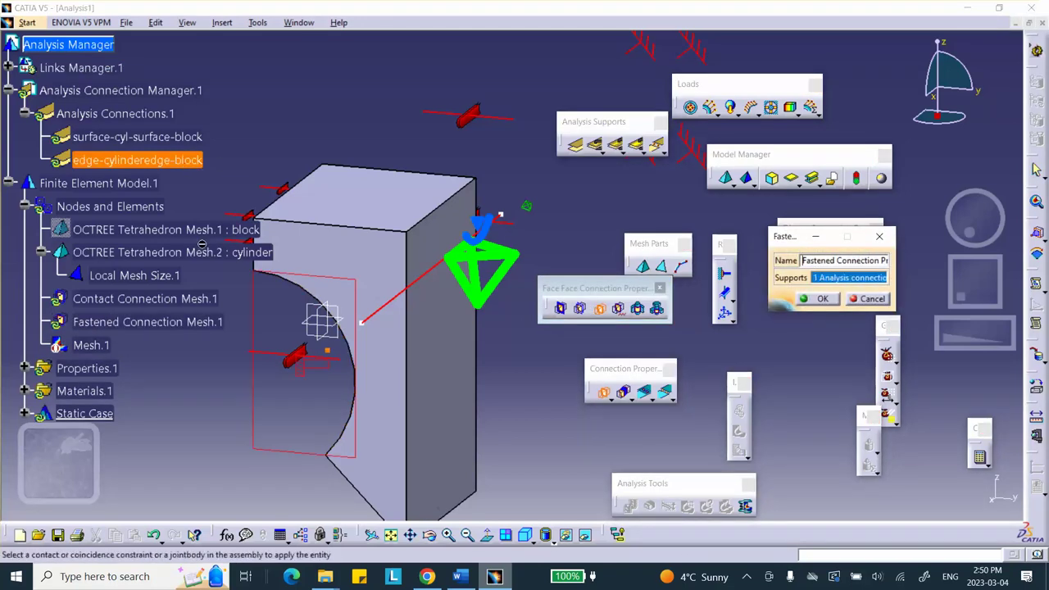
{"action": "left_click", "coordinate": [823, 299]}
{"action": "mouse_move", "coordinate": [350, 121]}
{"action": "middle_mouse_down"}
{"action": "mouse_move", "coordinate": [360, 64]}
{"action": "mouse_move", "coordinate": [336, 131]}
{"action": "middle_mouse_up"}
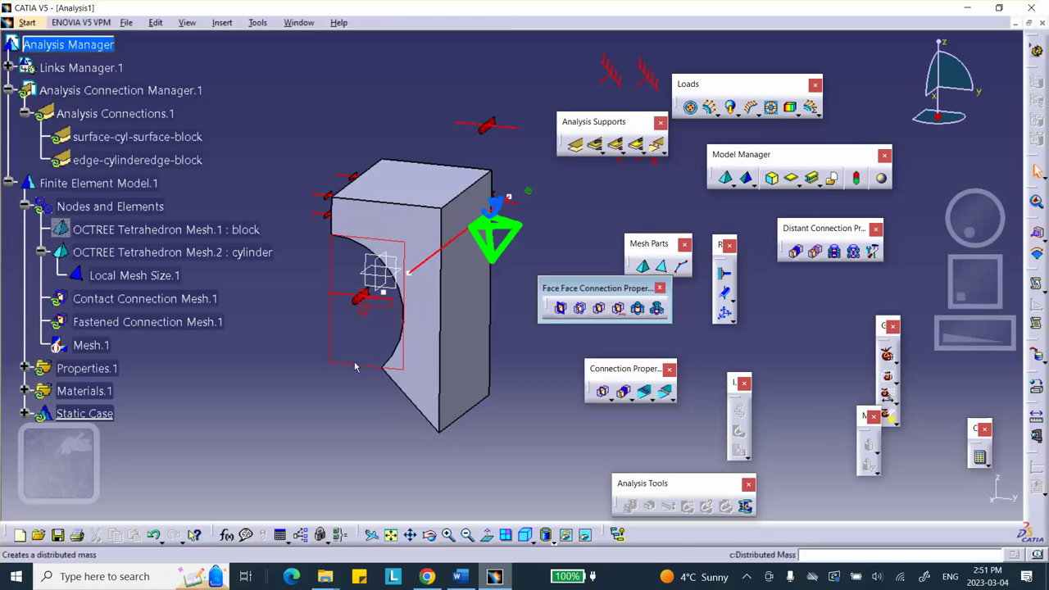
{"action": "middle_click_drag", "start_coordinate": [274, 371], "coordinate": [253, 351]}
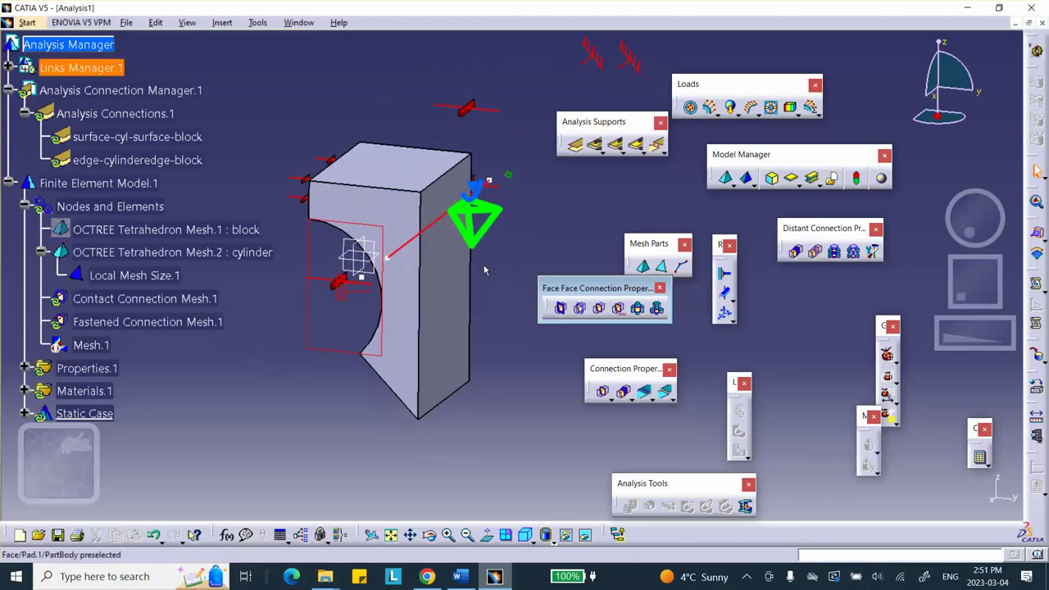
{"action": "middle_click_drag", "start_coordinate": [139, 229], "coordinate": [139, 331]}
{"action": "left_click", "coordinate": [58, 138]}
{"action": "scroll", "coordinate": [152, 113], "scroll_direction": "down", "scroll_amount": 2}
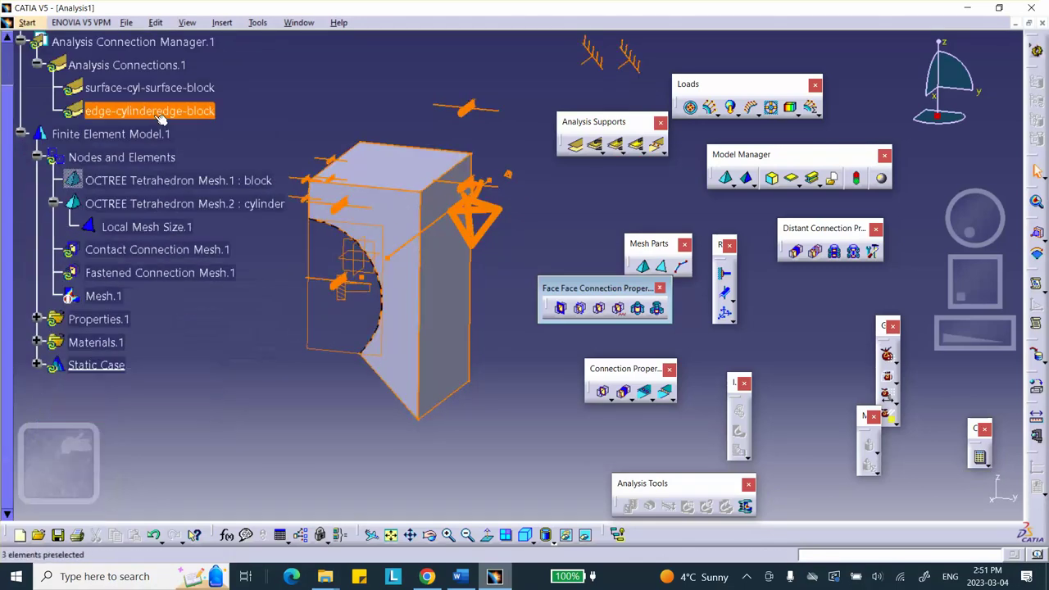
{"action": "left_click", "coordinate": [513, 430]}
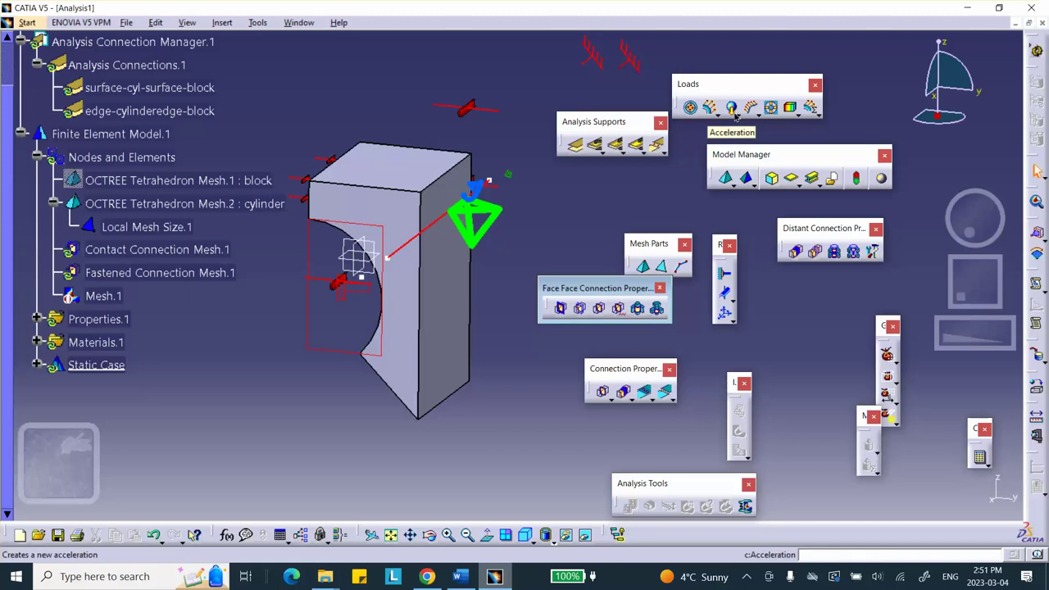
Create Temperature Field.1 on both OCTREE Tetrahedron Mesh parts and select its 0Kdeg temperature value
{"action": "left_click", "coordinate": [792, 108]}
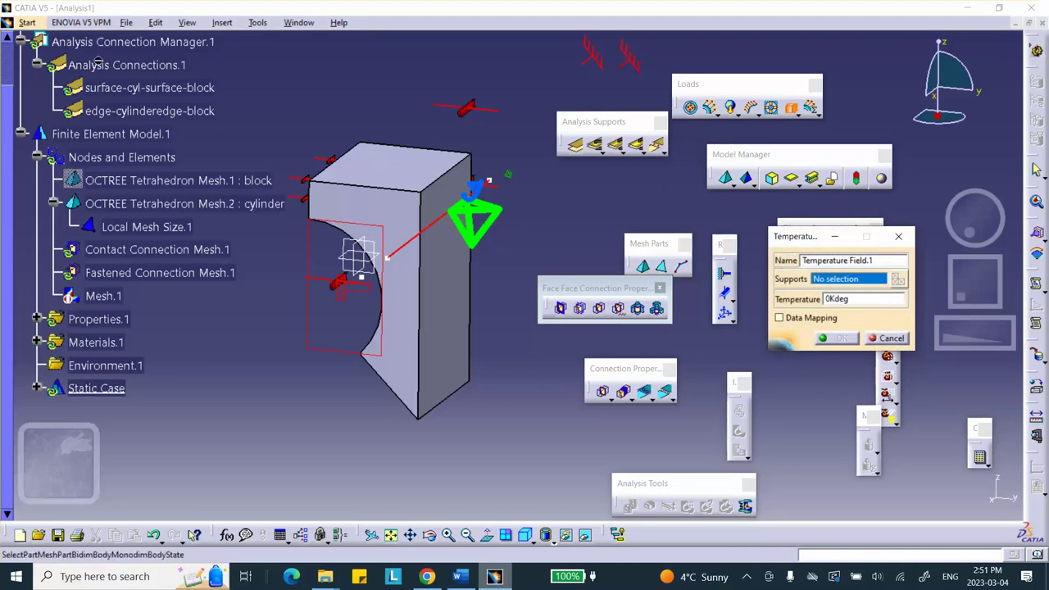
{"action": "scroll", "coordinate": [59, 141], "scroll_direction": "up", "scroll_amount": 3}
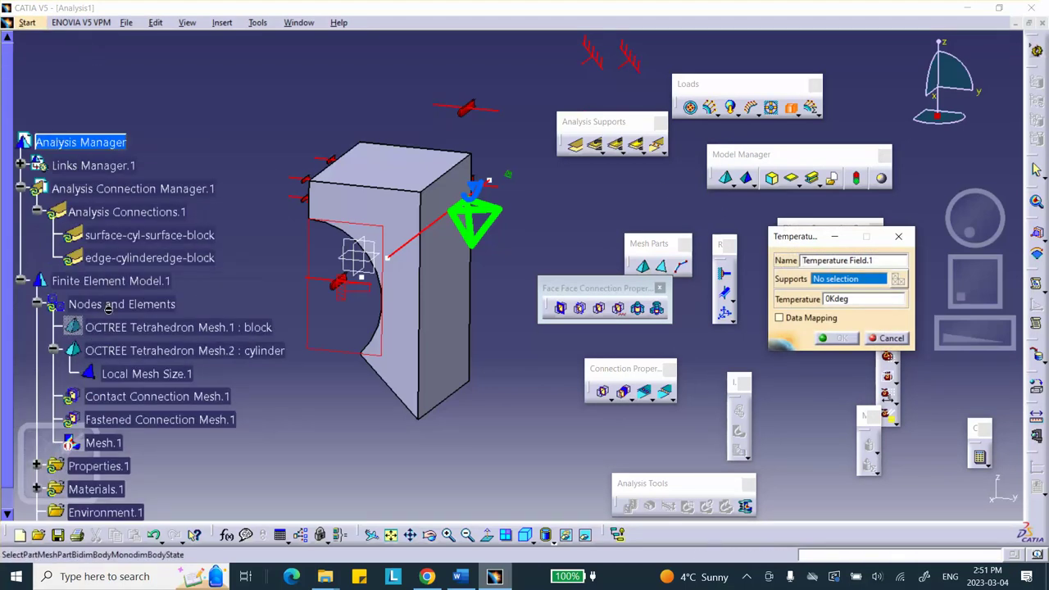
{"action": "scroll", "coordinate": [221, 188], "scroll_direction": "down", "scroll_amount": 2}
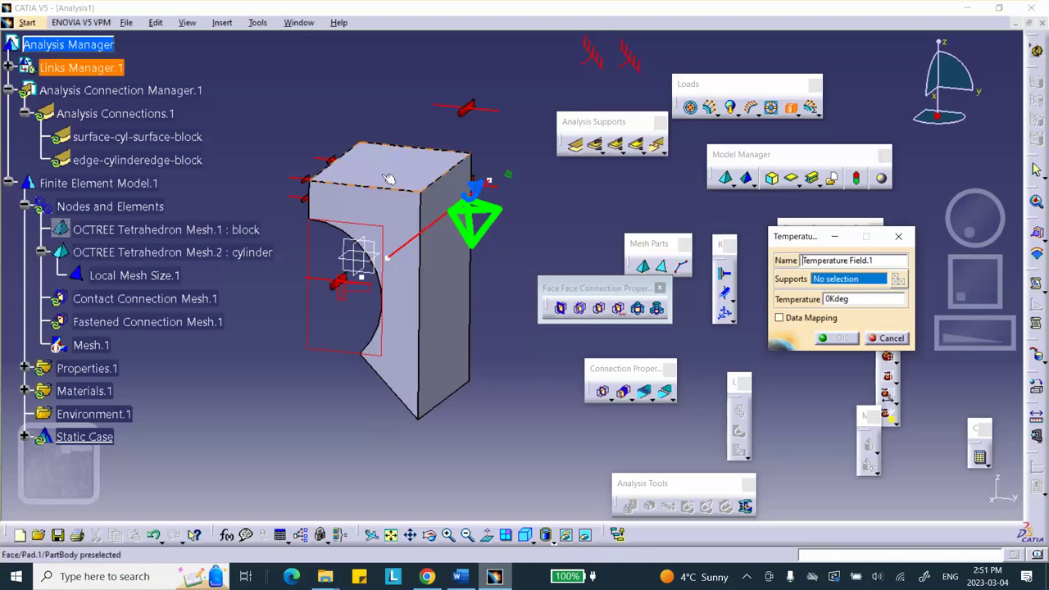
{"action": "left_click", "coordinate": [6, 69]}
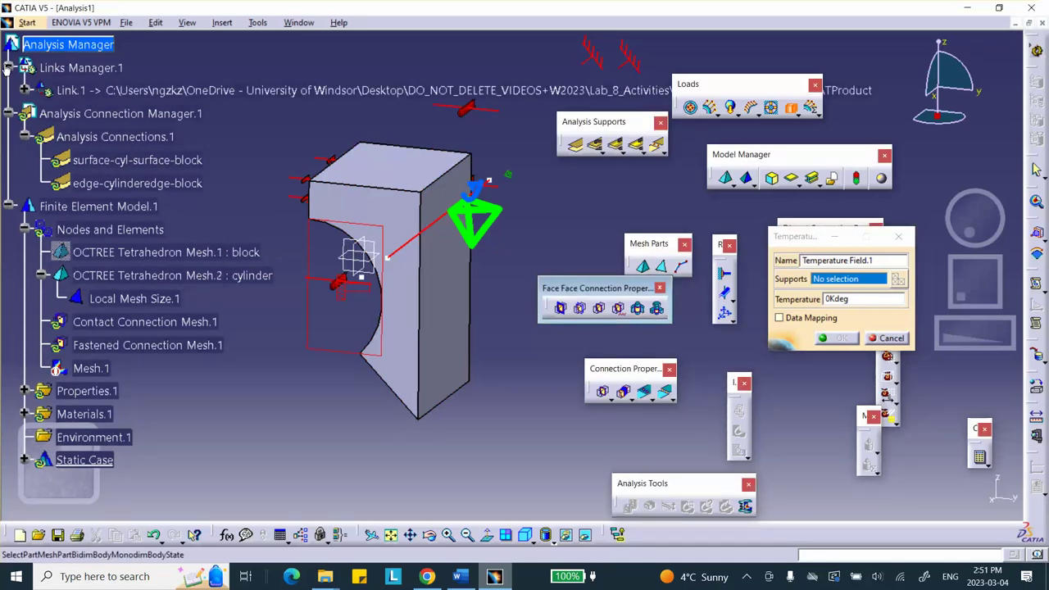
{"action": "left_click", "coordinate": [6, 67]}
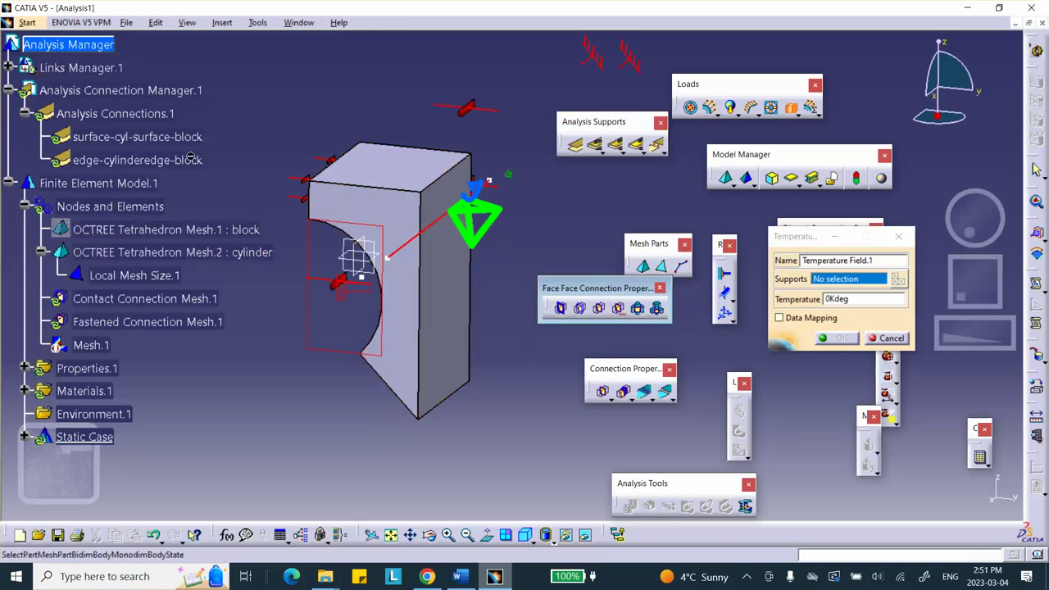
{"action": "left_click", "coordinate": [165, 230]}
{"action": "left_click", "coordinate": [166, 252]}
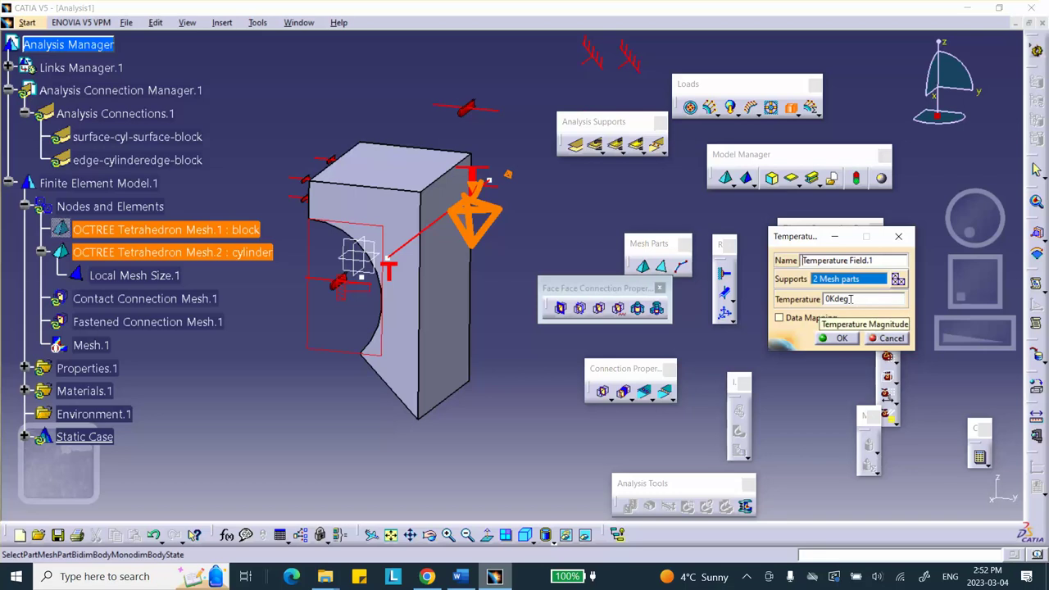
{"action": "double_click", "coordinate": [850, 299]}
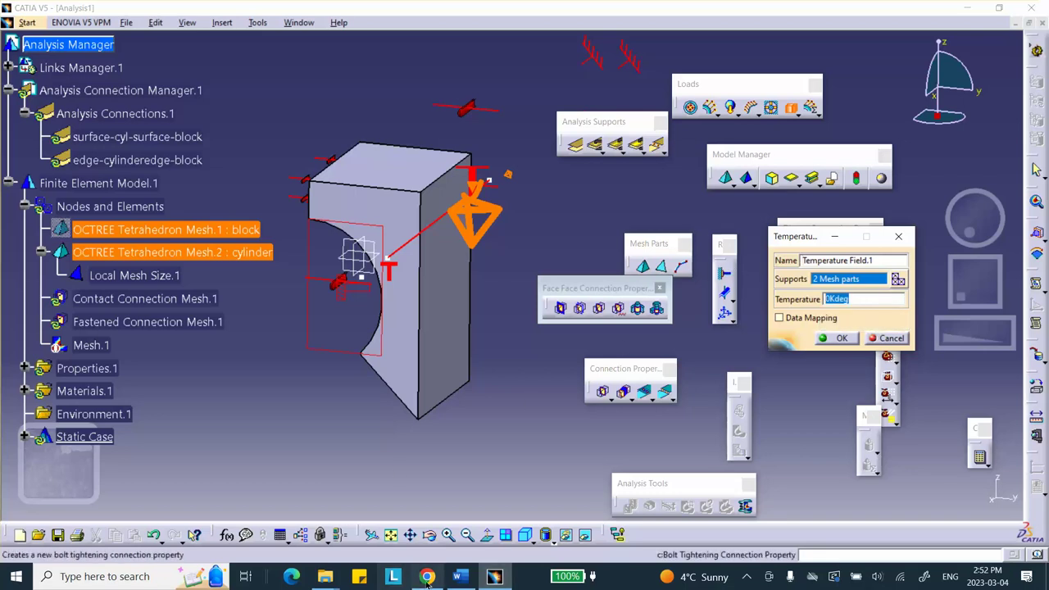
{"action": "left_click", "coordinate": [460, 576]}
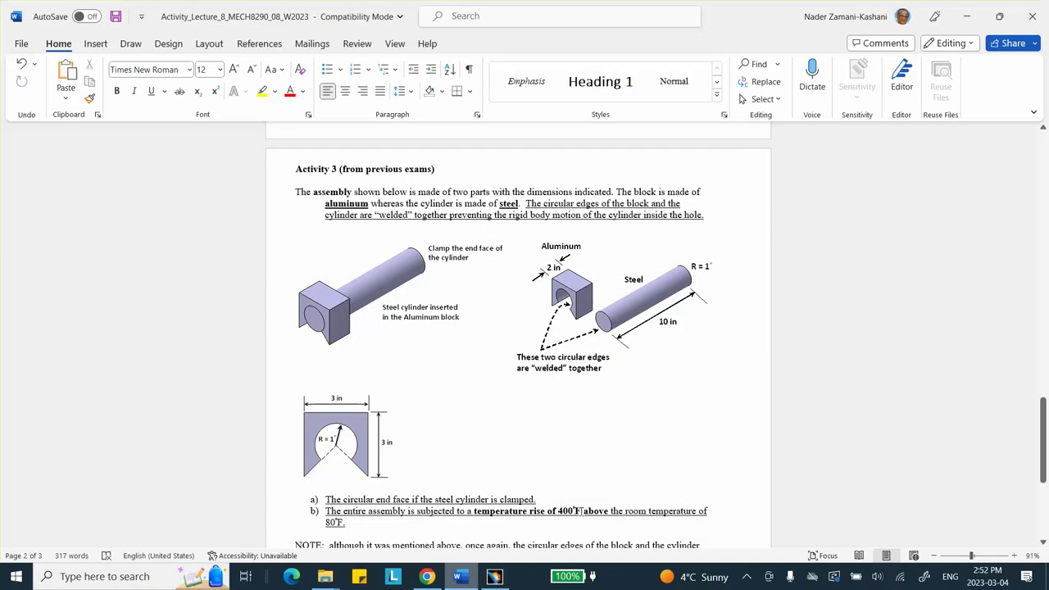
{"action": "left_click", "coordinate": [966, 16]}
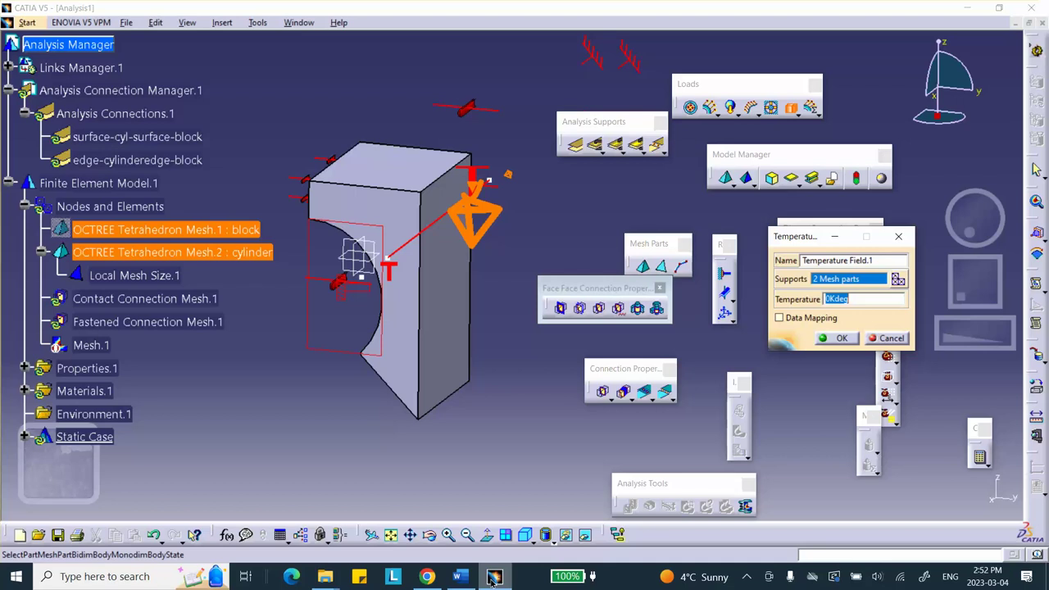
{"action": "left_click", "coordinate": [465, 578]}
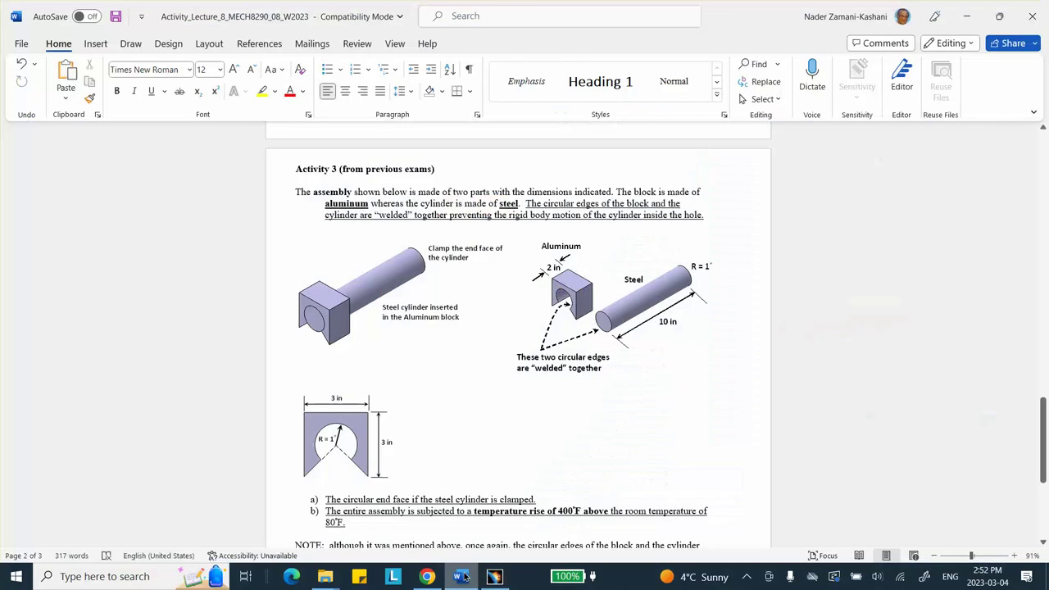
{"action": "left_click", "coordinate": [466, 579]}
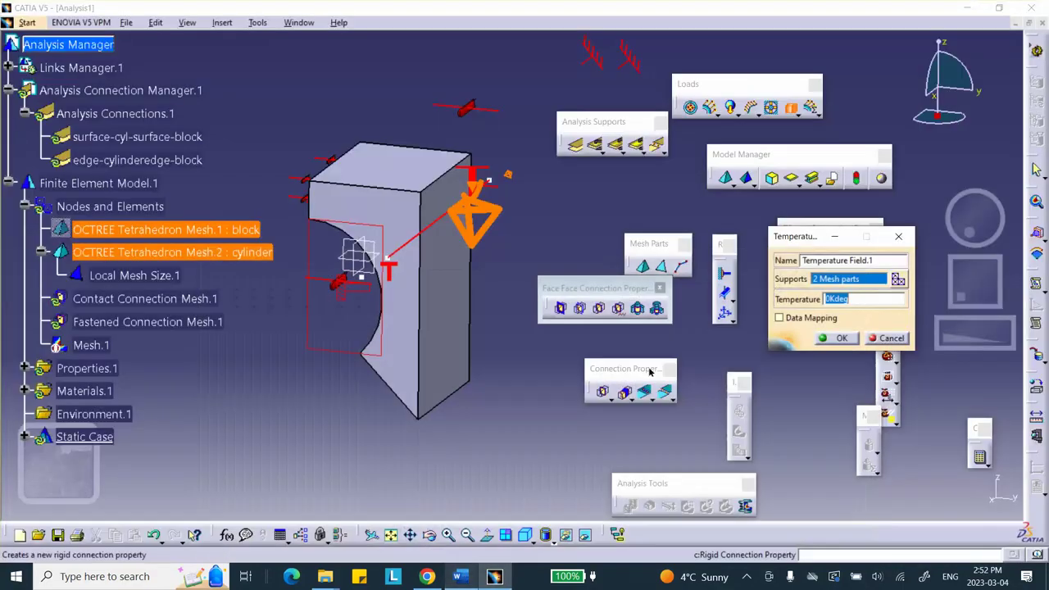
Enter 400F as the field temperature, converted to 477.594Kdeg, and confirm Temperature Field.1
{"action": "left_click", "coordinate": [830, 298]}
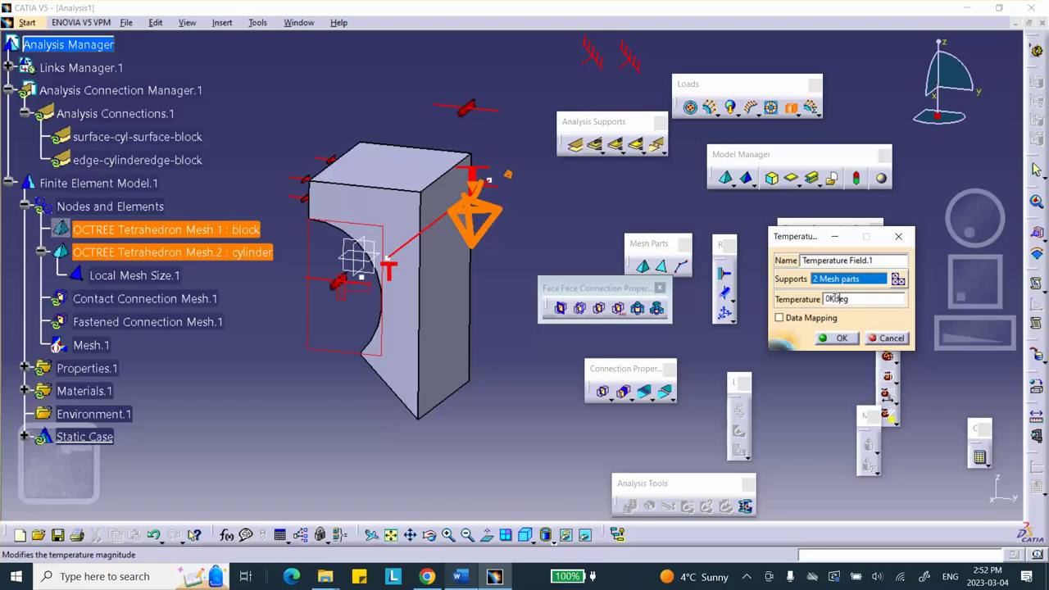
{"action": "key", "text": "BackSpace"}
{"action": "key", "text": "BackSpace"}
{"action": "type", "text": "400F"}
{"action": "left_click", "coordinate": [843, 339]}
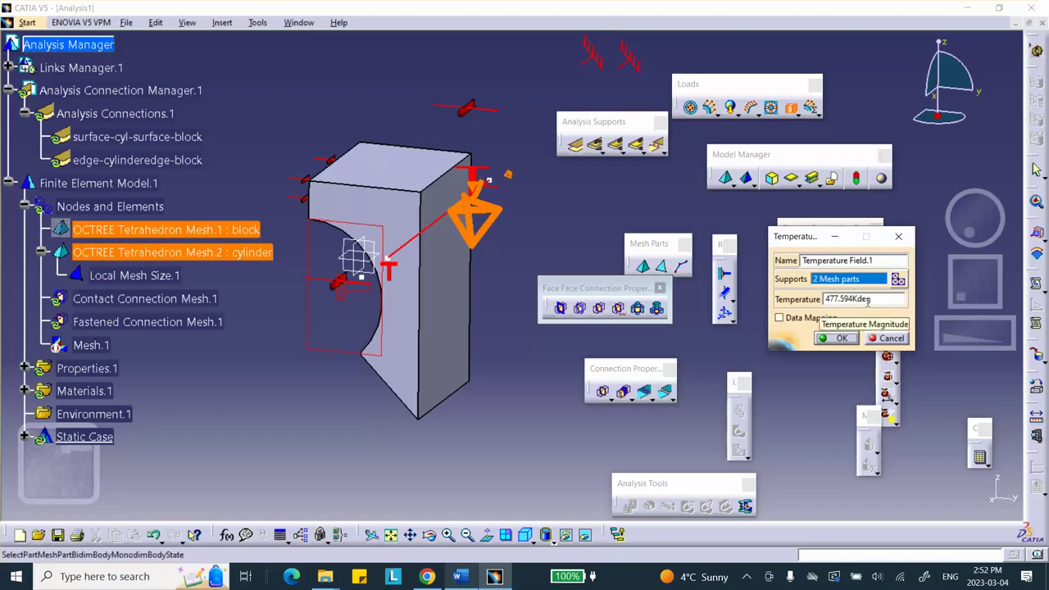
{"action": "left_click", "coordinate": [841, 339]}
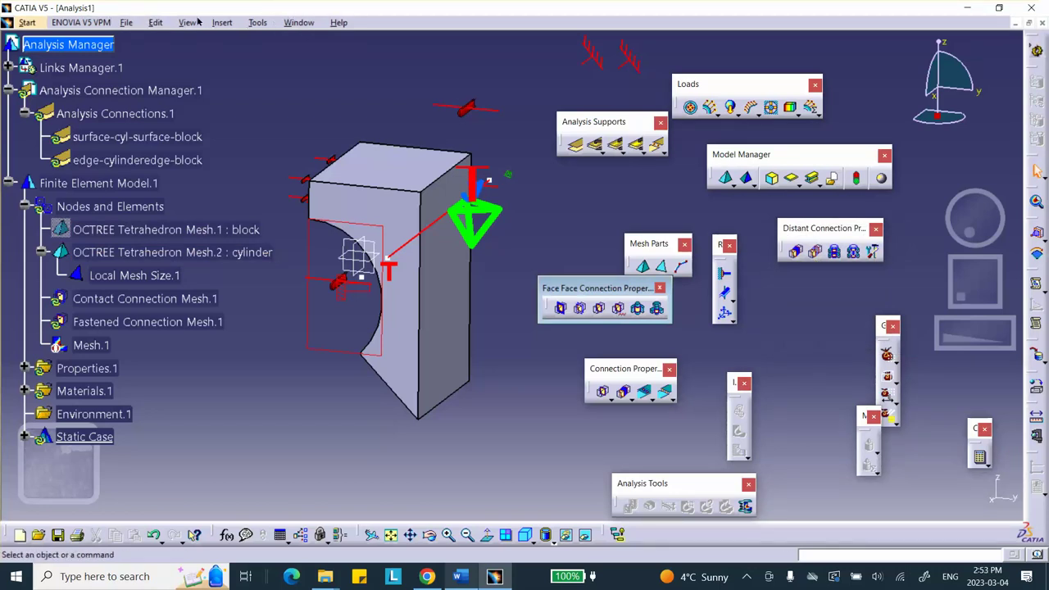
In Tools > Options units, set the Temperature unit to Fahrenheit degree (Fdeg)
{"action": "left_click", "coordinate": [253, 23]}
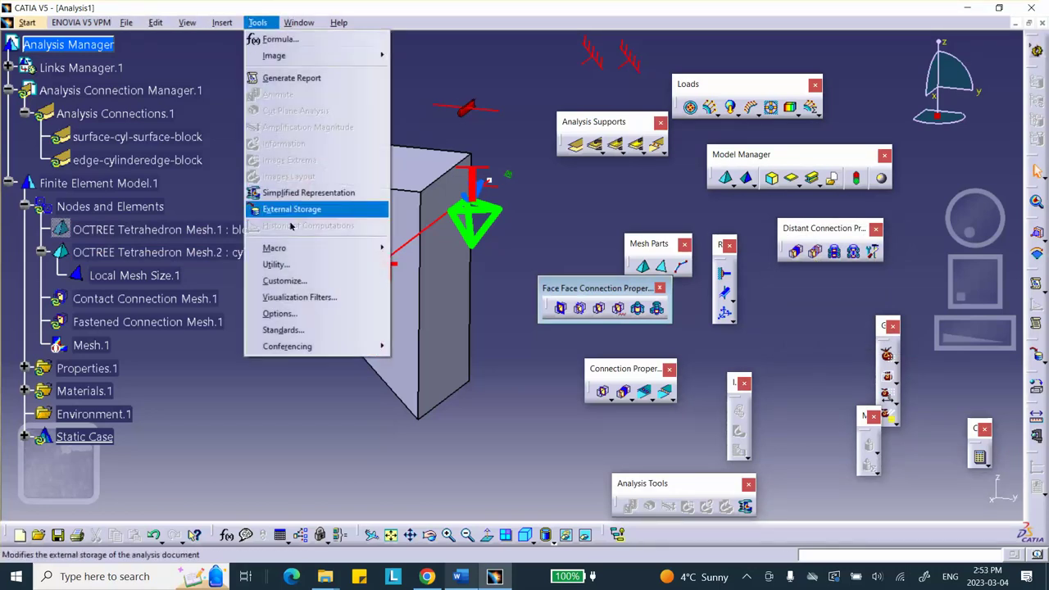
{"action": "left_click", "coordinate": [280, 313]}
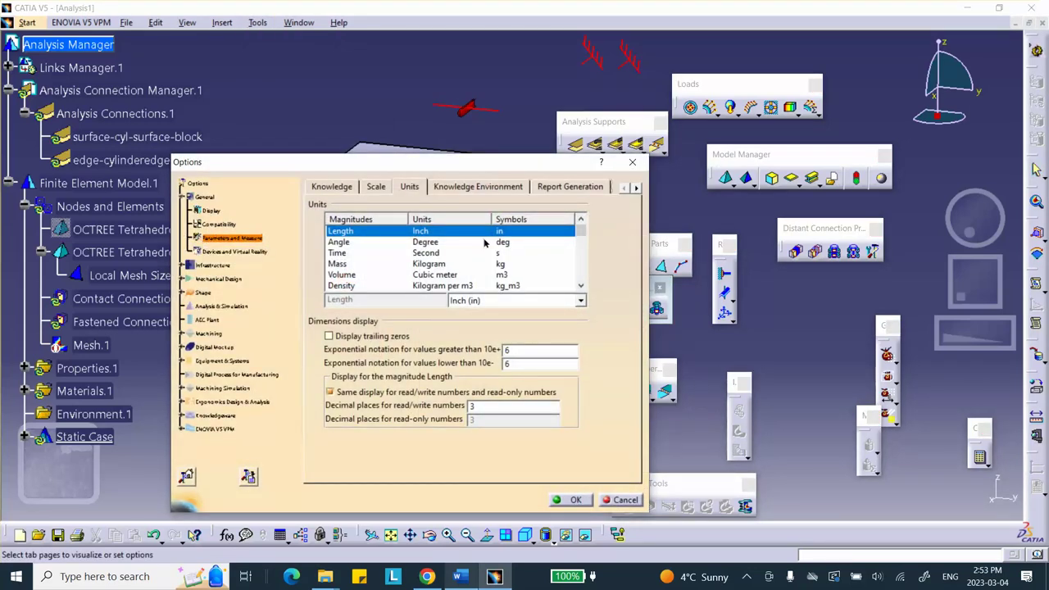
{"action": "left_click", "coordinate": [361, 220]}
{"action": "scroll", "coordinate": [366, 236], "scroll_direction": "down", "scroll_amount": 2}
{"action": "scroll", "coordinate": [365, 236], "scroll_direction": "down", "scroll_amount": 15}
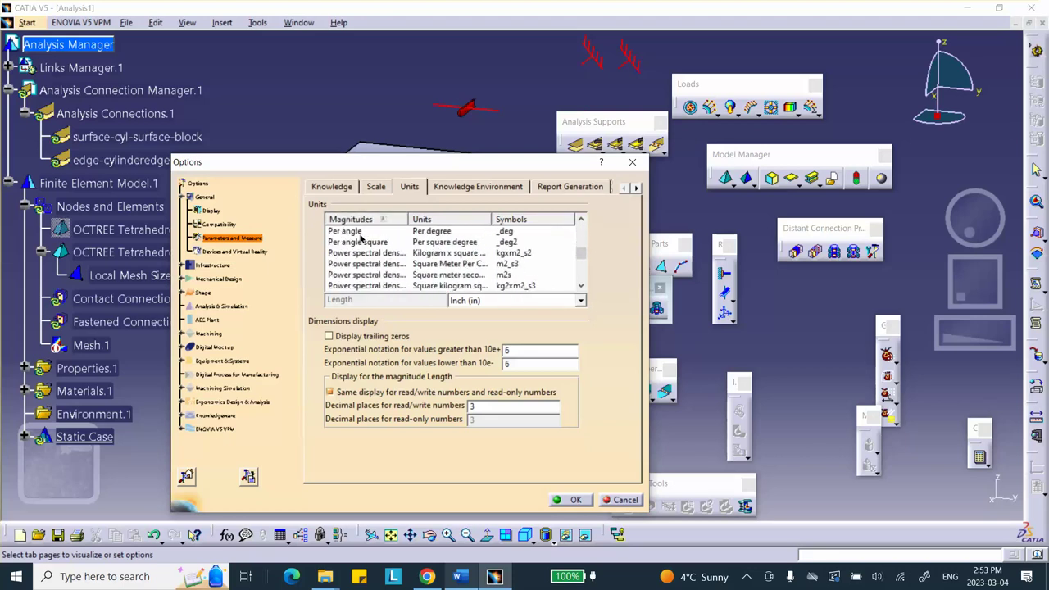
{"action": "scroll", "coordinate": [362, 242], "scroll_direction": "down", "scroll_amount": 15}
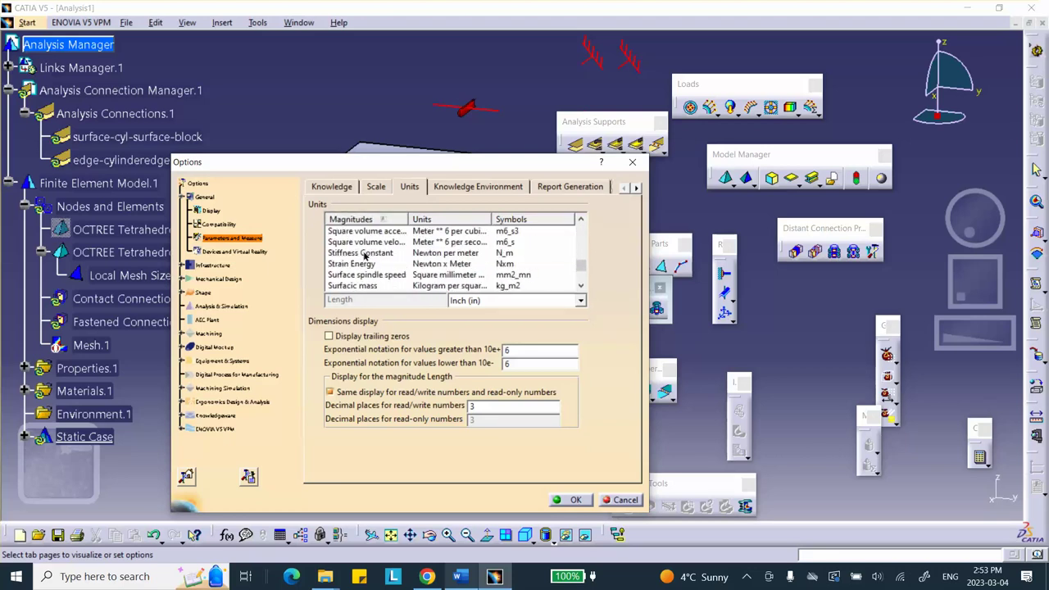
{"action": "scroll", "coordinate": [366, 257], "scroll_direction": "down", "scroll_amount": 3}
{"action": "left_click", "coordinate": [348, 264]}
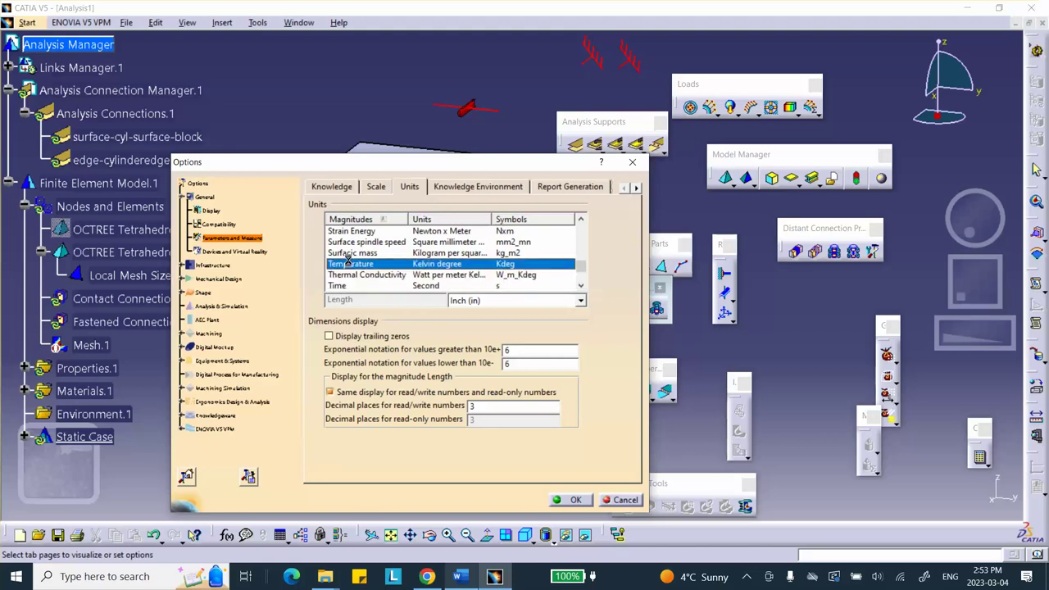
{"action": "left_click", "coordinate": [580, 301]}
{"action": "left_click", "coordinate": [563, 335]}
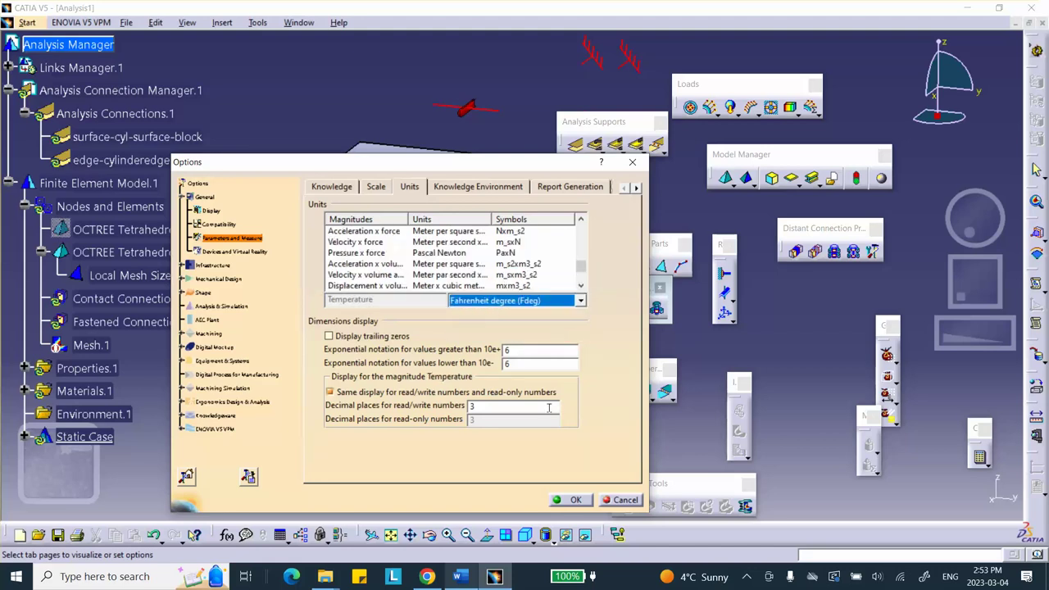
{"action": "left_click", "coordinate": [577, 500]}
Expand Static Case and Loads.1, then verify Temperature Field.1 reads 400Fdeg on both meshes
{"action": "scroll", "coordinate": [123, 270], "scroll_direction": "down", "scroll_amount": 3}
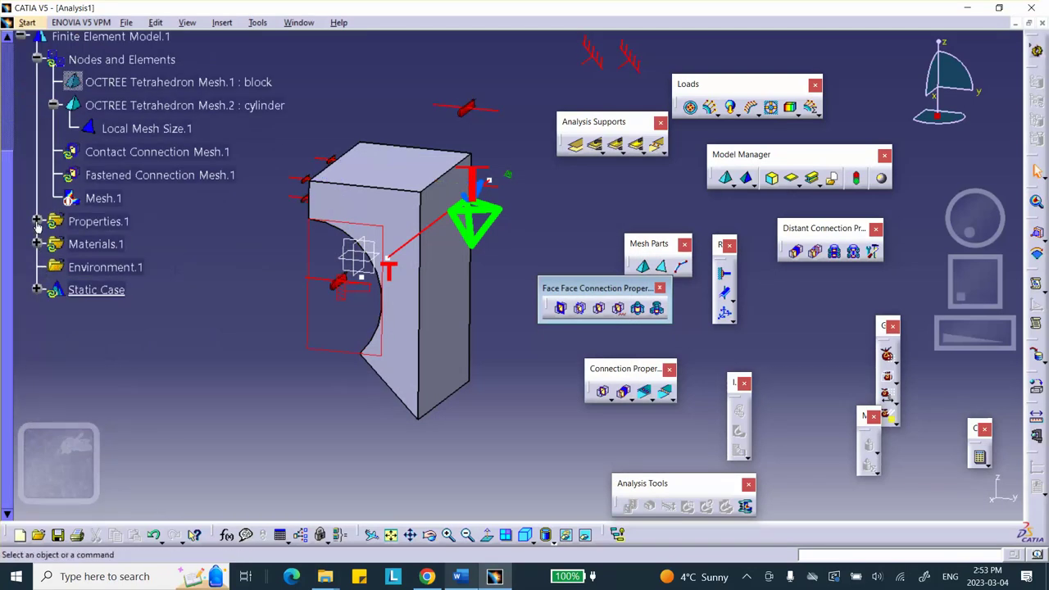
{"action": "scroll", "coordinate": [148, 220], "scroll_direction": "up", "scroll_amount": 1}
{"action": "scroll", "coordinate": [141, 221], "scroll_direction": "down", "scroll_amount": 1}
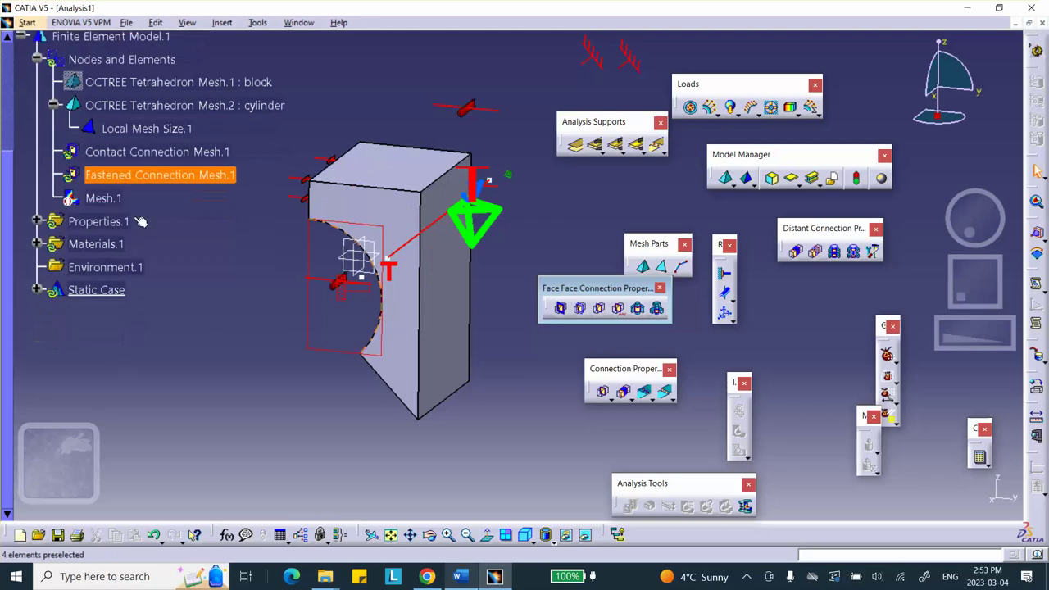
{"action": "left_click", "coordinate": [37, 290]}
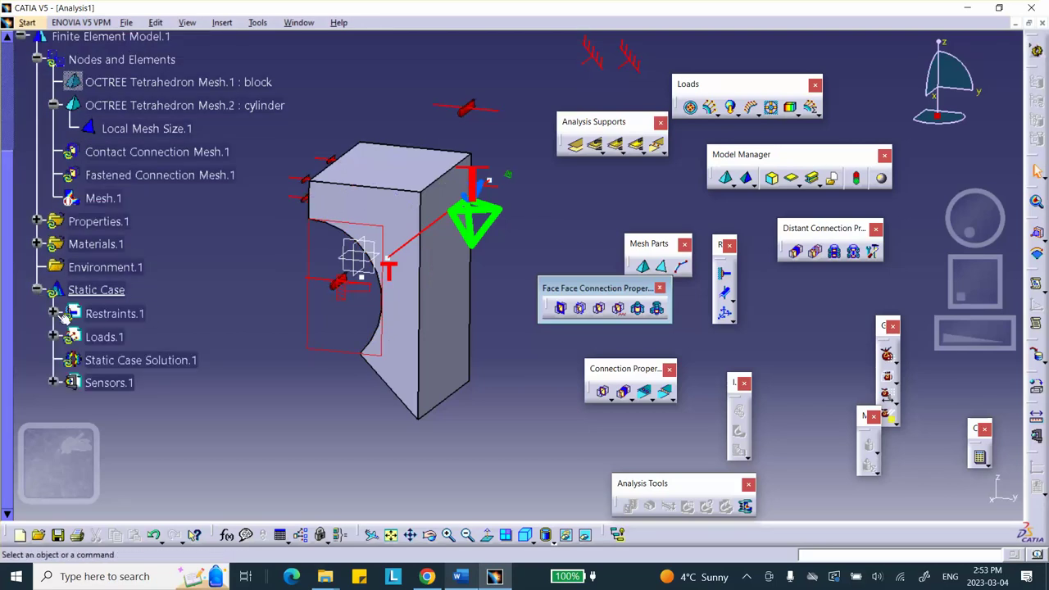
{"action": "left_click", "coordinate": [52, 337]}
{"action": "scroll", "coordinate": [180, 287], "scroll_direction": "down", "scroll_amount": 1}
{"action": "left_click", "coordinate": [144, 312]}
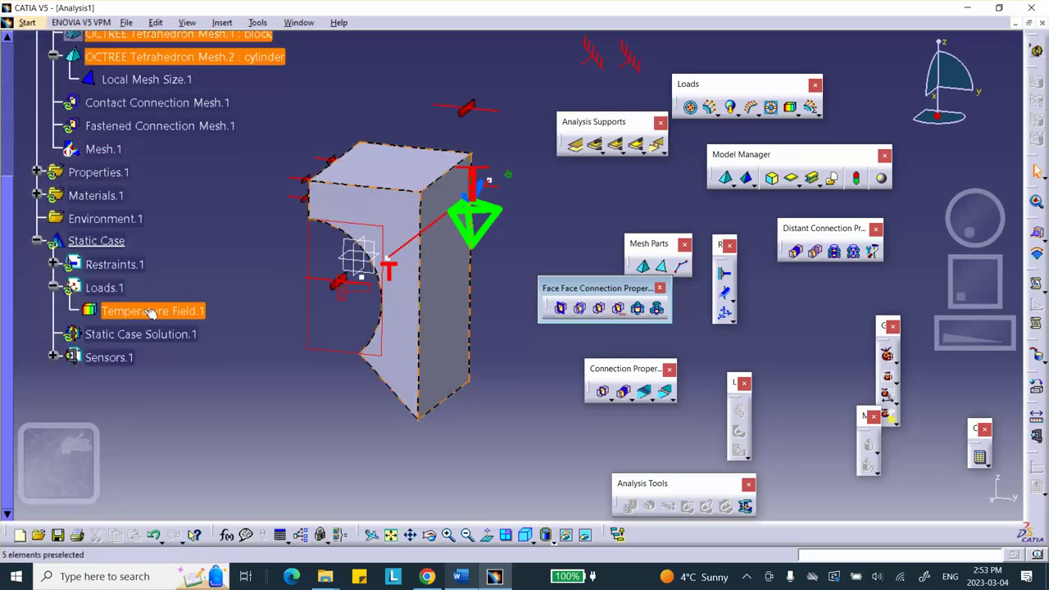
{"action": "double_click", "coordinate": [144, 312]}
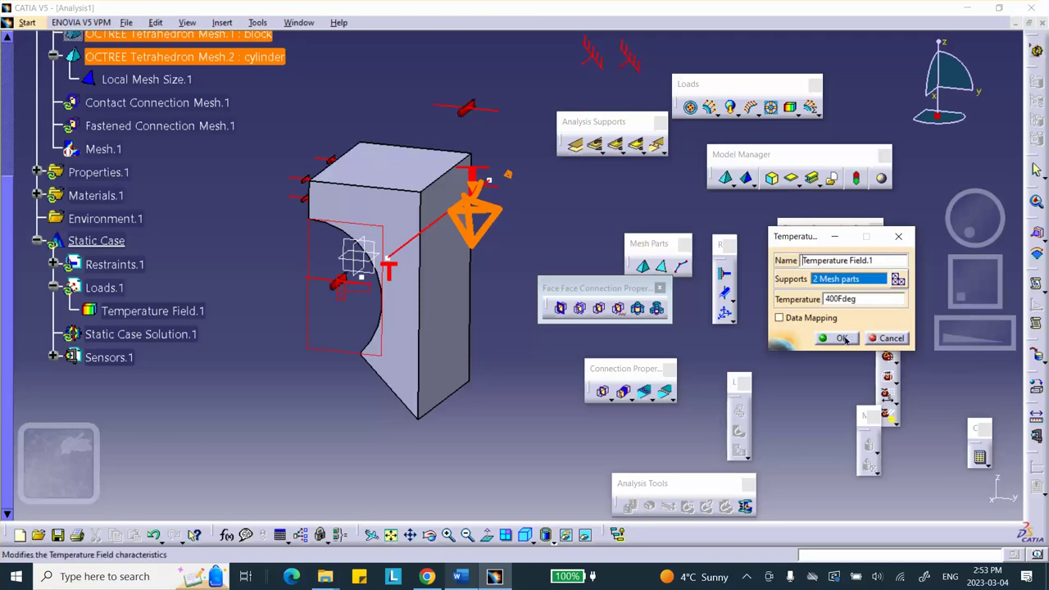
{"action": "left_click", "coordinate": [844, 339]}
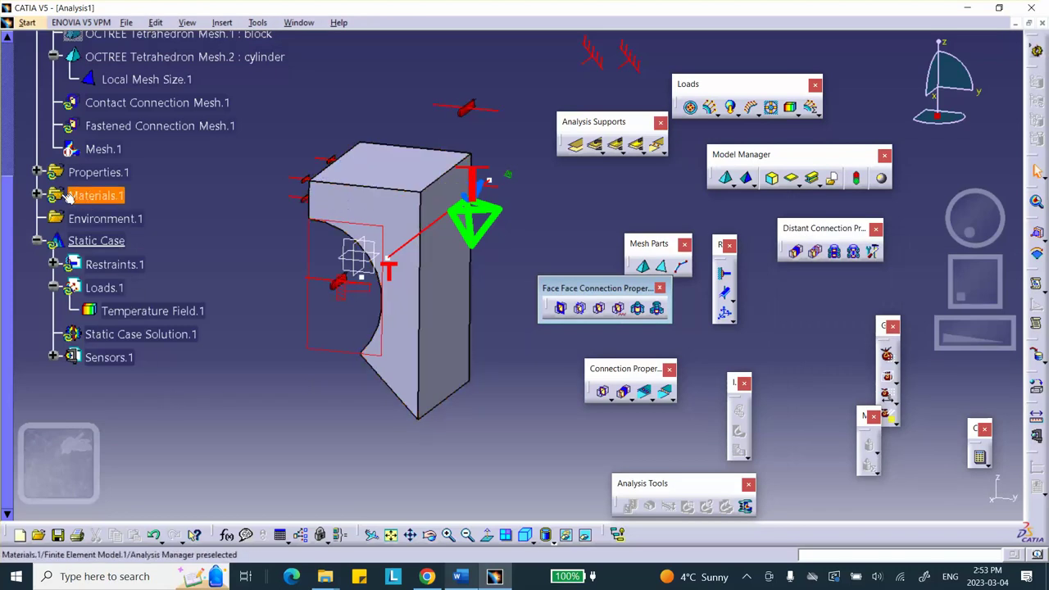
{"action": "left_click", "coordinate": [38, 173]}
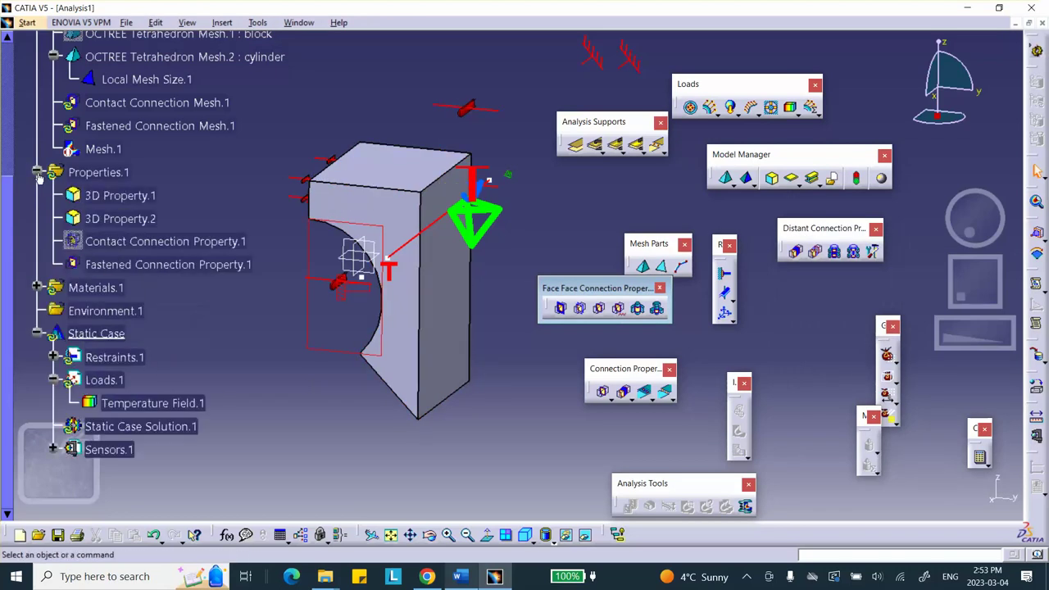
{"action": "left_click", "coordinate": [38, 173]}
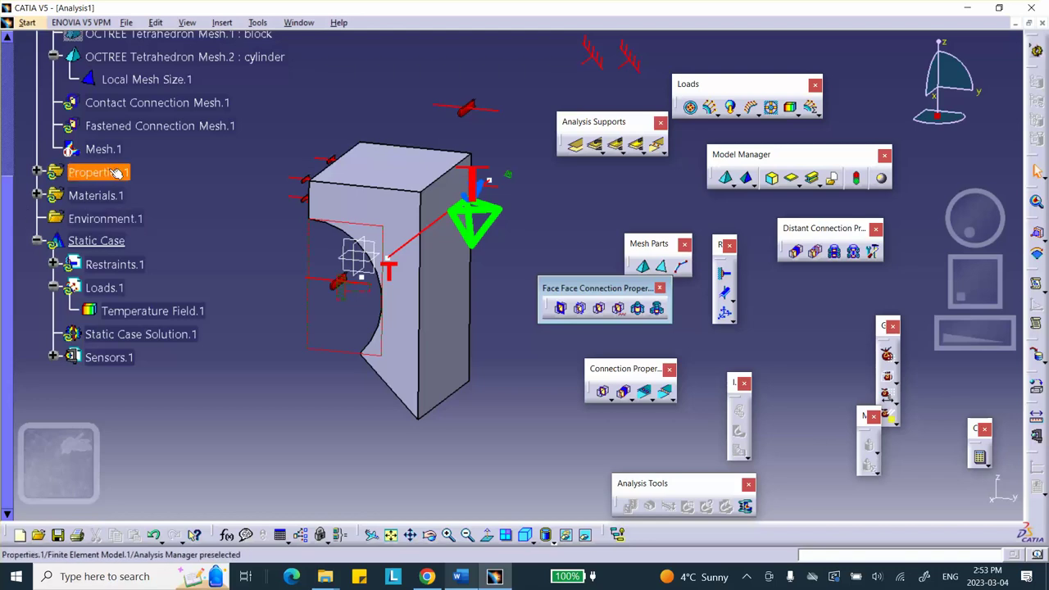
Change Environment.1's initial temperature from 68.018Fdeg to 80Fdeg
{"action": "double_click", "coordinate": [111, 224]}
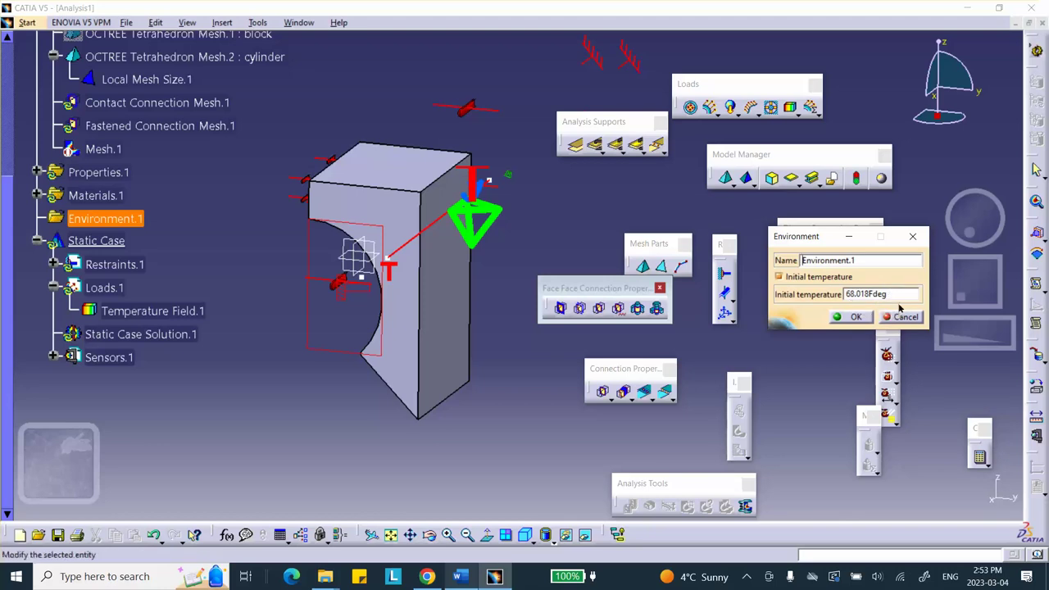
{"action": "double_click", "coordinate": [853, 294]}
{"action": "type", "text": "0"}
{"action": "left_click", "coordinate": [855, 317]}
Change Temperature Field.1 from 400Fdeg to 480Fdeg on both mesh parts
{"action": "left_click", "coordinate": [856, 318]}
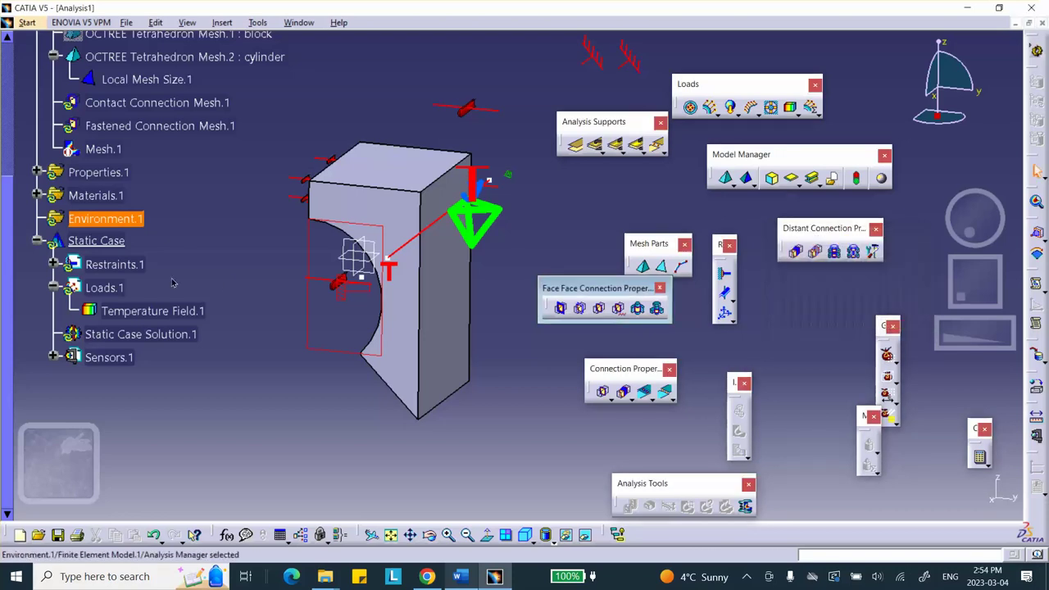
{"action": "double_click", "coordinate": [131, 309]}
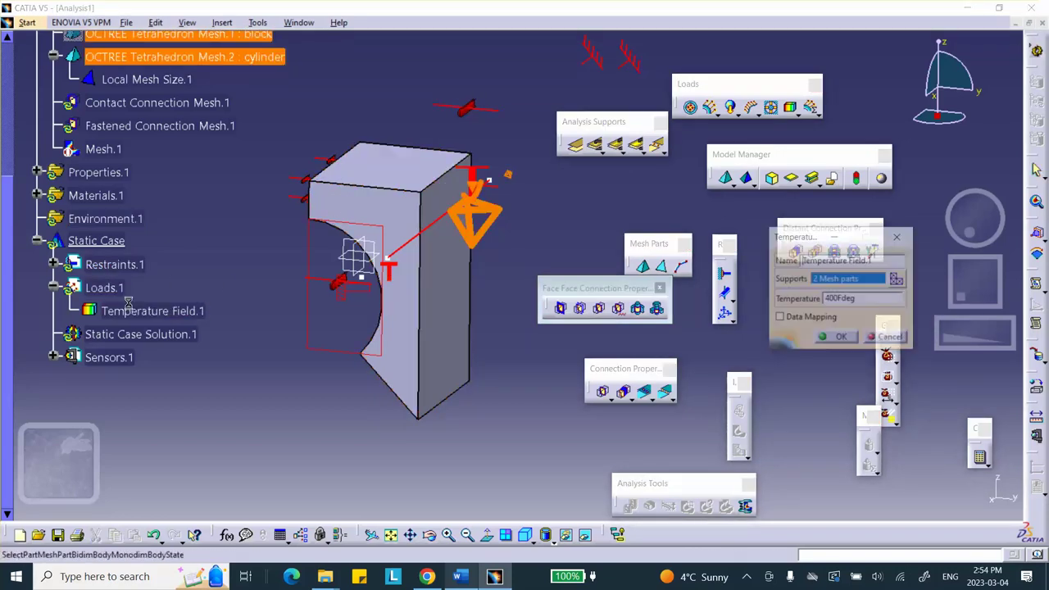
{"action": "double_click", "coordinate": [853, 298]}
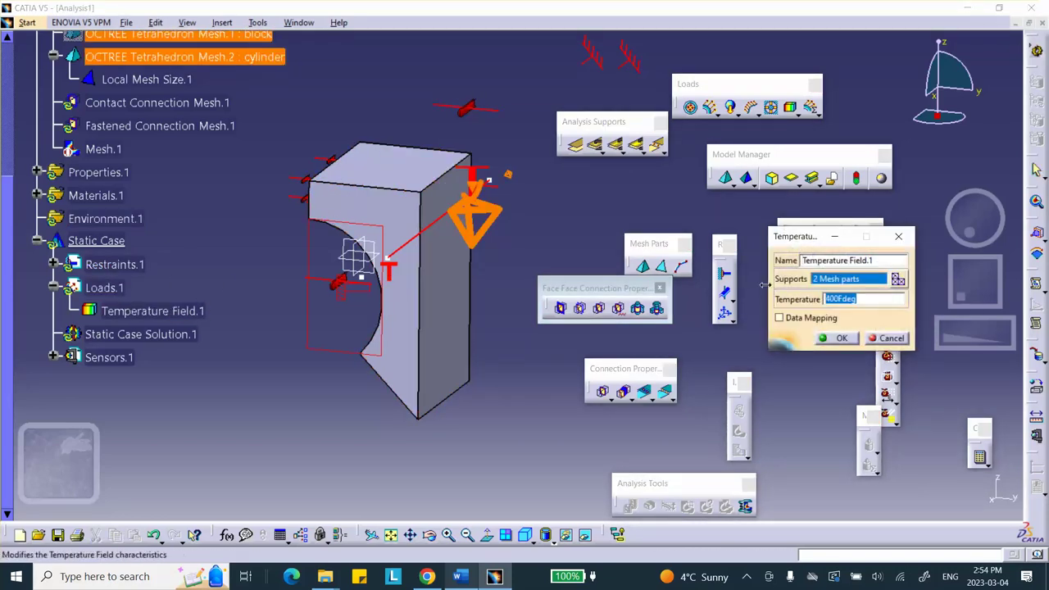
{"action": "type", "text": "480"}
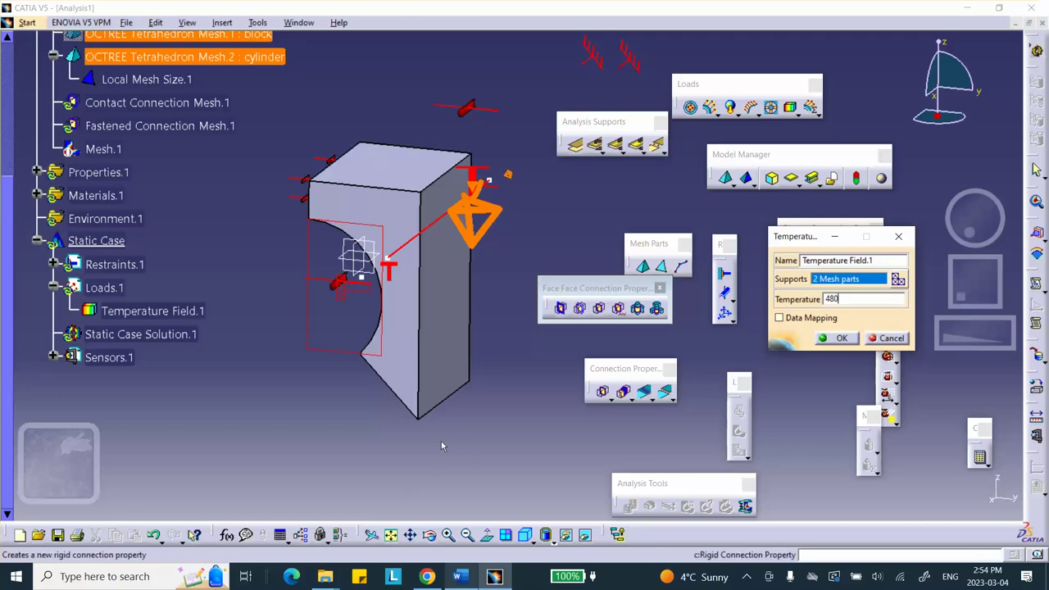
{"action": "type", "text": "Fdeg"}
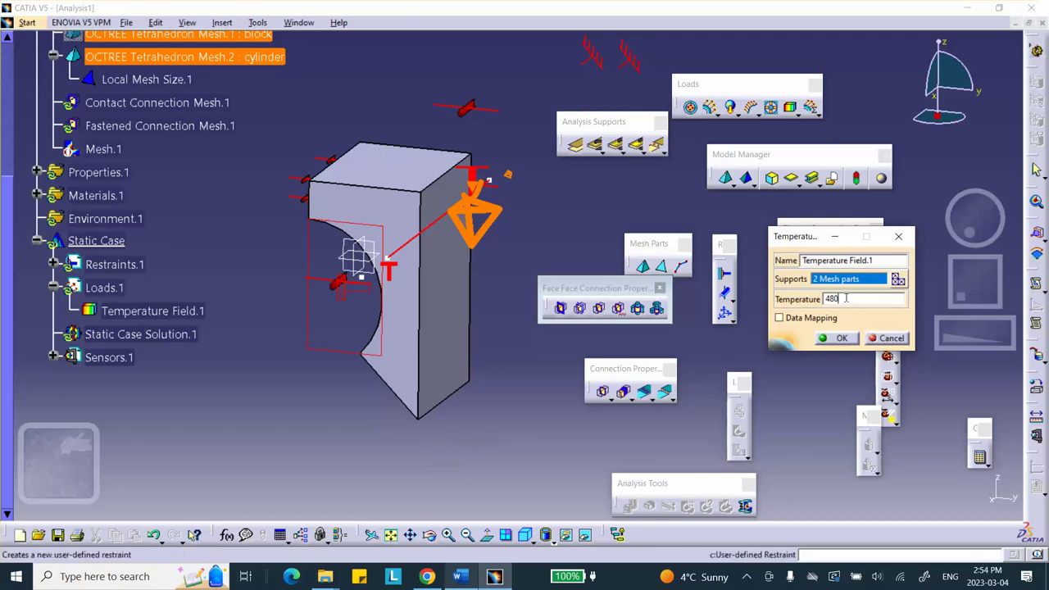
{"action": "left_click", "coordinate": [842, 338]}
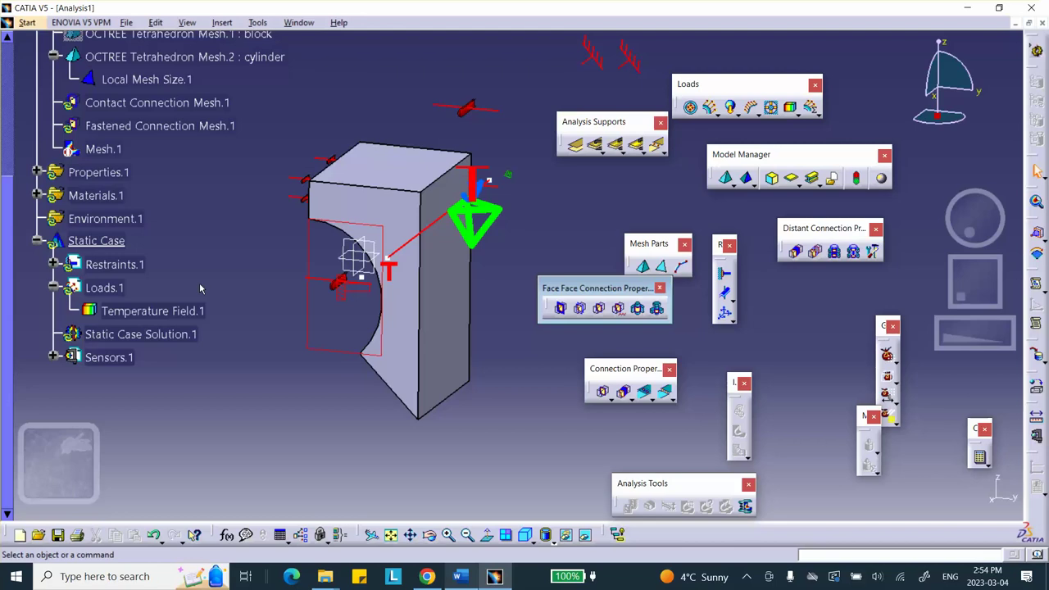
{"action": "scroll", "coordinate": [200, 288], "scroll_direction": "down", "scroll_amount": 3}
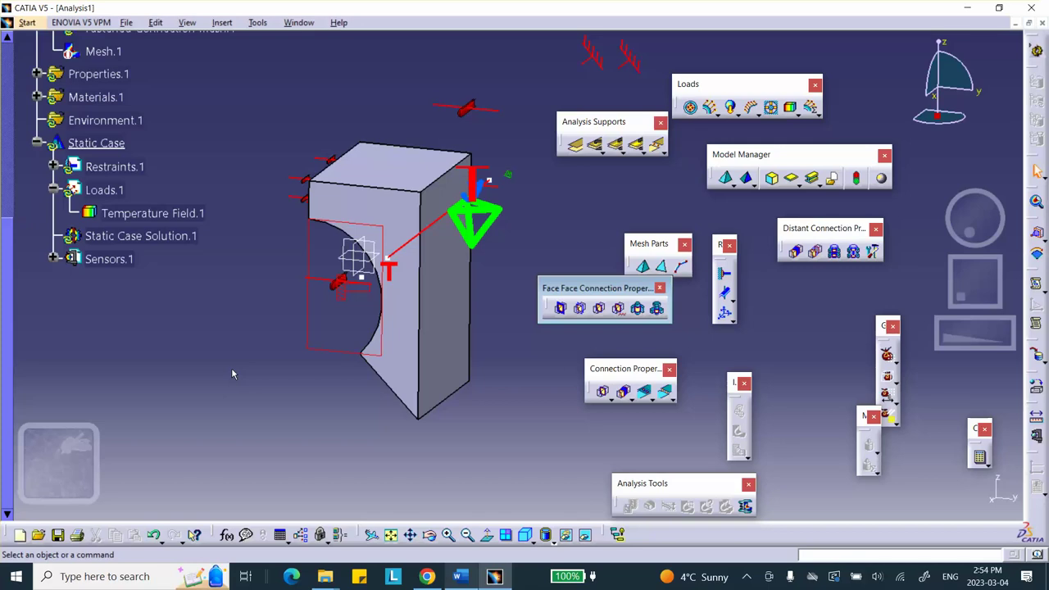
In File > Save Management, choose Save As for Analysis1.CATAnalysis
{"action": "left_click", "coordinate": [134, 534]}
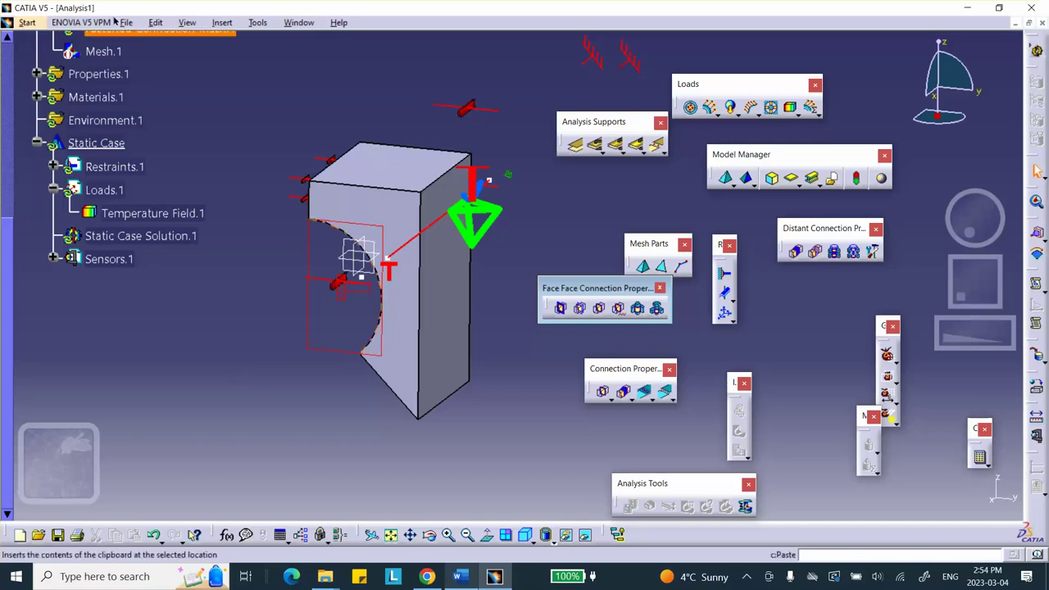
{"action": "left_click", "coordinate": [127, 22]}
{"action": "left_click", "coordinate": [229, 174]}
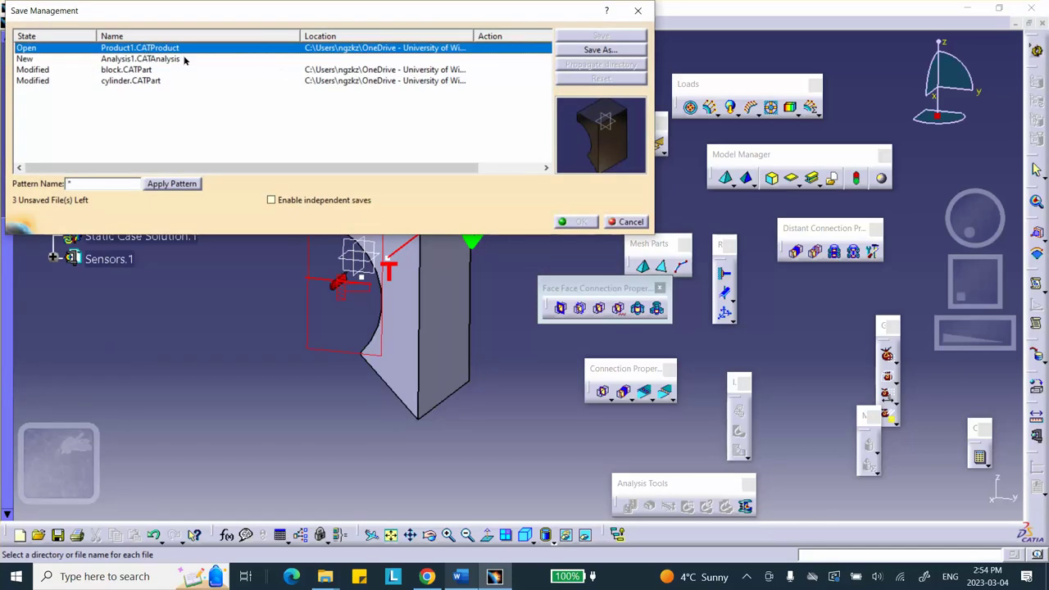
{"action": "left_click", "coordinate": [174, 59]}
{"action": "left_click", "coordinate": [592, 50]}
Save Analysis1 in Desktop > DO_NOT_DELETE_VIDEOS+W2023 > Lab_8_Activities > Lab_8_Activity_3, saving all files
{"action": "left_click", "coordinate": [91, 100]}
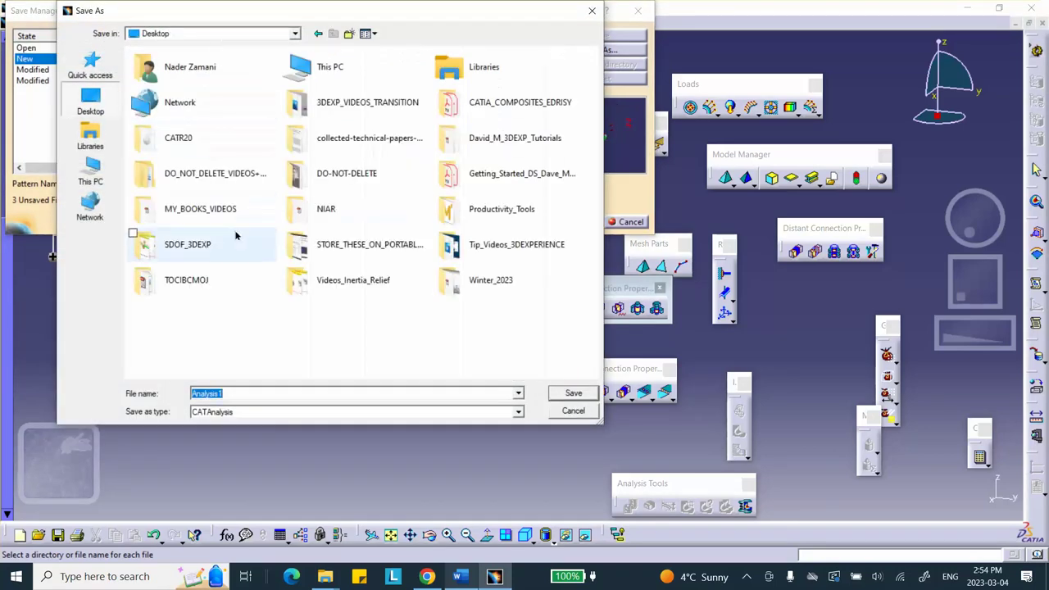
{"action": "double_click", "coordinate": [206, 172]}
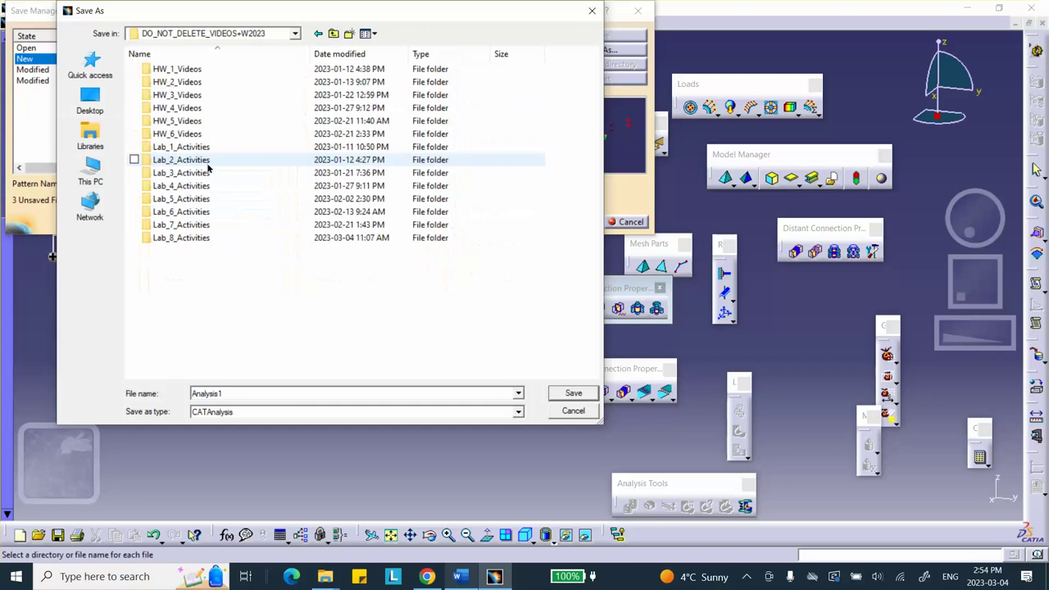
{"action": "double_click", "coordinate": [181, 238]}
{"action": "double_click", "coordinate": [198, 96]}
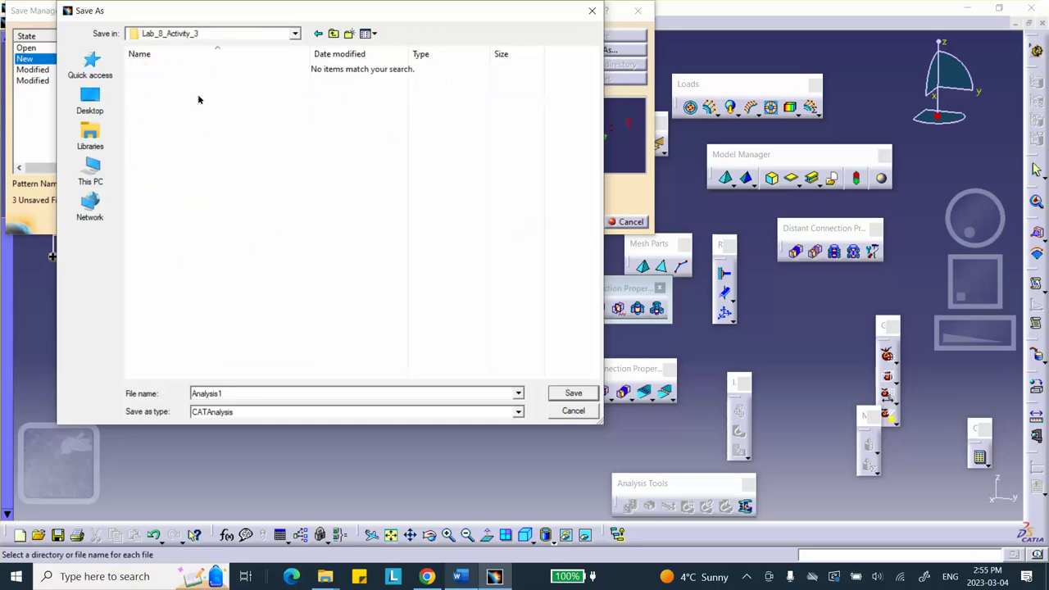
{"action": "double_click", "coordinate": [224, 393]}
{"action": "left_click", "coordinate": [227, 394]}
{"action": "left_click", "coordinate": [565, 397]}
{"action": "left_click", "coordinate": [569, 219]}
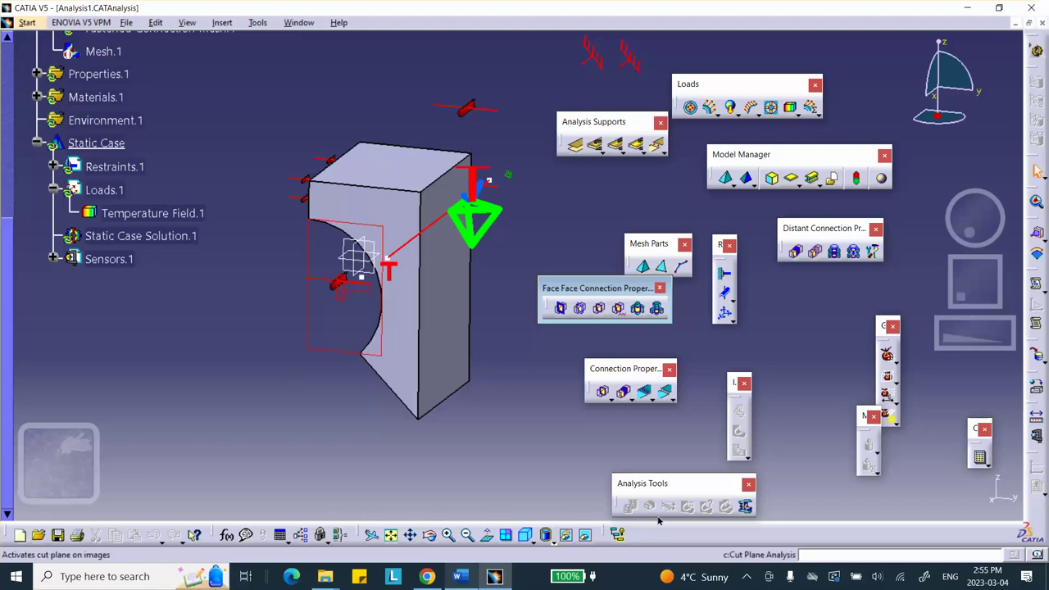
Compute the whole Static Case and dismiss the rotation constraints warning
{"action": "left_click", "coordinate": [981, 457]}
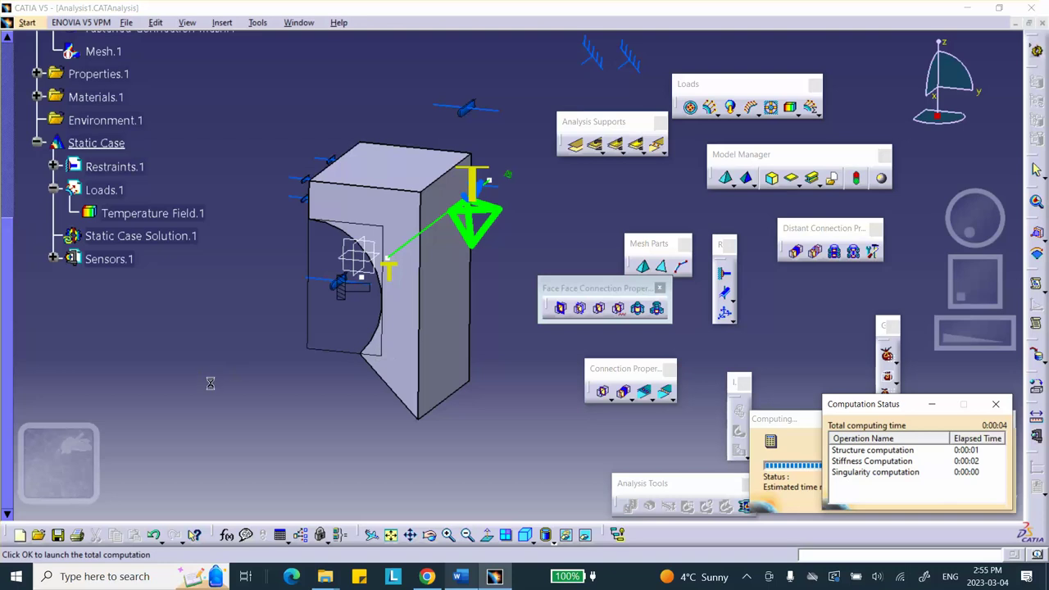
{"action": "left_click", "coordinate": [732, 492]}
Accept the resource estimate so the Static Case computation runs to completion
{"action": "left_click", "coordinate": [859, 356]}
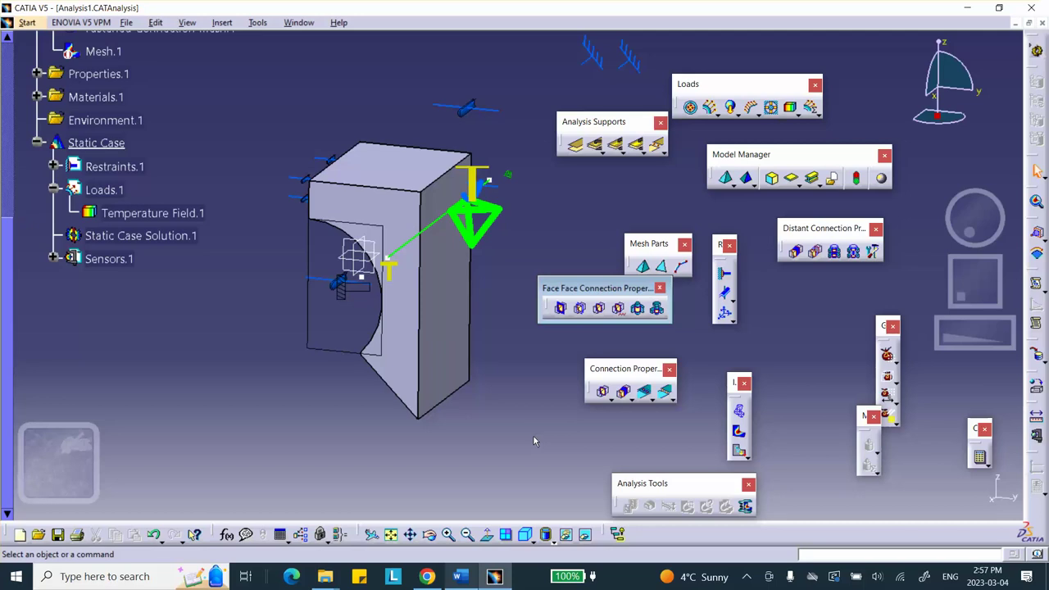
Show the Deformed mesh.1 image, then play, pause and close its deformation animation
{"action": "left_click", "coordinate": [739, 412]}
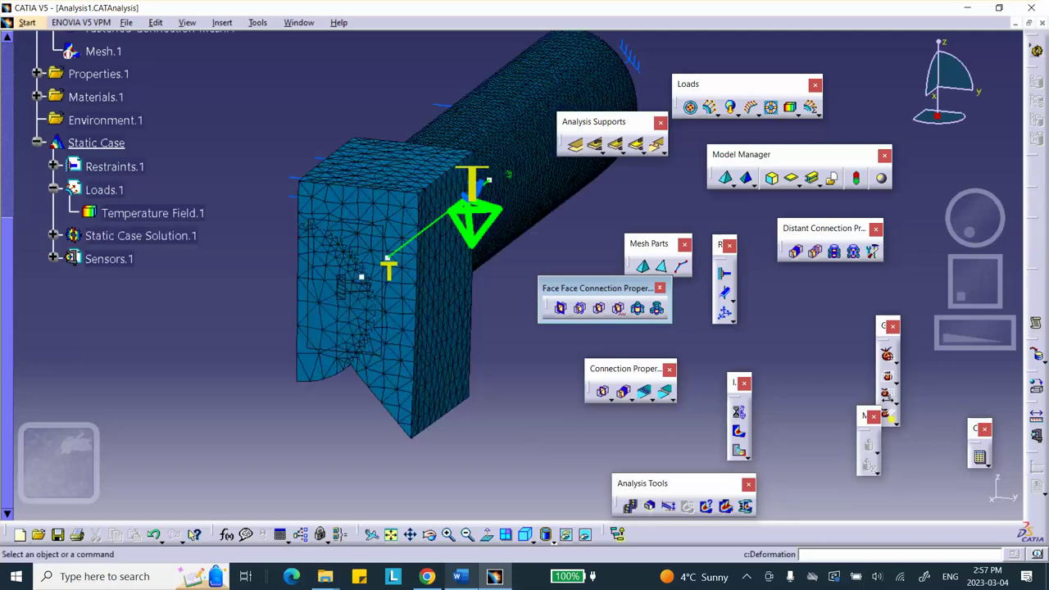
{"action": "middle_click_drag", "start_coordinate": [543, 336], "coordinate": [471, 345]}
{"action": "left_click", "coordinate": [630, 506]}
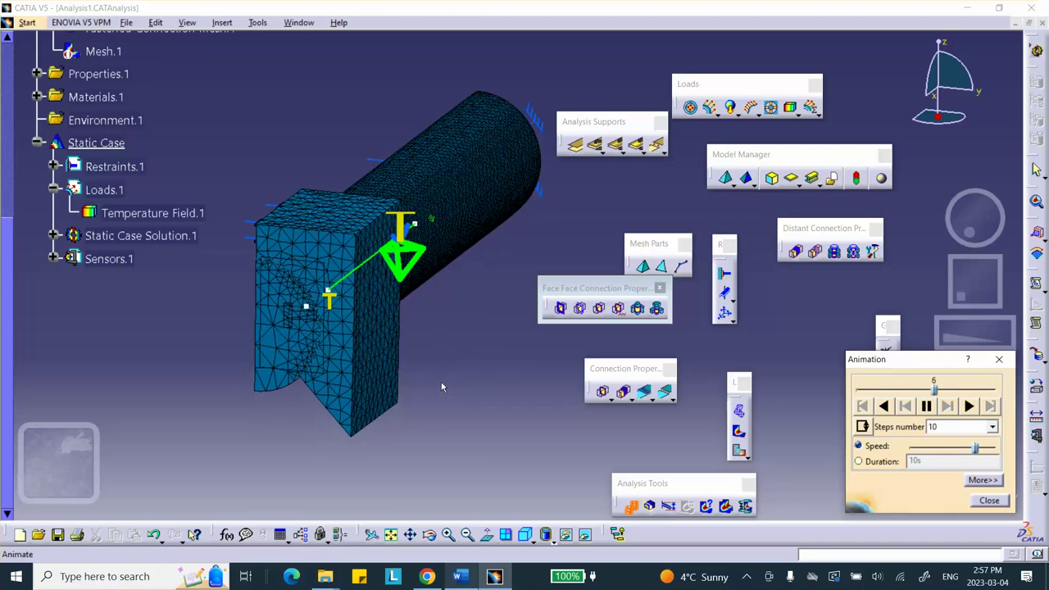
{"action": "left_click", "coordinate": [924, 406]}
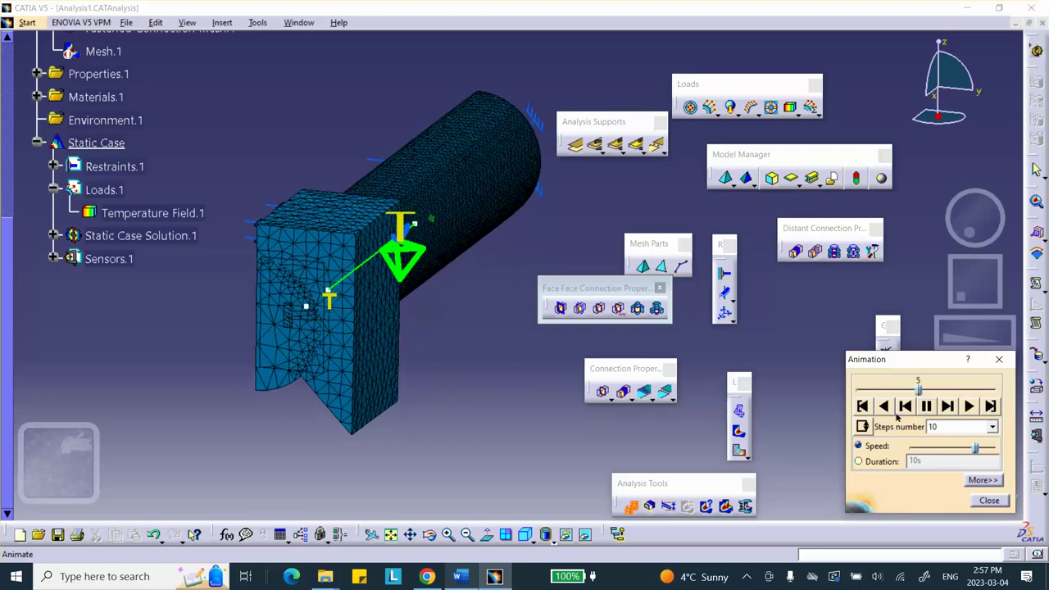
{"action": "left_click", "coordinate": [995, 499]}
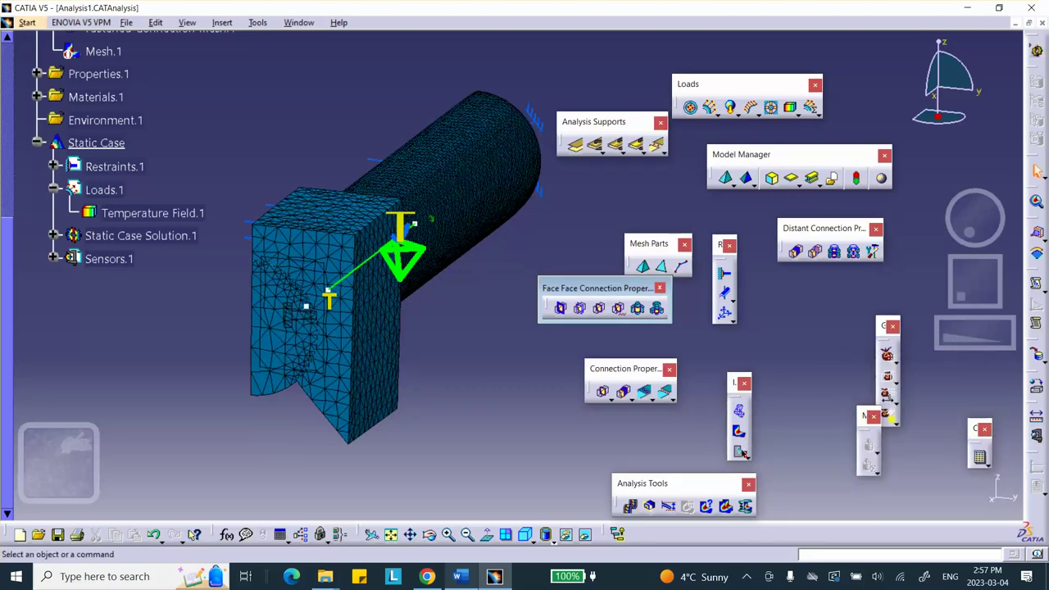
Display the displacement image as Average iso contours (0 to 0.029 in) with Shading with Material
{"action": "left_click", "coordinate": [724, 292]}
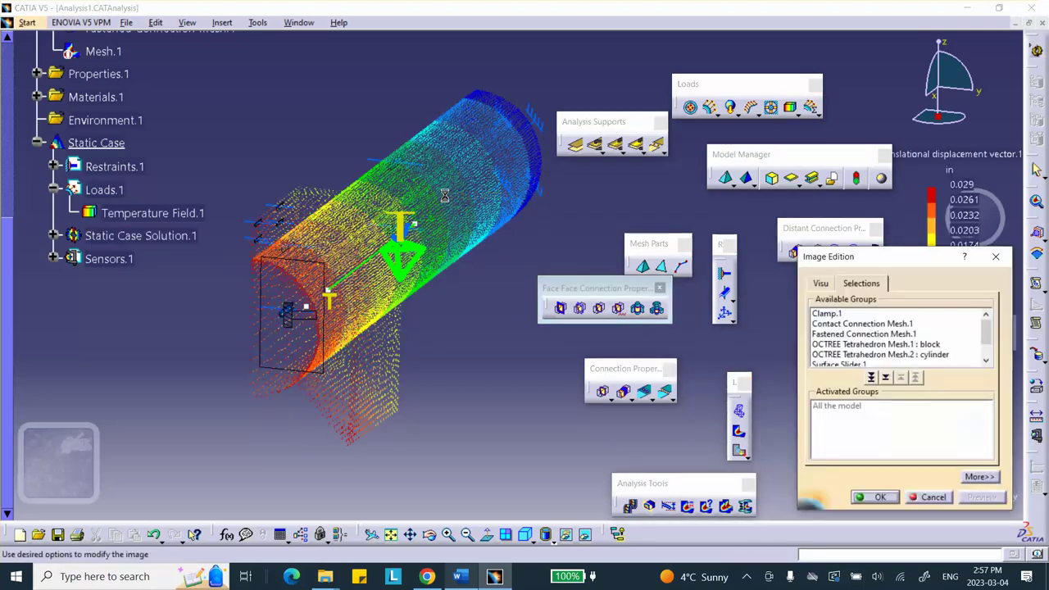
{"action": "left_click", "coordinate": [820, 283]}
{"action": "left_click", "coordinate": [830, 329]}
{"action": "left_click", "coordinate": [875, 497]}
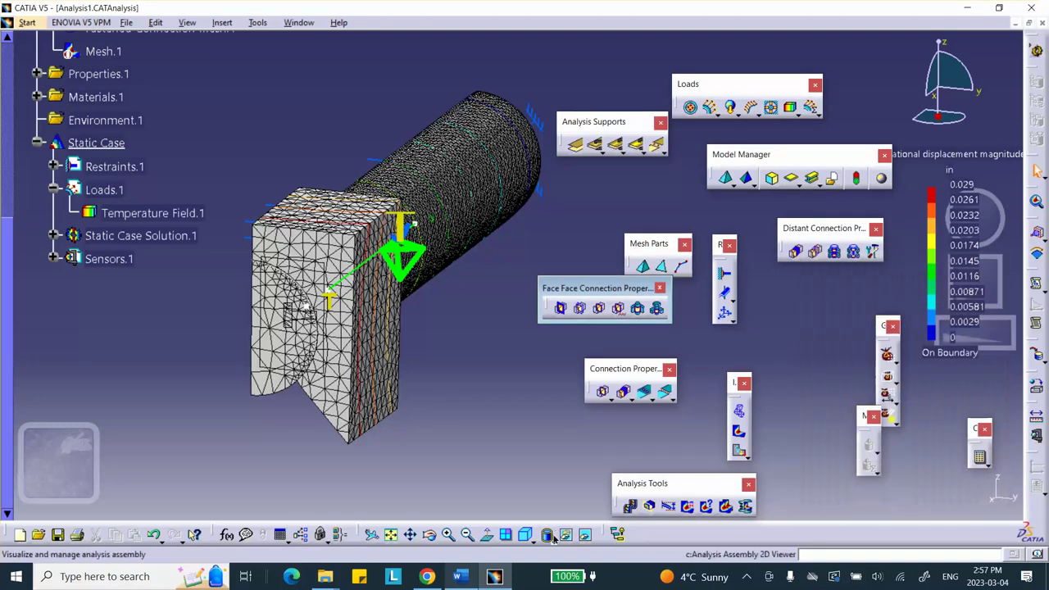
{"action": "left_click", "coordinate": [545, 534]}
{"action": "left_click", "coordinate": [566, 512]}
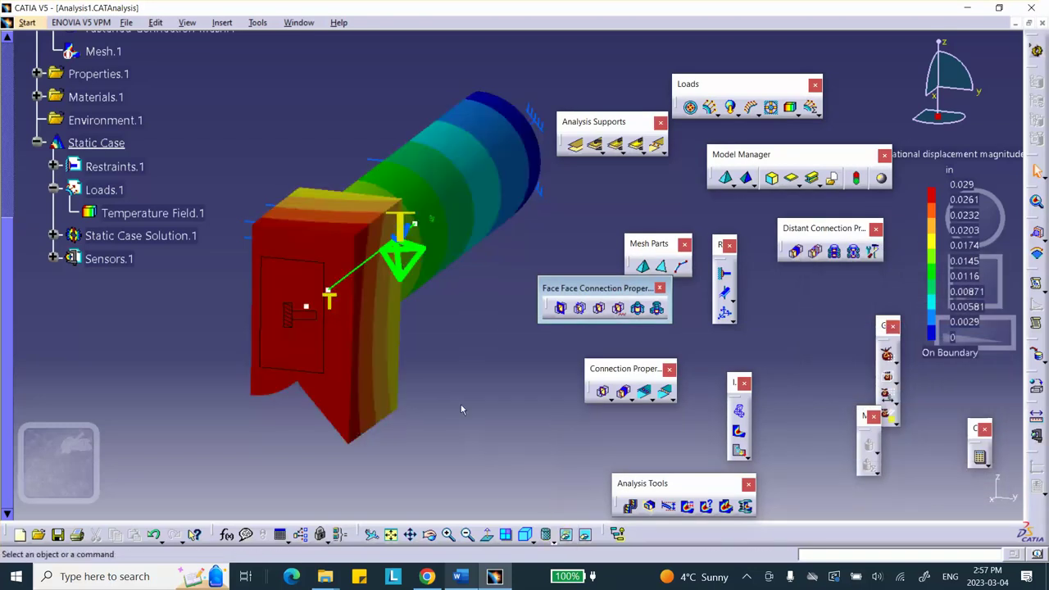
{"action": "mouse_move", "coordinate": [461, 390]}
{"action": "middle_mouse_down"}
{"action": "mouse_move", "coordinate": [363, 365]}
{"action": "mouse_move", "coordinate": [309, 382]}
{"action": "mouse_move", "coordinate": [403, 343]}
{"action": "mouse_move", "coordinate": [377, 382]}
{"action": "mouse_move", "coordinate": [334, 395]}
{"action": "mouse_move", "coordinate": [369, 338]}
{"action": "mouse_move", "coordinate": [414, 307]}
{"action": "mouse_move", "coordinate": [459, 254]}
{"action": "middle_mouse_up"}
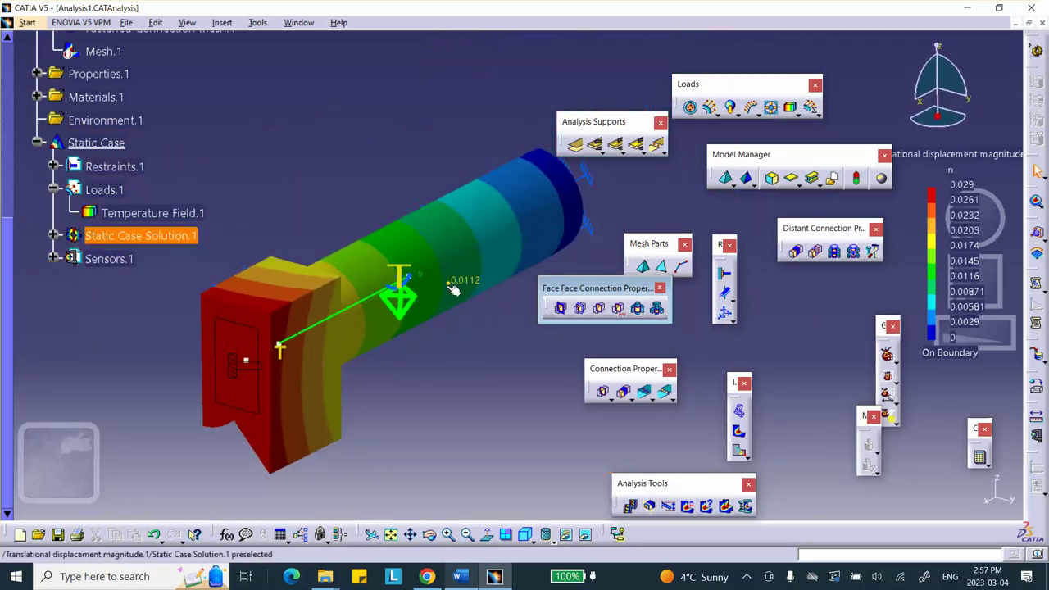
{"action": "left_click", "coordinate": [738, 430]}
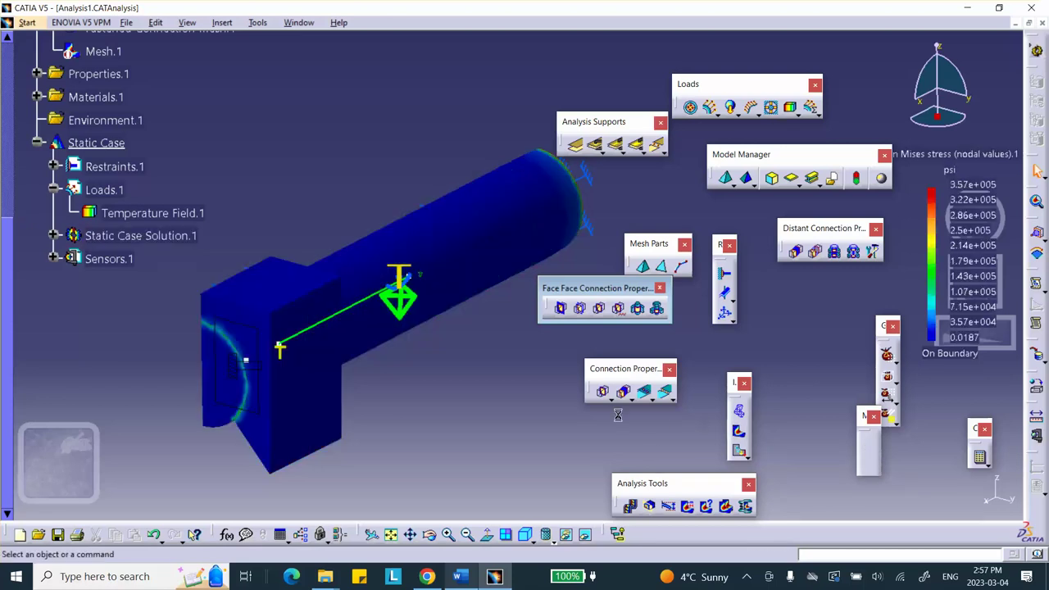
{"action": "double_click", "coordinate": [441, 250]}
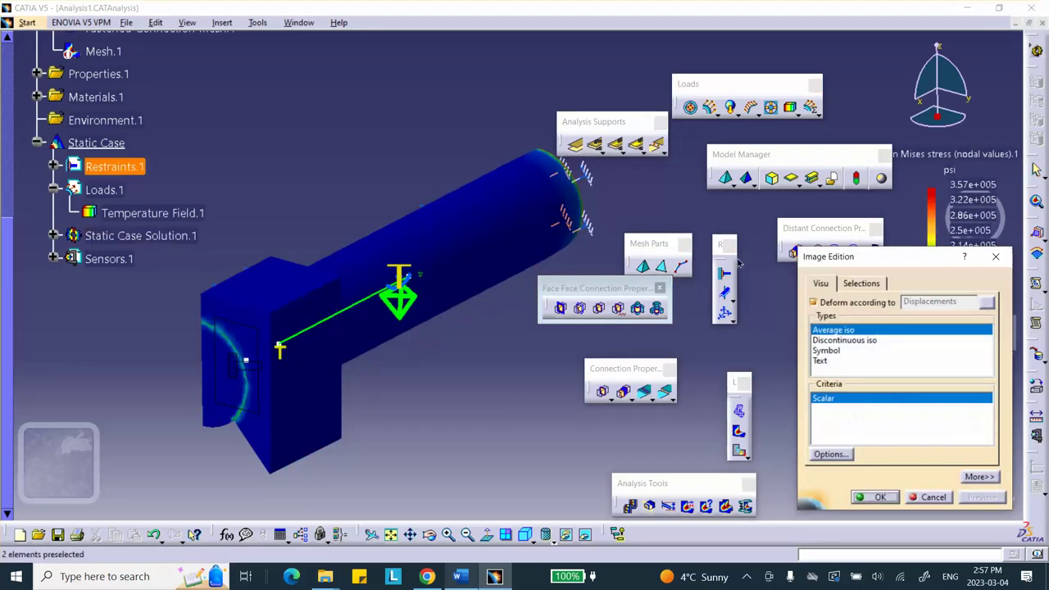
{"action": "left_click", "coordinate": [879, 497]}
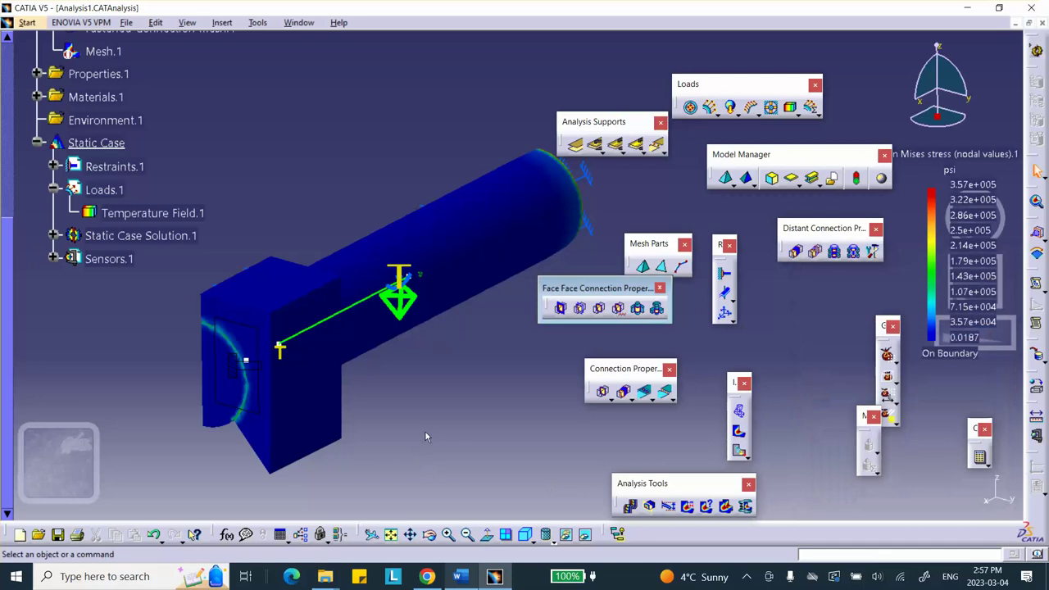
{"action": "middle_click_drag", "start_coordinate": [463, 423], "coordinate": [520, 323]}
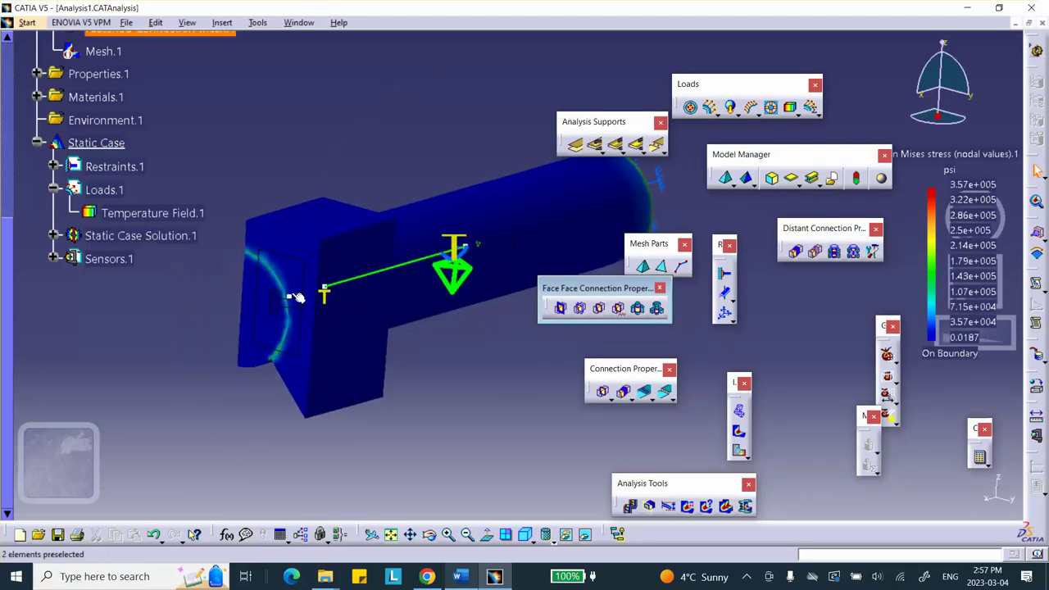
{"action": "mouse_move", "coordinate": [279, 340]}
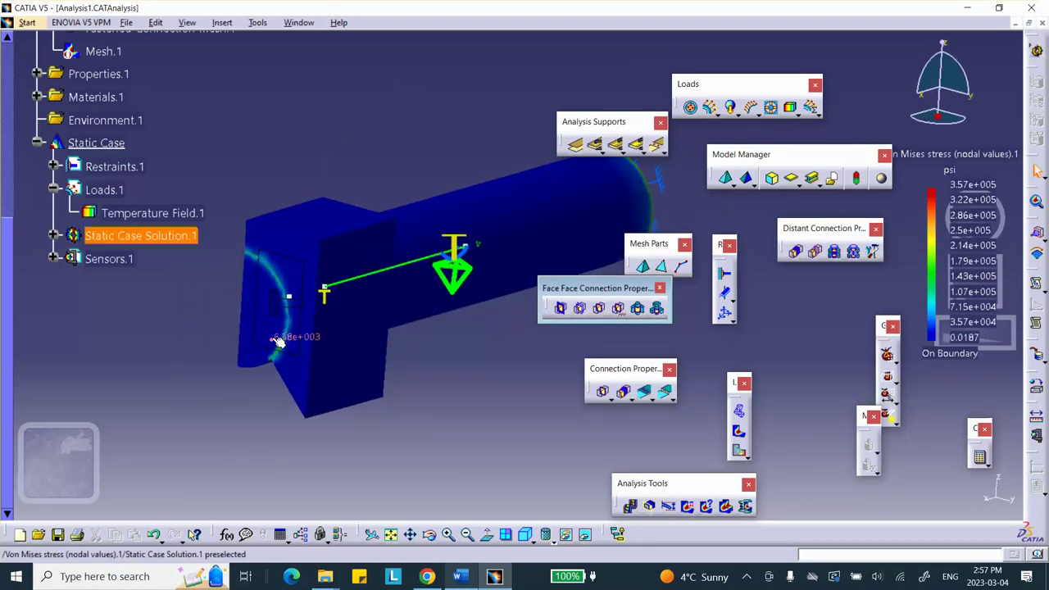
{"action": "middle_click_drag", "start_coordinate": [323, 295], "coordinate": [164, 360]}
{"action": "mouse_move", "coordinate": [484, 238]}
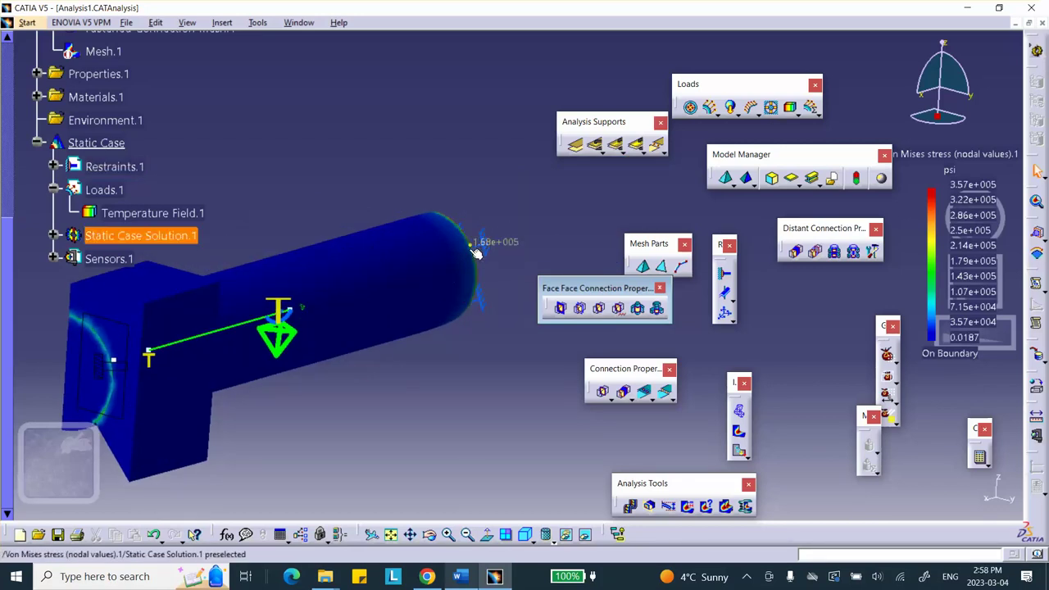
{"action": "middle_click_drag", "start_coordinate": [483, 246], "coordinate": [596, 265]}
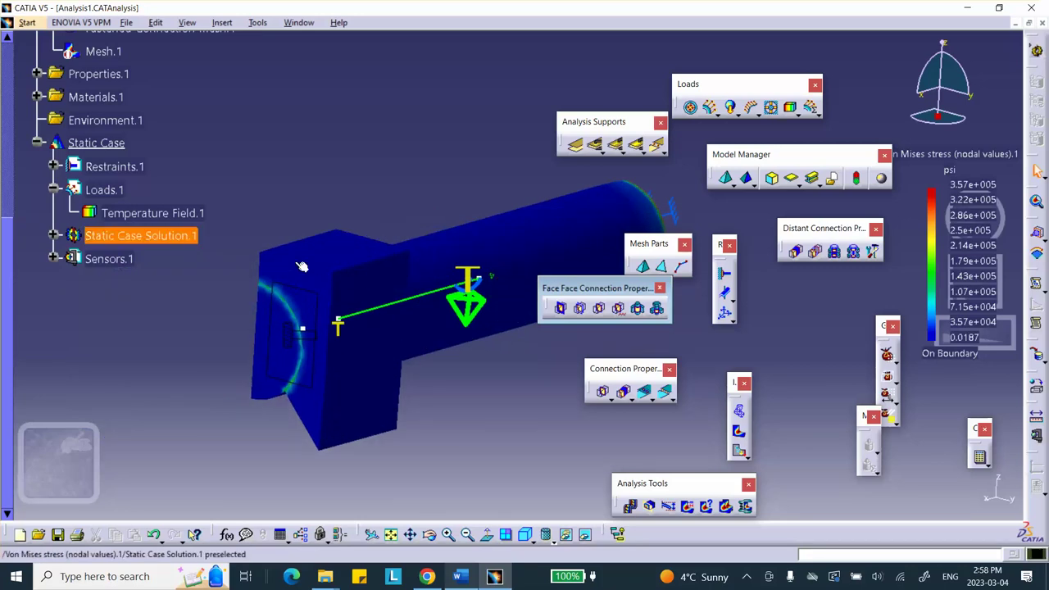
Limit the von Mises stress image to OCTREE Tetrahedron Mesh.1 : block and orbit to inspect it
{"action": "mouse_move", "coordinate": [326, 265]}
{"action": "double_click", "coordinate": [326, 257]}
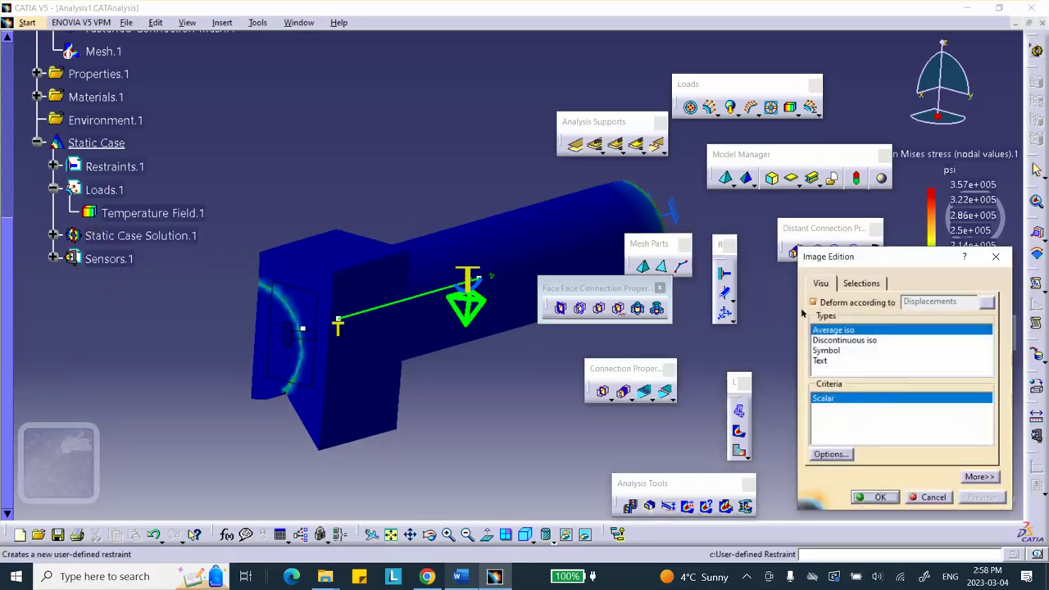
{"action": "left_click", "coordinate": [859, 283]}
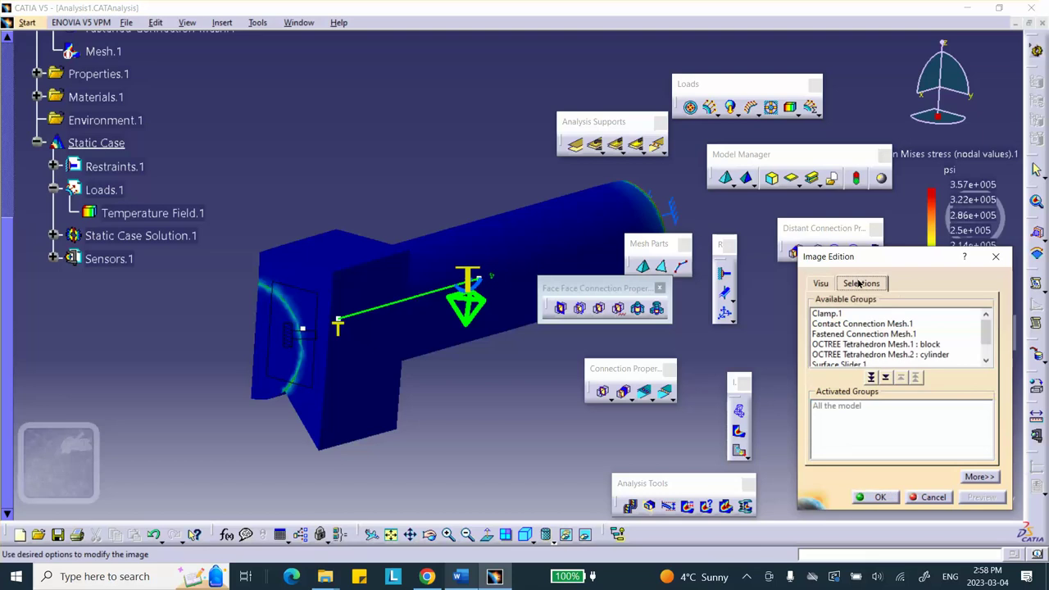
{"action": "double_click", "coordinate": [904, 344]}
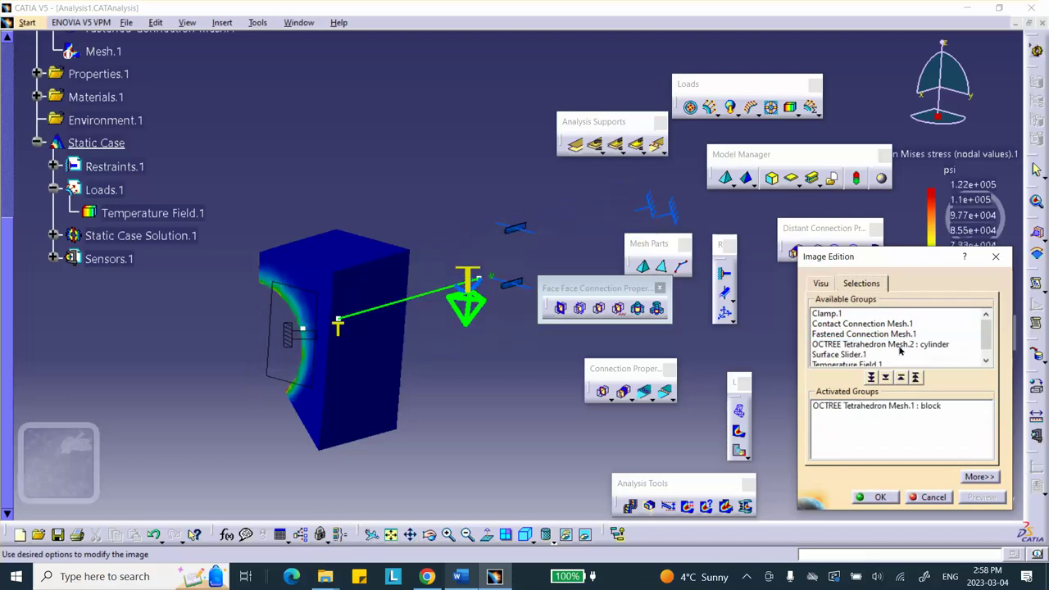
{"action": "left_click", "coordinate": [878, 497]}
{"action": "middle_click_drag", "start_coordinate": [573, 352], "coordinate": [438, 244]}
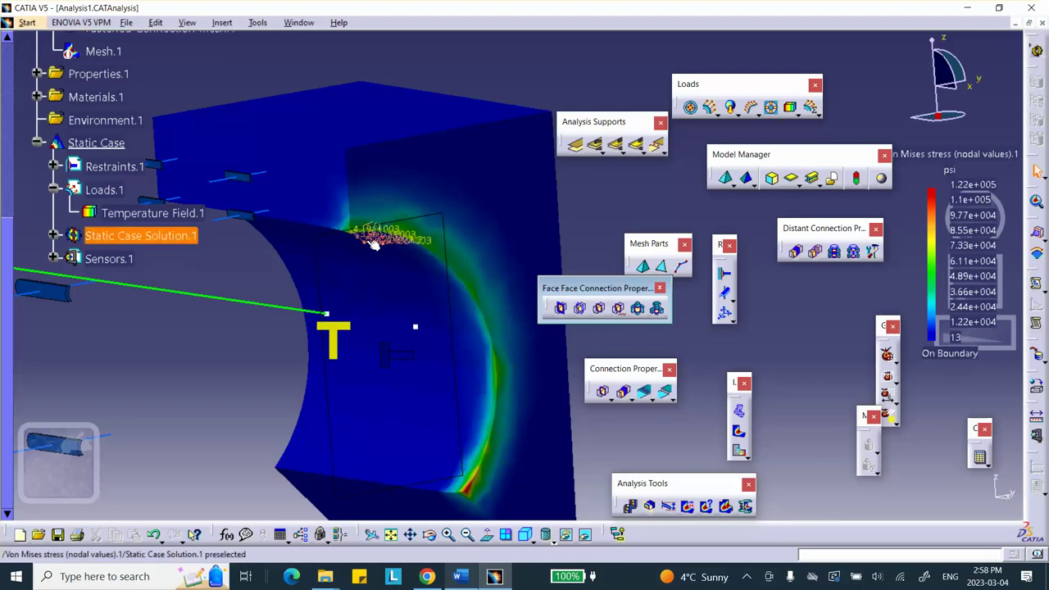
{"action": "mouse_move", "coordinate": [459, 322]}
{"action": "middle_mouse_down"}
{"action": "mouse_move", "coordinate": [424, 242]}
{"action": "mouse_move", "coordinate": [449, 313]}
{"action": "middle_mouse_up"}
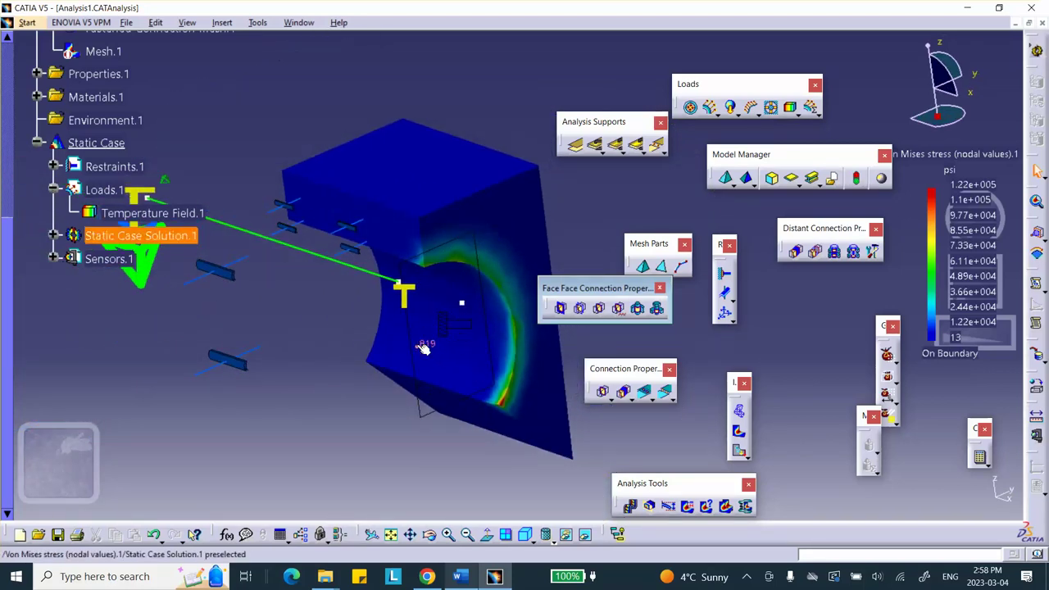
{"action": "middle_click_drag", "start_coordinate": [424, 347], "coordinate": [376, 316]}
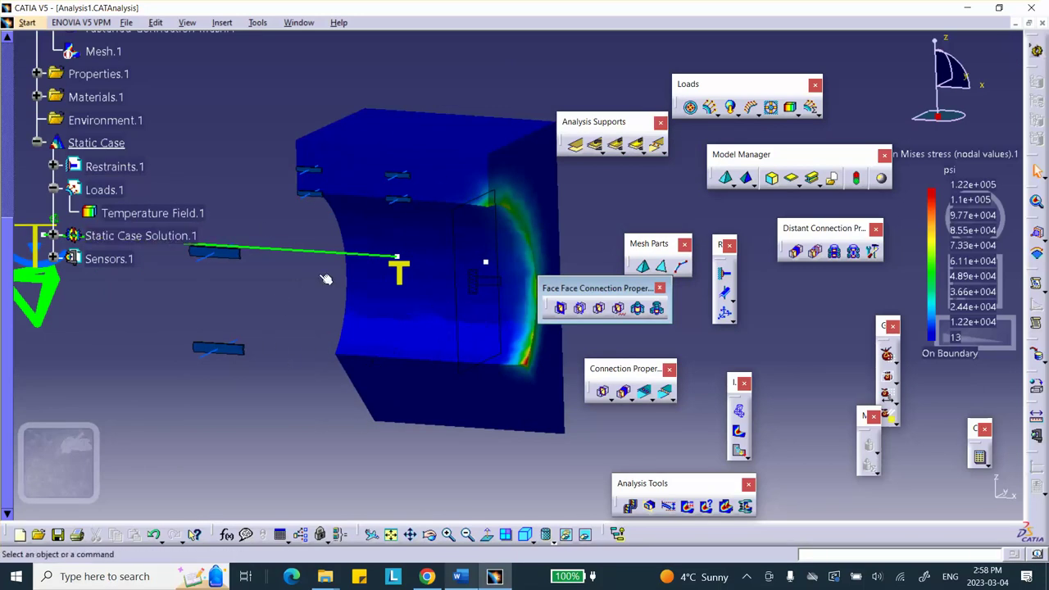
{"action": "middle_click_drag", "start_coordinate": [343, 254], "coordinate": [423, 141]}
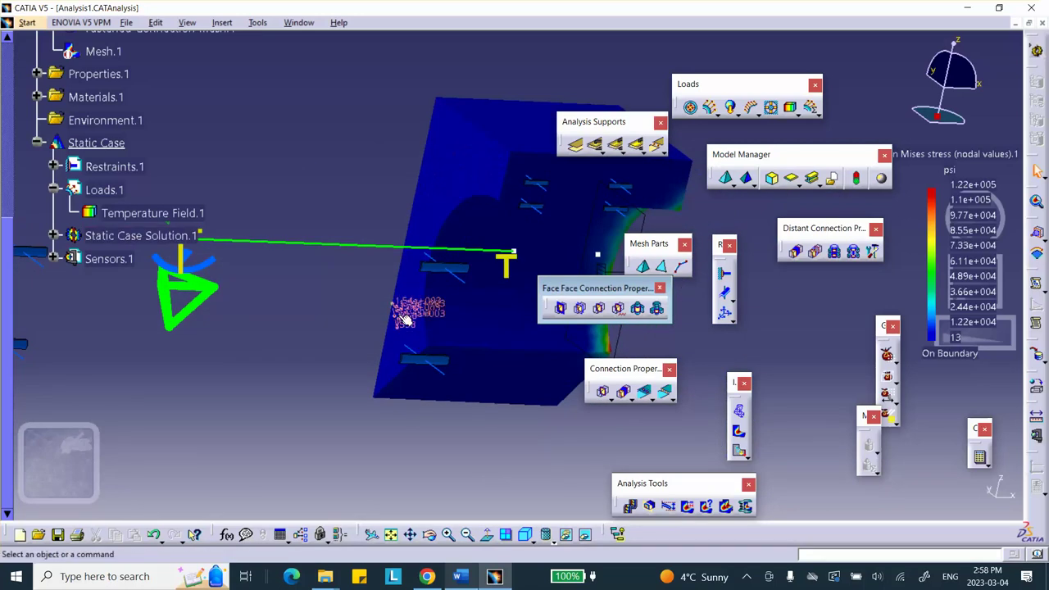
Deactivate the Von Mises stress image in the Static Case Solution results
{"action": "left_click", "coordinate": [54, 259]}
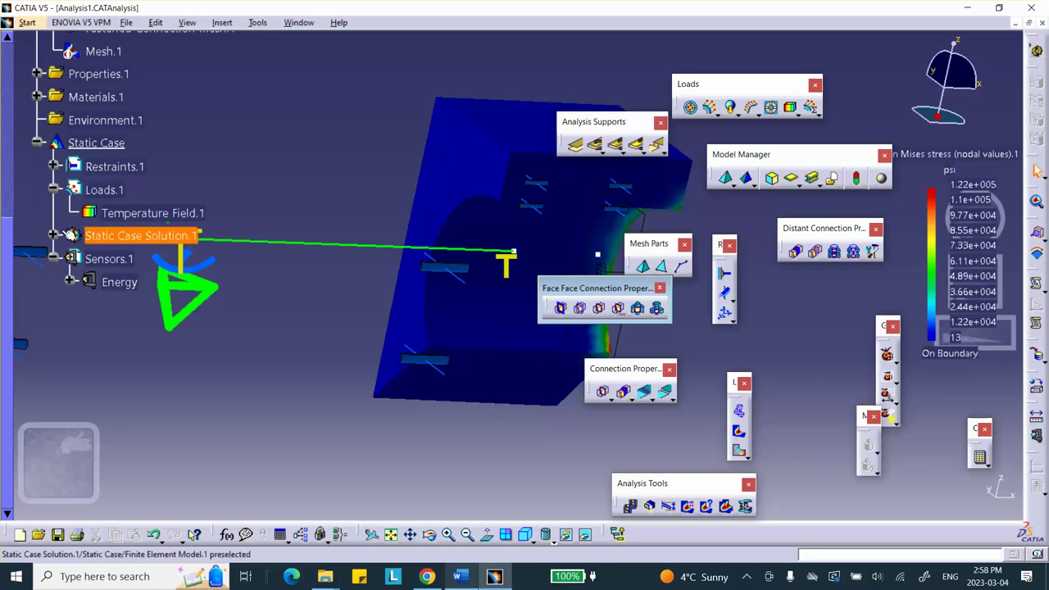
{"action": "left_click", "coordinate": [53, 235]}
{"action": "left_click", "coordinate": [115, 306]}
{"action": "right_click", "coordinate": [115, 306]}
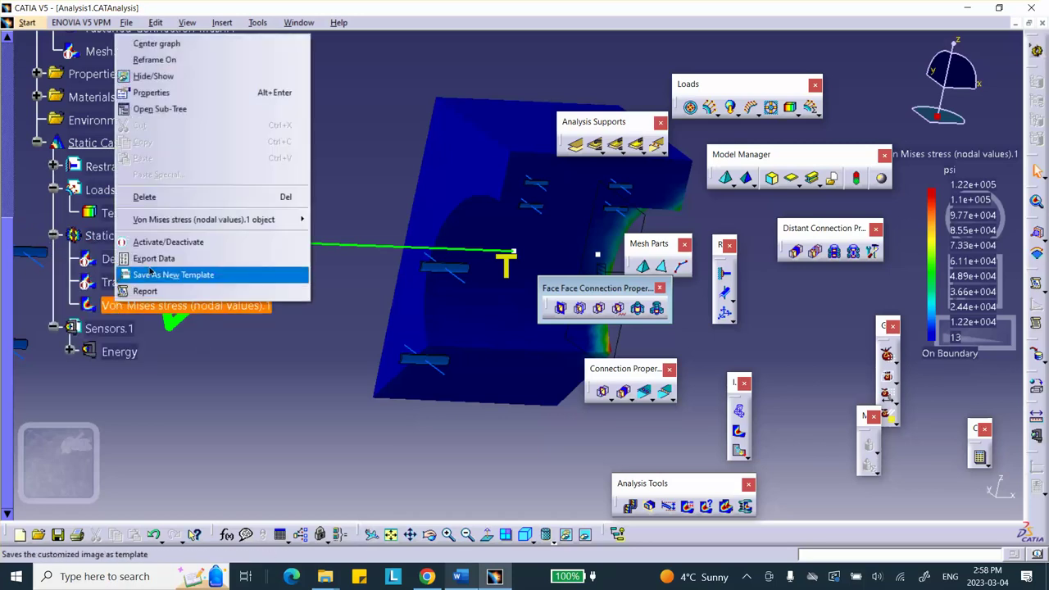
{"action": "left_click", "coordinate": [168, 242]}
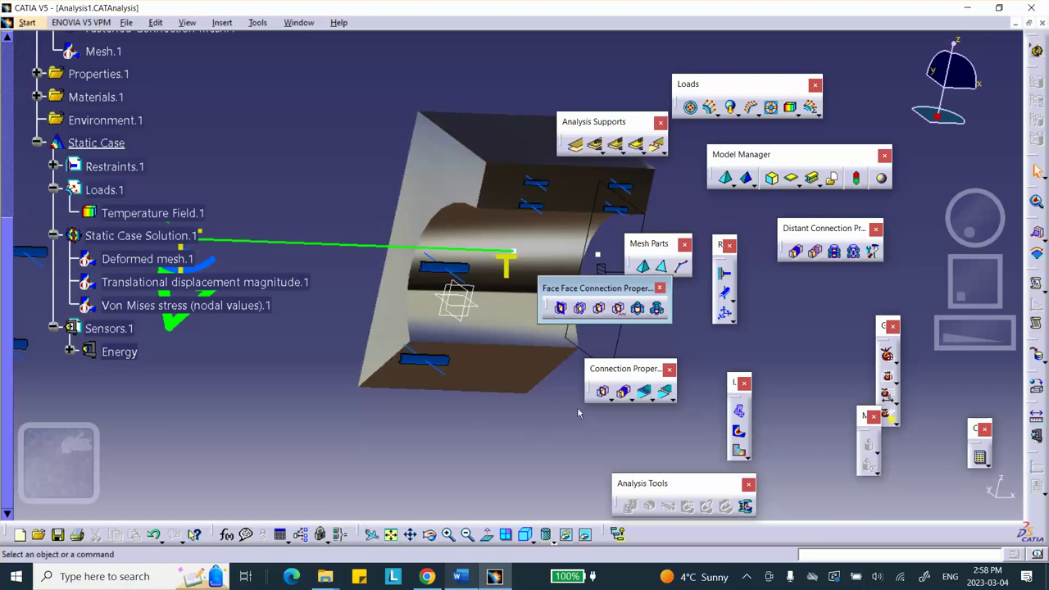
Create Surface Group.1 on the block's large flat face
{"action": "left_click", "coordinate": [889, 358]}
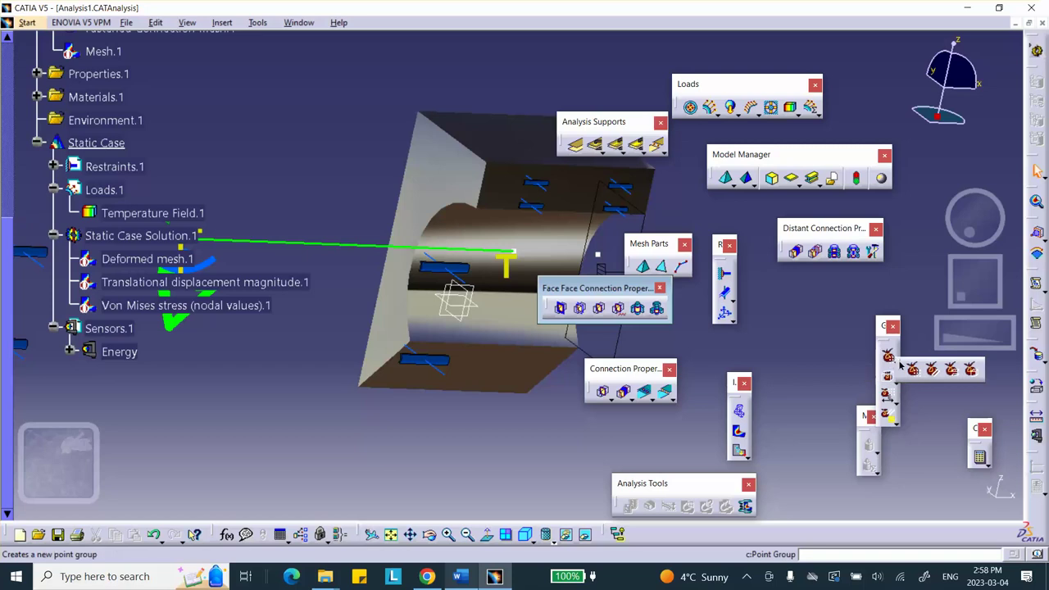
{"action": "left_click", "coordinate": [951, 369]}
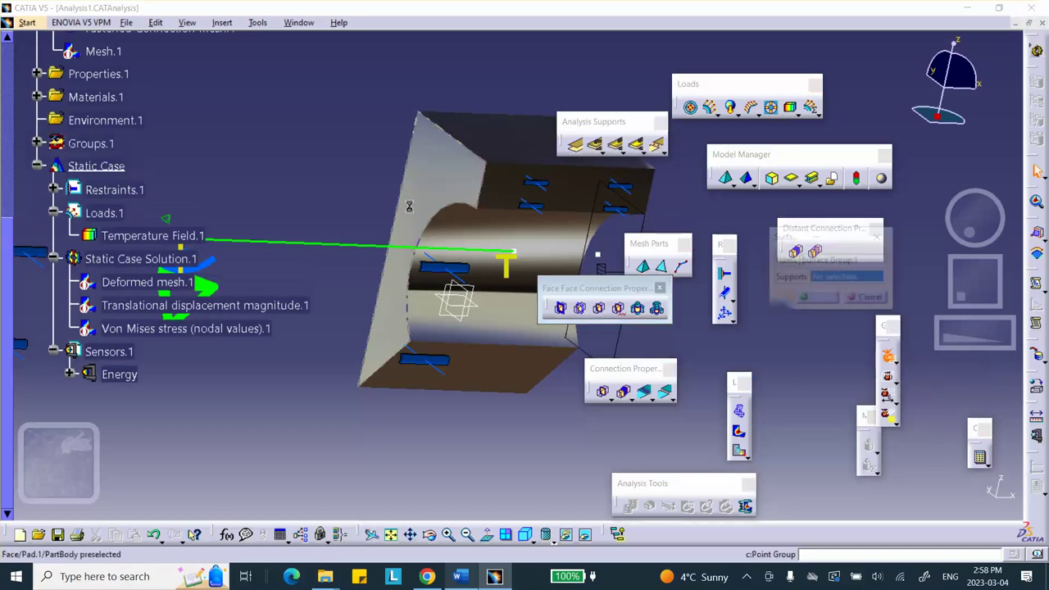
{"action": "left_click", "coordinate": [439, 194]}
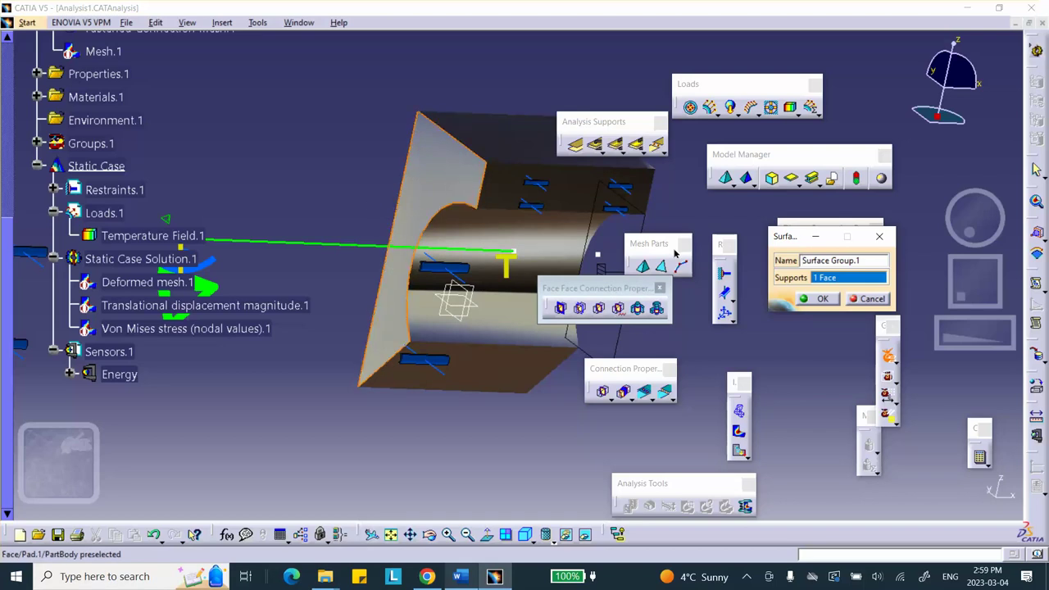
{"action": "left_click", "coordinate": [835, 300]}
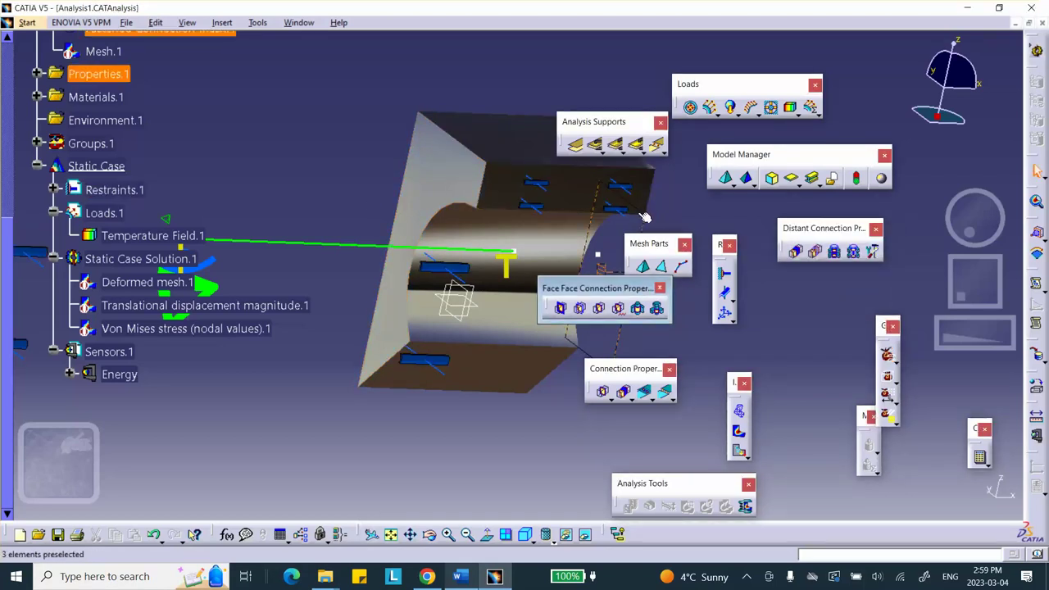
Reactivate von Mises stress with only Surface Group.1 selected, showing 25 to 4.76e+003 psi
{"action": "double_click", "coordinate": [178, 332]}
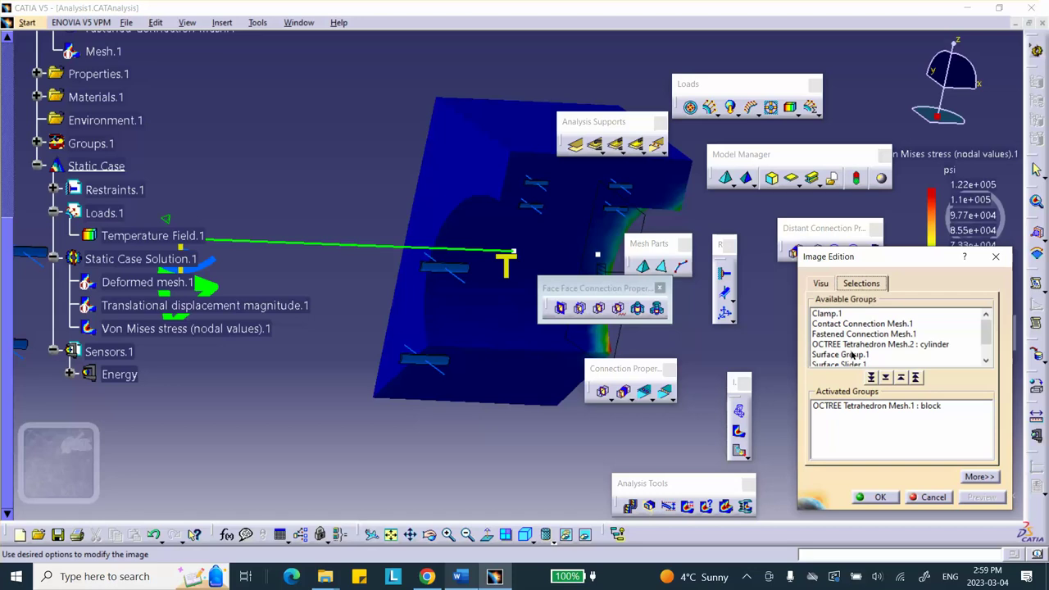
{"action": "left_click", "coordinate": [853, 354]}
{"action": "left_click", "coordinate": [872, 378]}
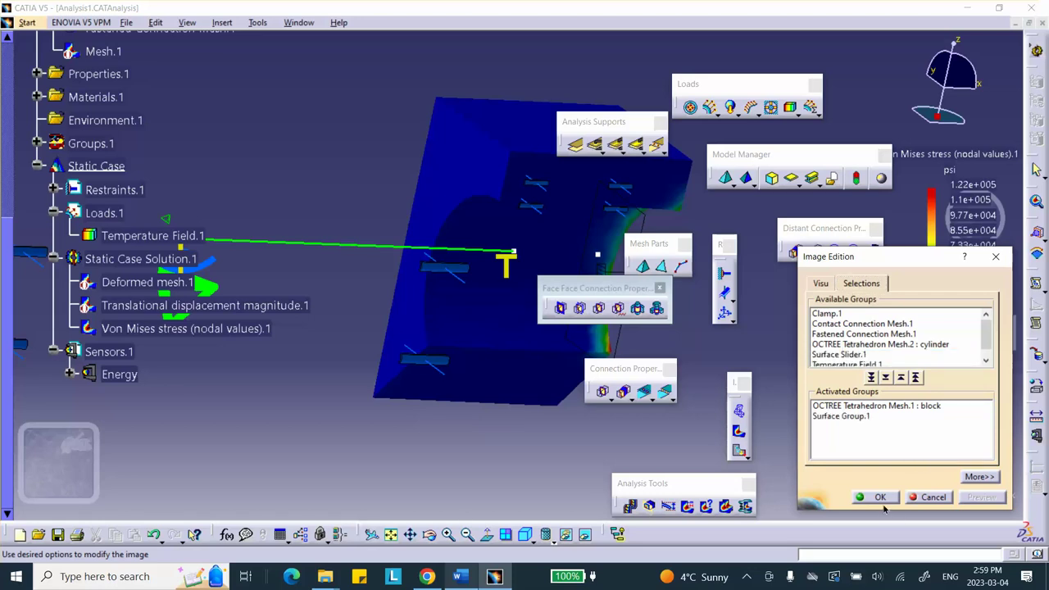
{"action": "left_click", "coordinate": [913, 408]}
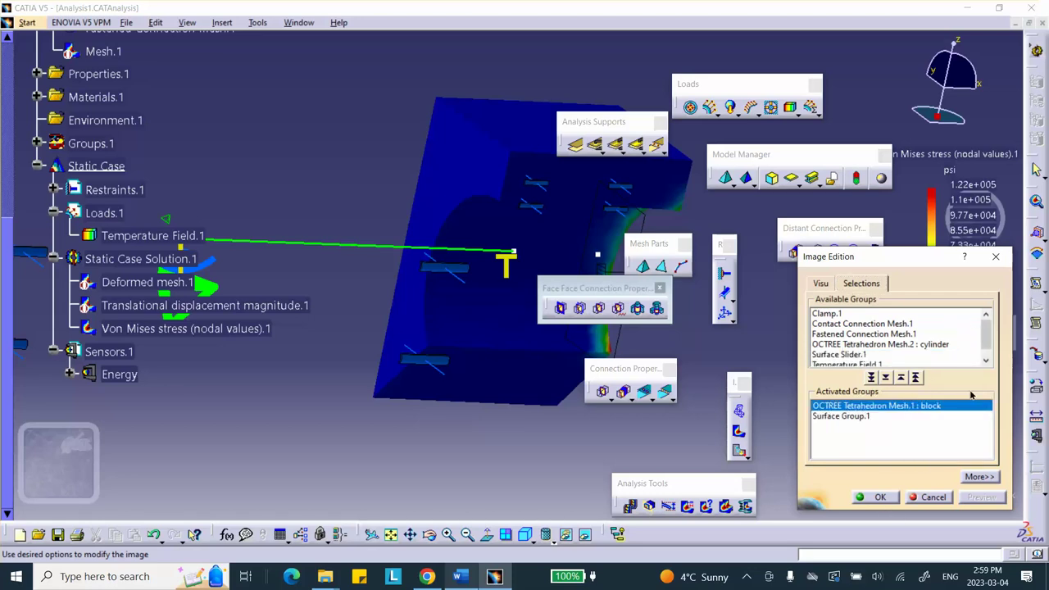
{"action": "left_click", "coordinate": [912, 377]}
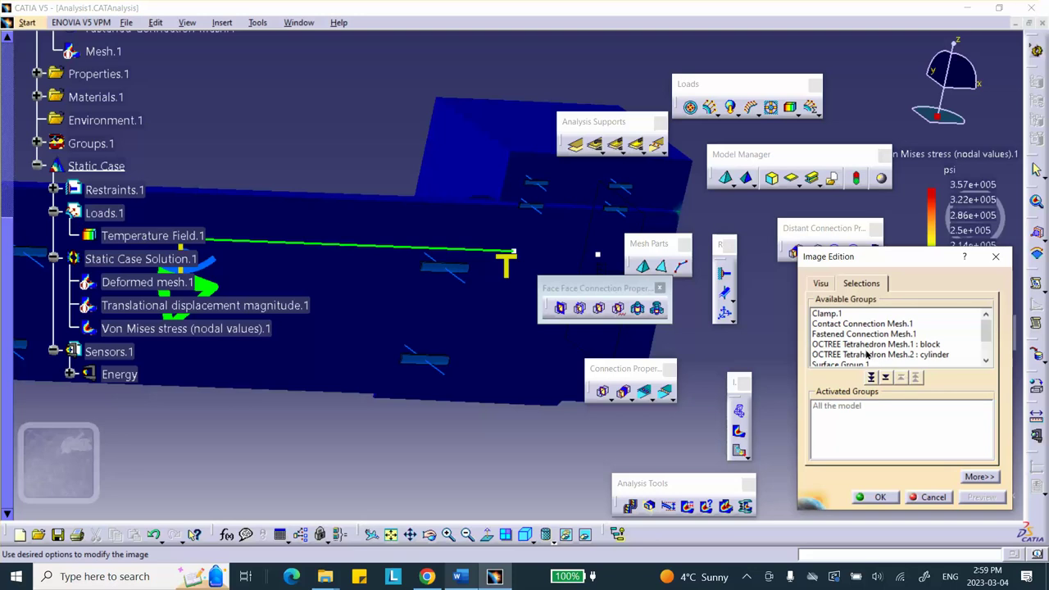
{"action": "scroll", "coordinate": [853, 360], "scroll_direction": "down", "scroll_amount": 1}
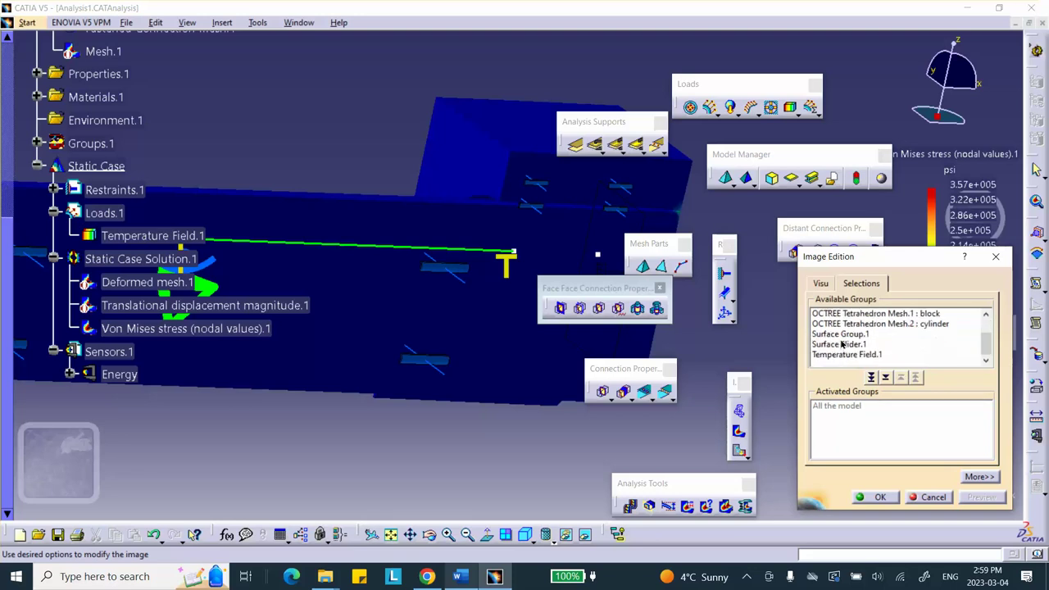
{"action": "double_click", "coordinate": [842, 335]}
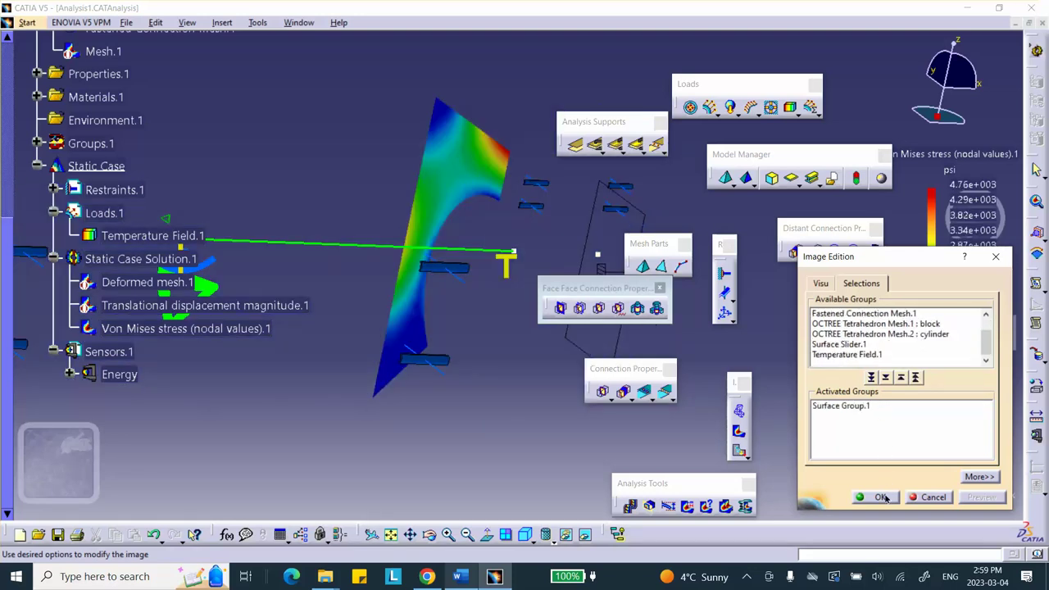
{"action": "left_click", "coordinate": [881, 497]}
{"action": "middle_click_drag", "start_coordinate": [344, 188], "coordinate": [276, 208]}
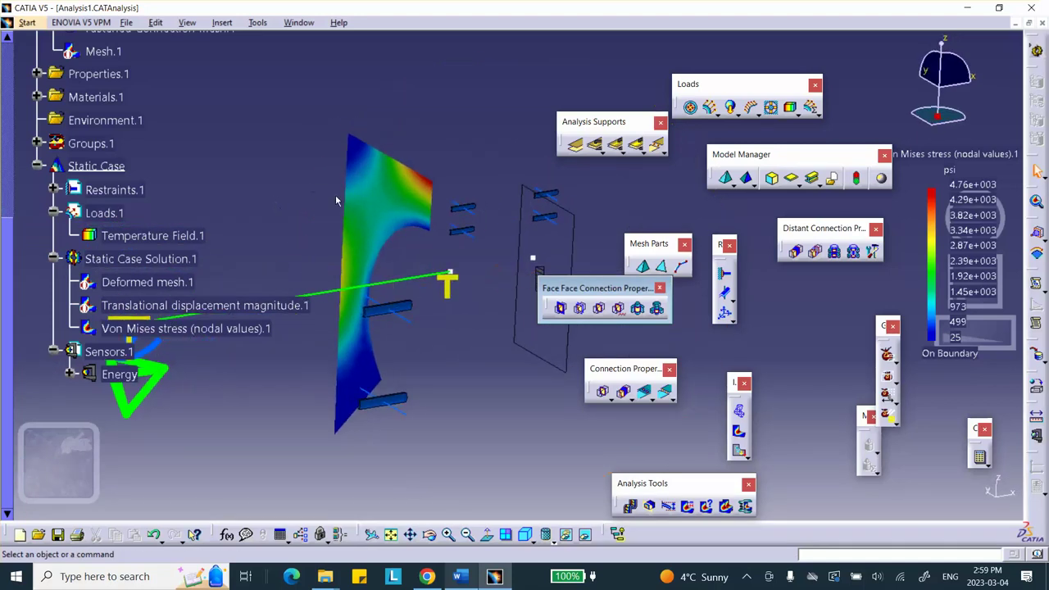